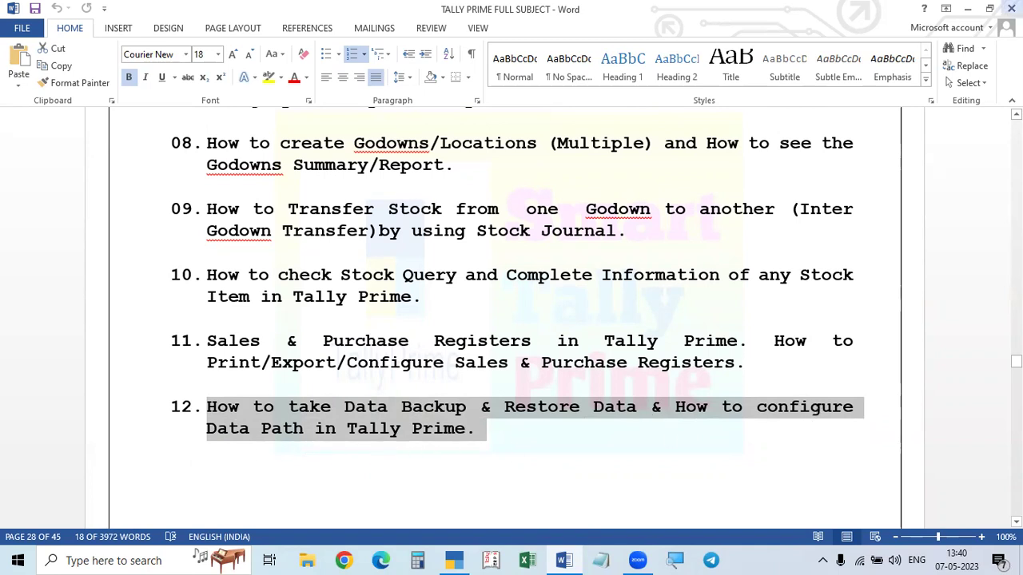
# Switch to TallyPrime and open the list of companies.
pyautogui.click(454, 559)
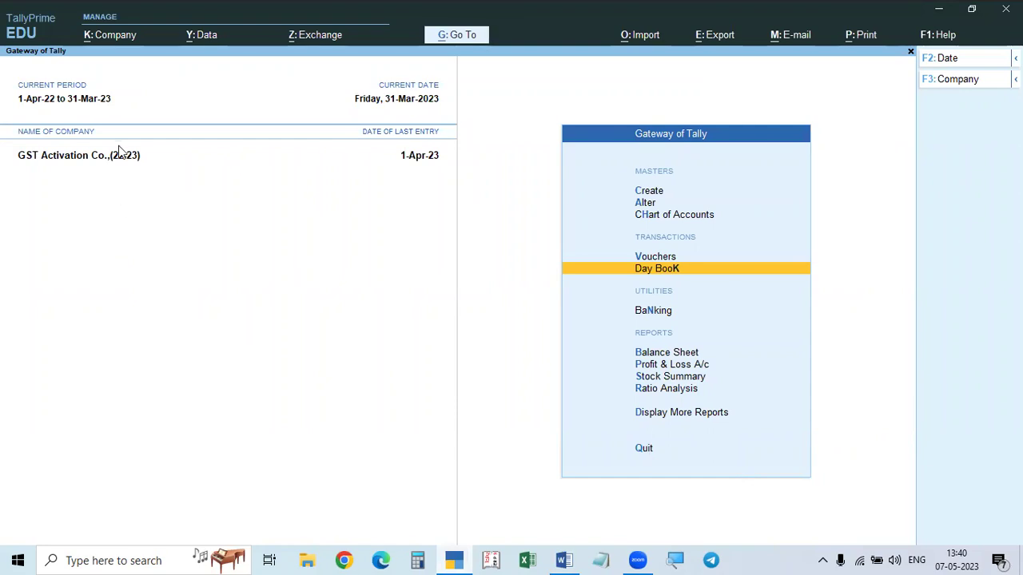
pyautogui.hotkey('alt', 'F3')
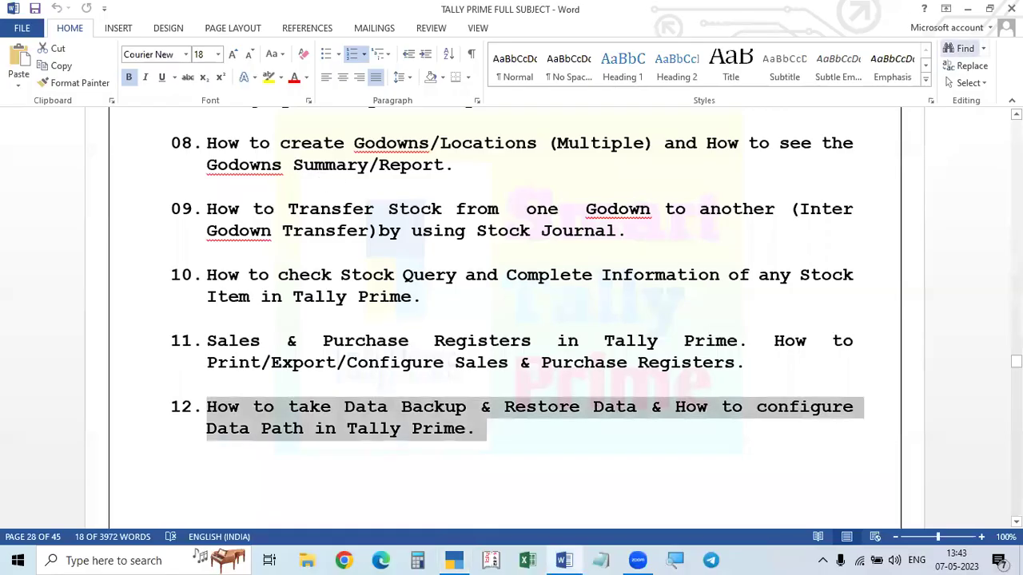
# Open This PC, check the contents of Local Disk (G:), go back to the drives and select Local Disk (F:).
pyautogui.click(969, 9)
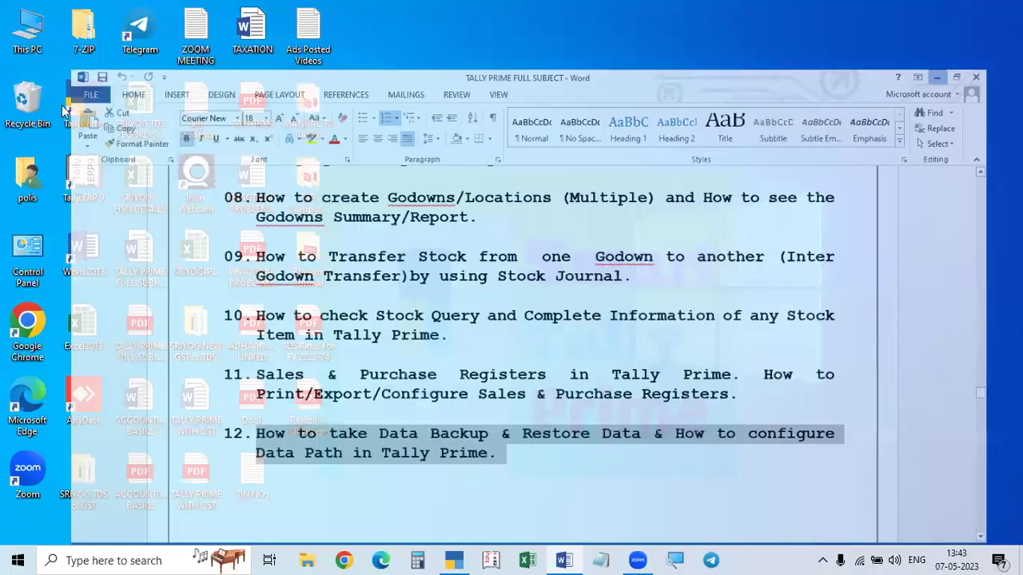
pyautogui.doubleClick(27, 30)
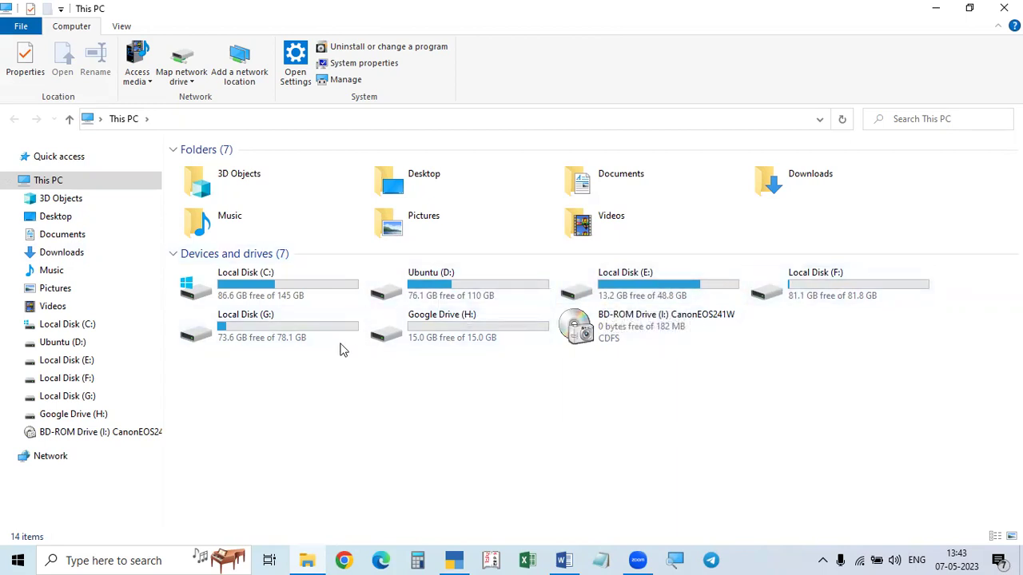
pyautogui.doubleClick(252, 325)
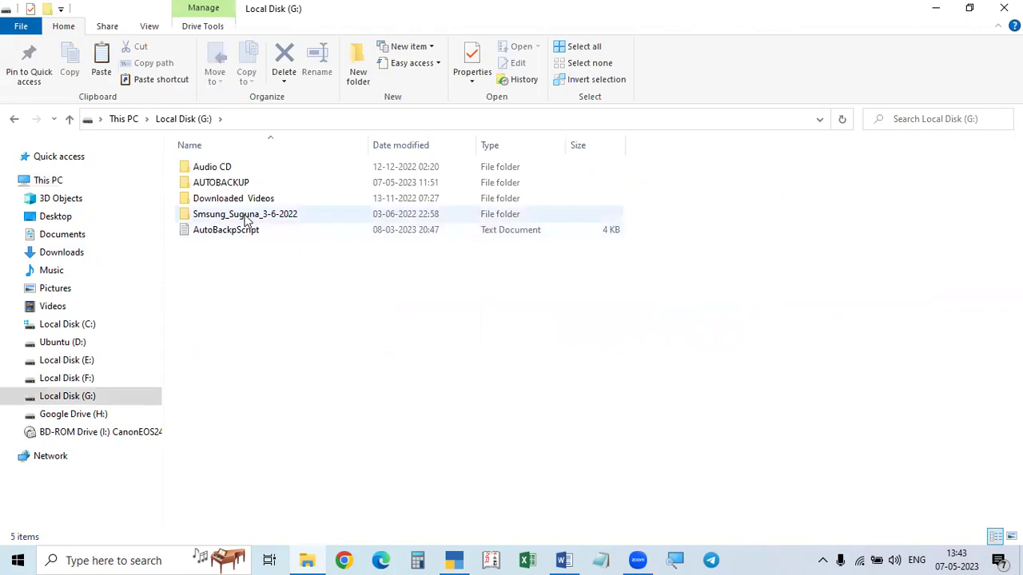
pyautogui.click(70, 118)
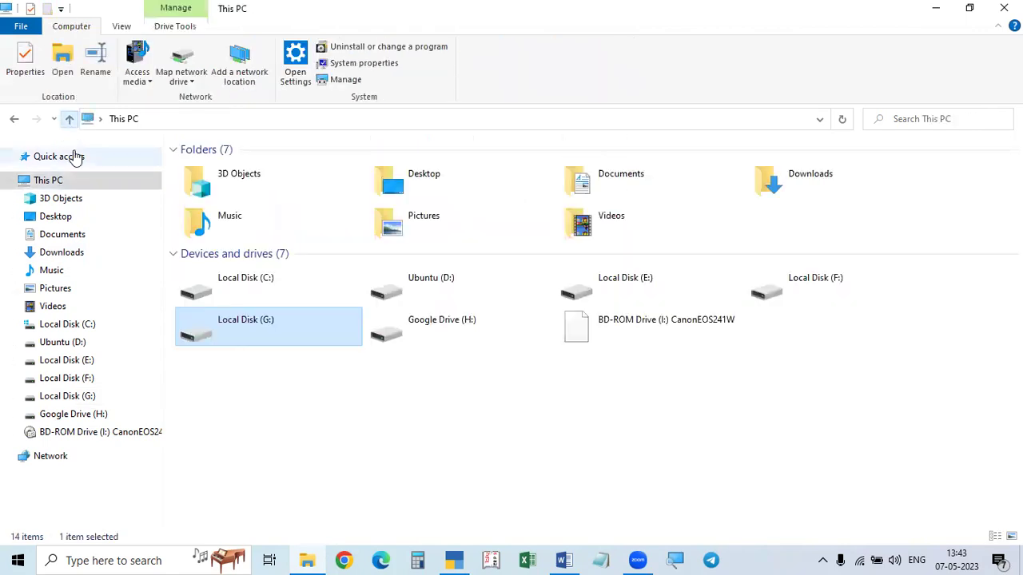
pyautogui.click(766, 295)
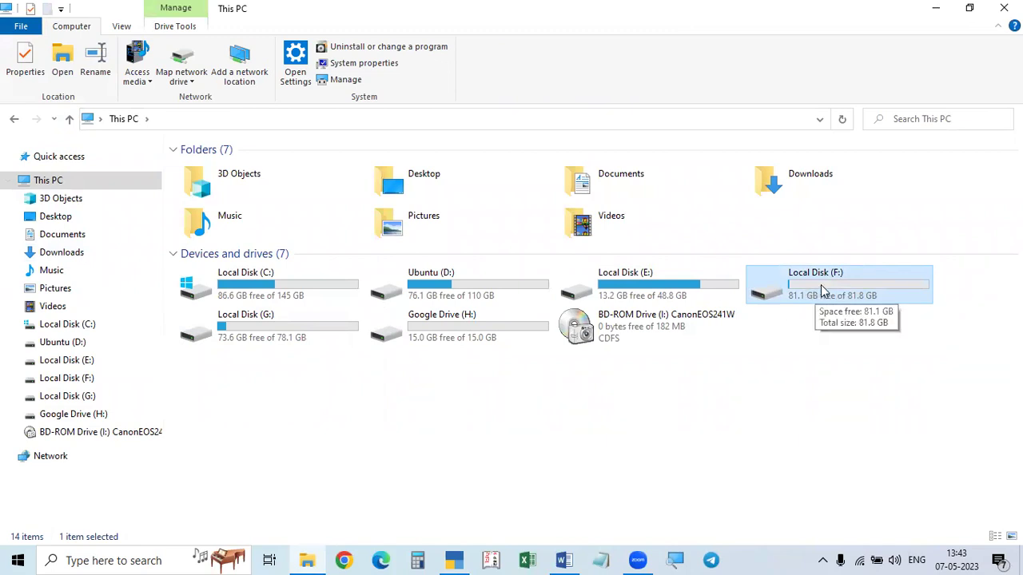
# Switch to TallyPrime and select GST Activation Co.,(22-23) as the current company.
pyautogui.click(460, 558)
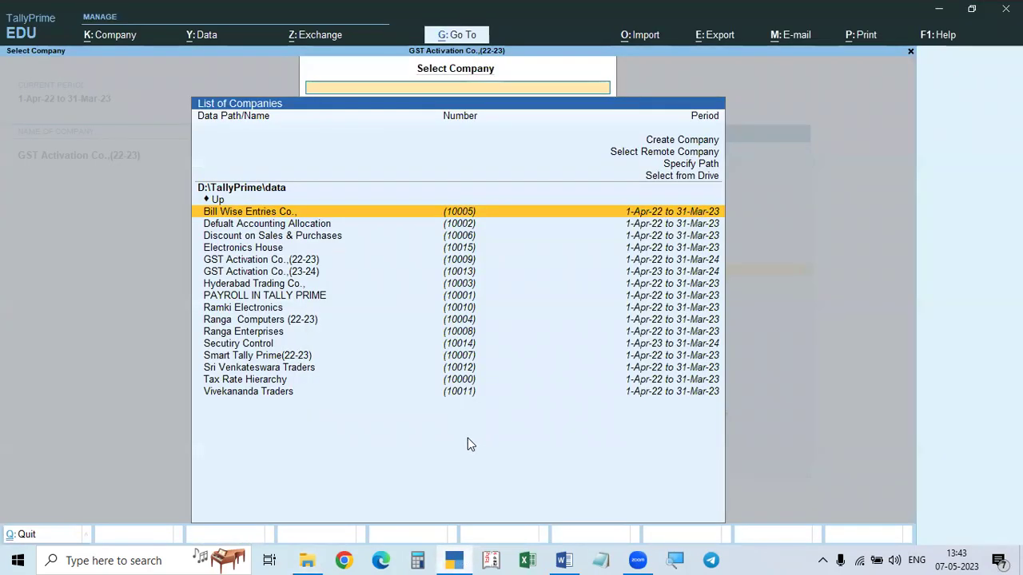
pyautogui.click(285, 263)
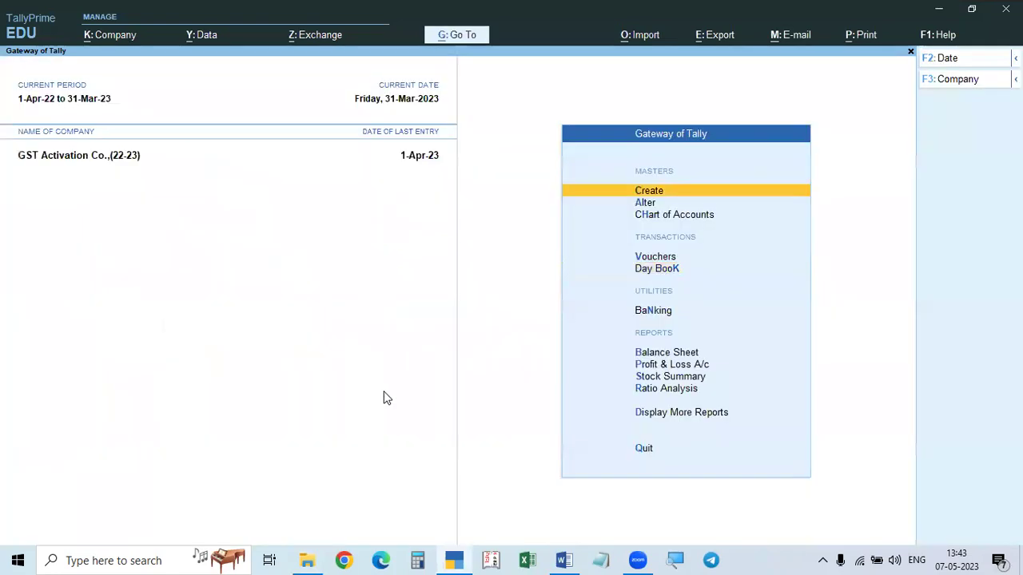
pyautogui.press('F3')
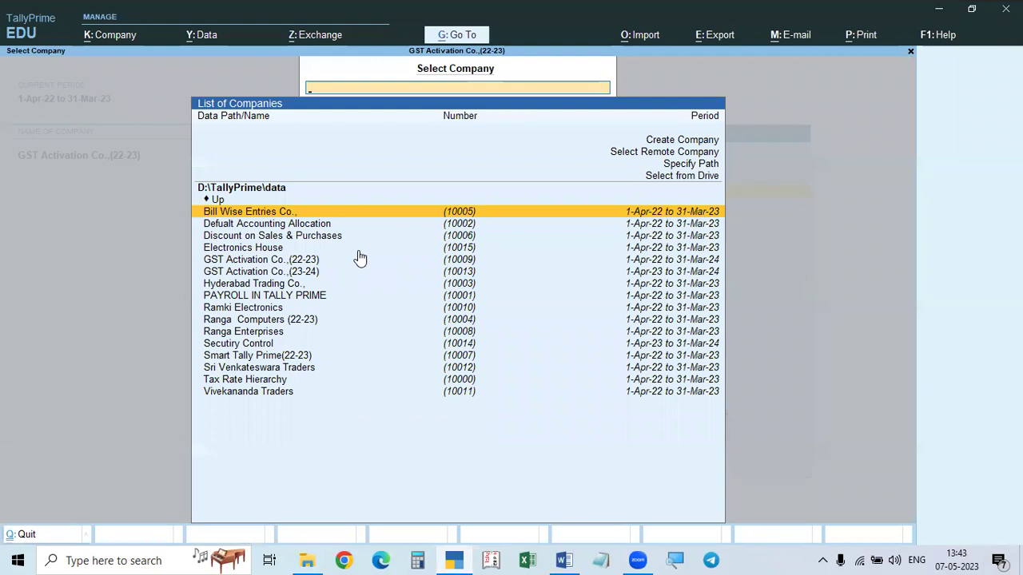
pyautogui.click(265, 265)
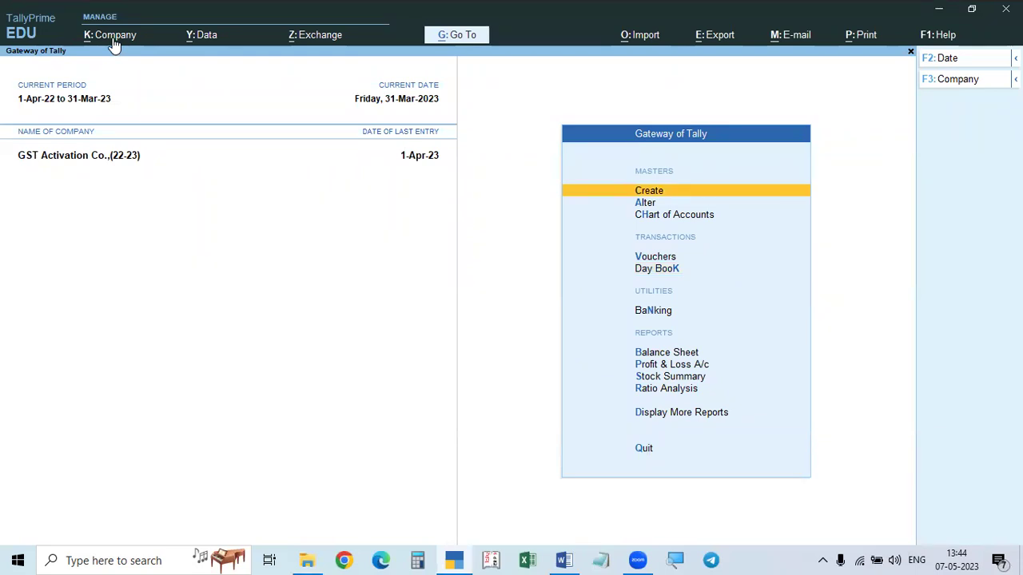
# Examine the company data options, including the Split options, and close them.
pyautogui.click(183, 45)
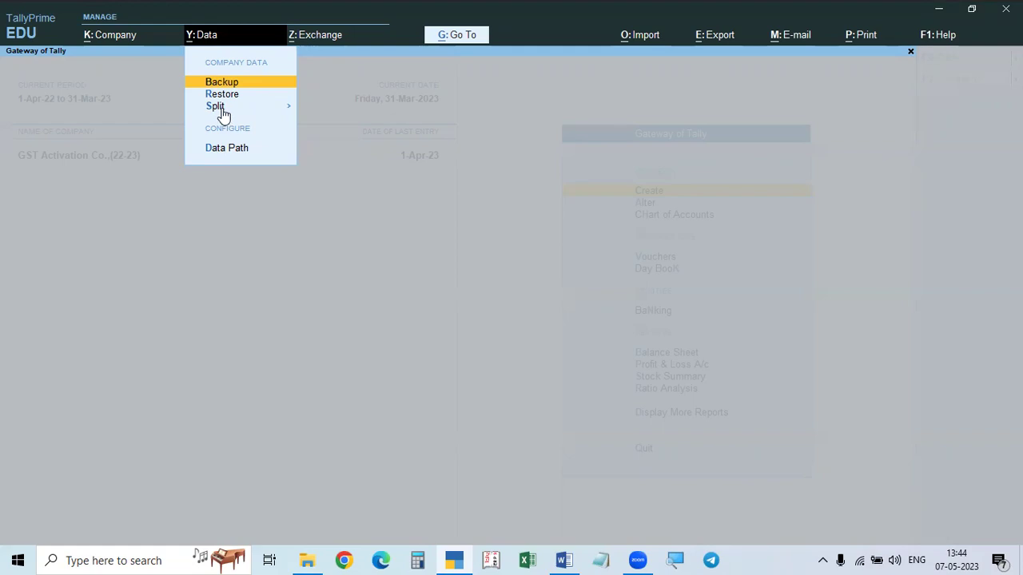
pyautogui.click(221, 108)
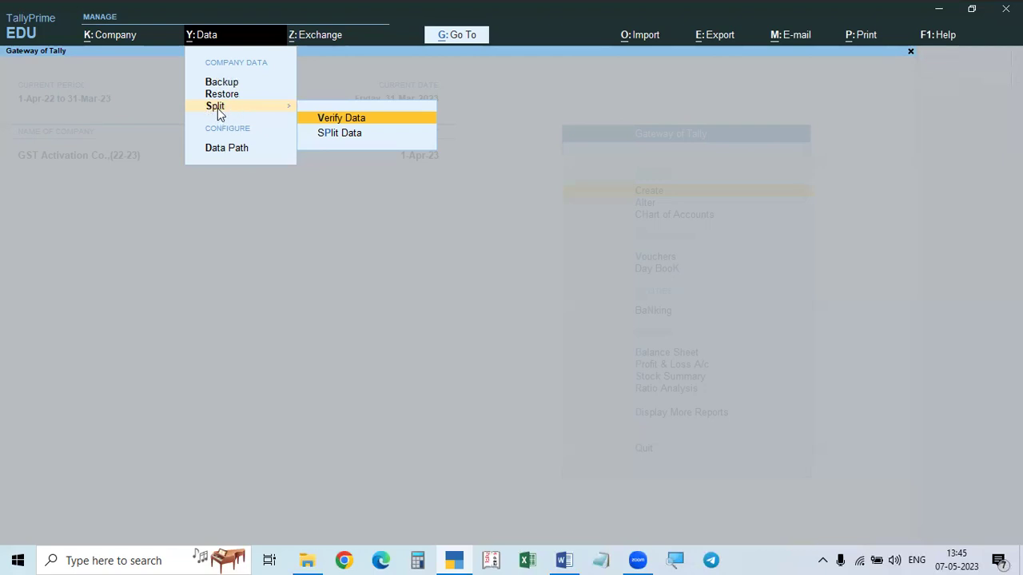
pyautogui.press('Escape')
pyautogui.press('Escape')
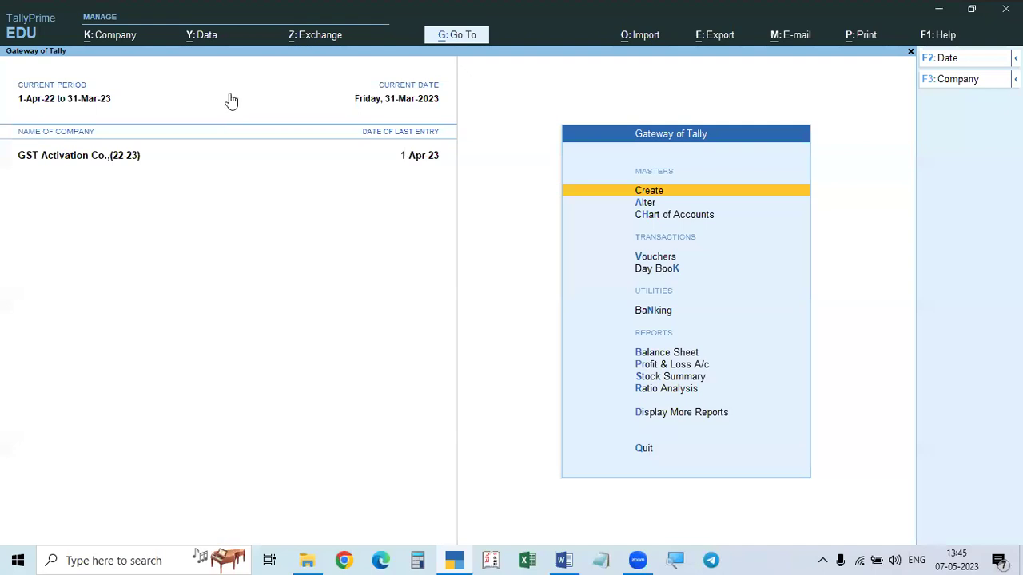
# Start a company data backup and open its destination path for editing.
pyautogui.hotkey('alt', 'y')
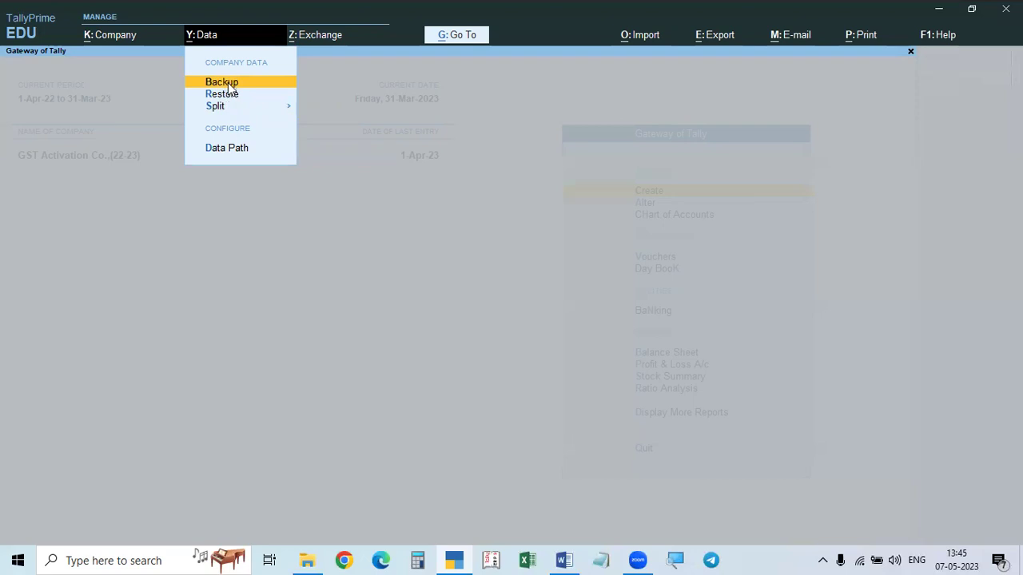
pyautogui.click(228, 84)
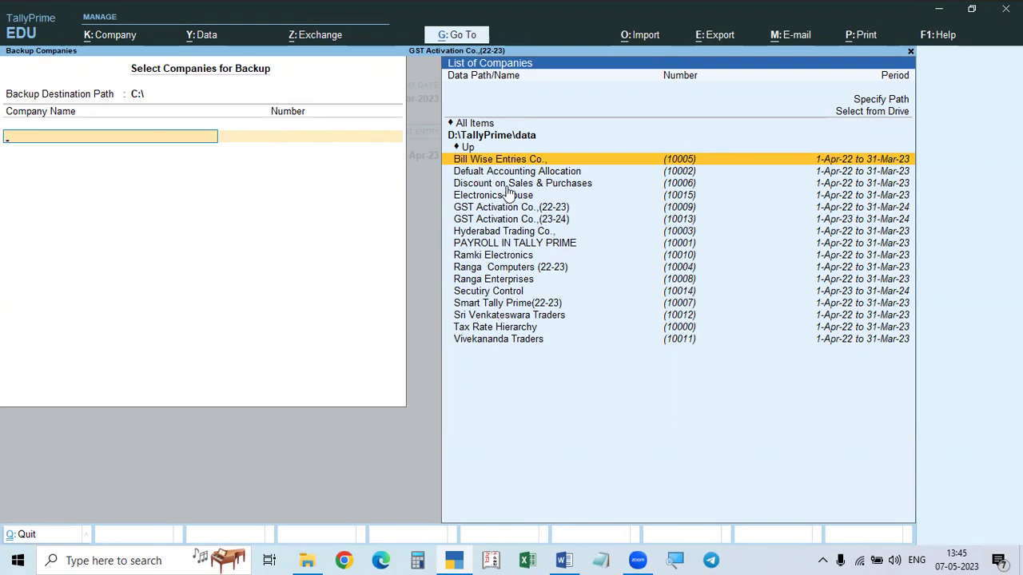
pyautogui.click(87, 102)
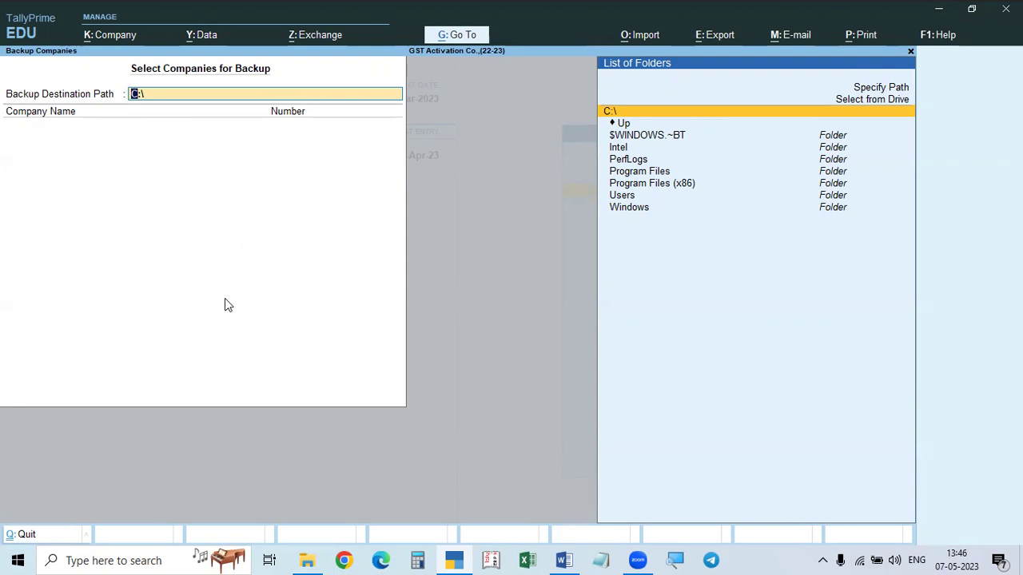
# Switch to File Explorer, open Local Disk (F:) and refresh its contents.
pyautogui.click(938, 11)
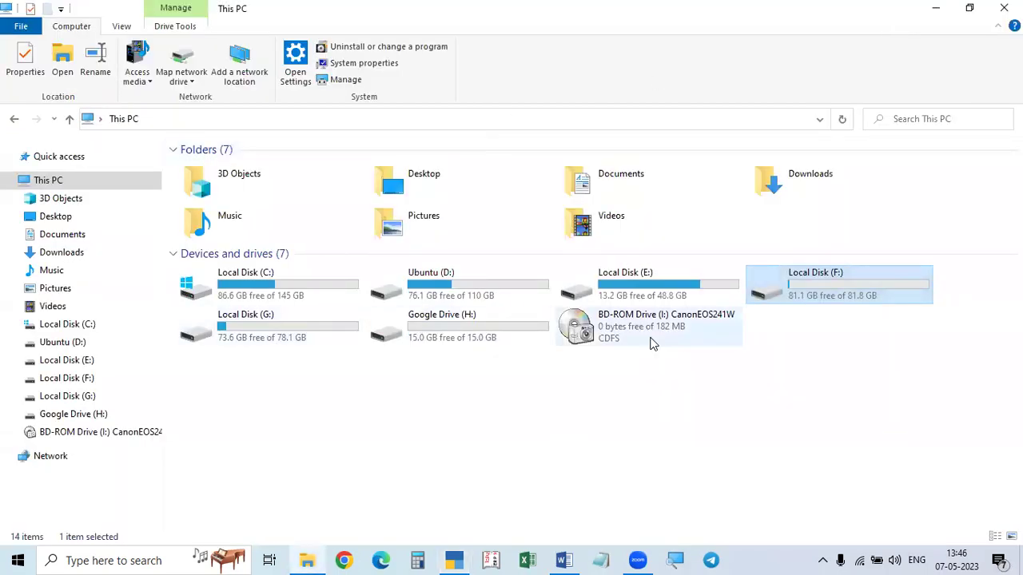
pyautogui.doubleClick(818, 288)
pyautogui.rightClick(272, 282)
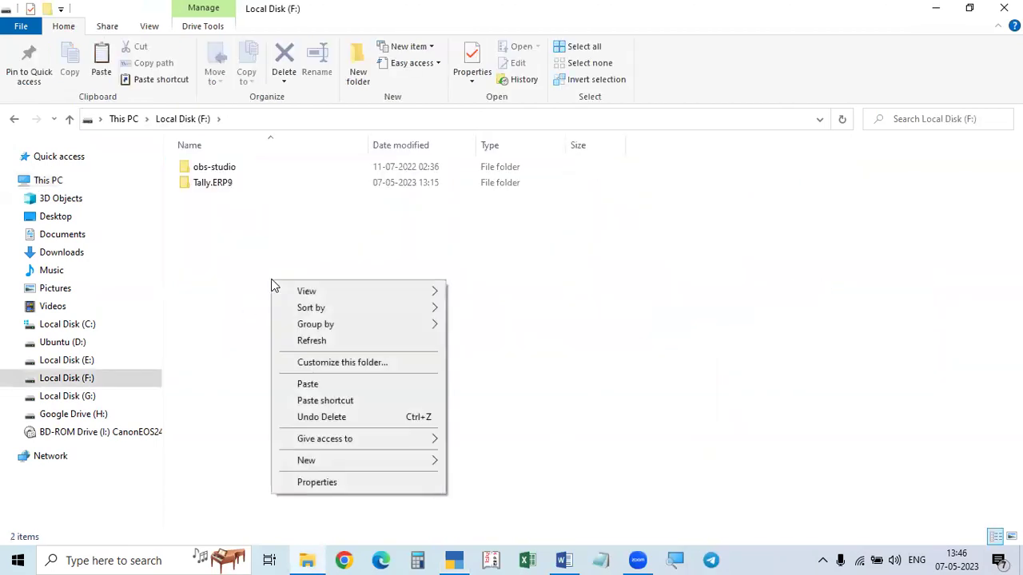
pyautogui.click(312, 341)
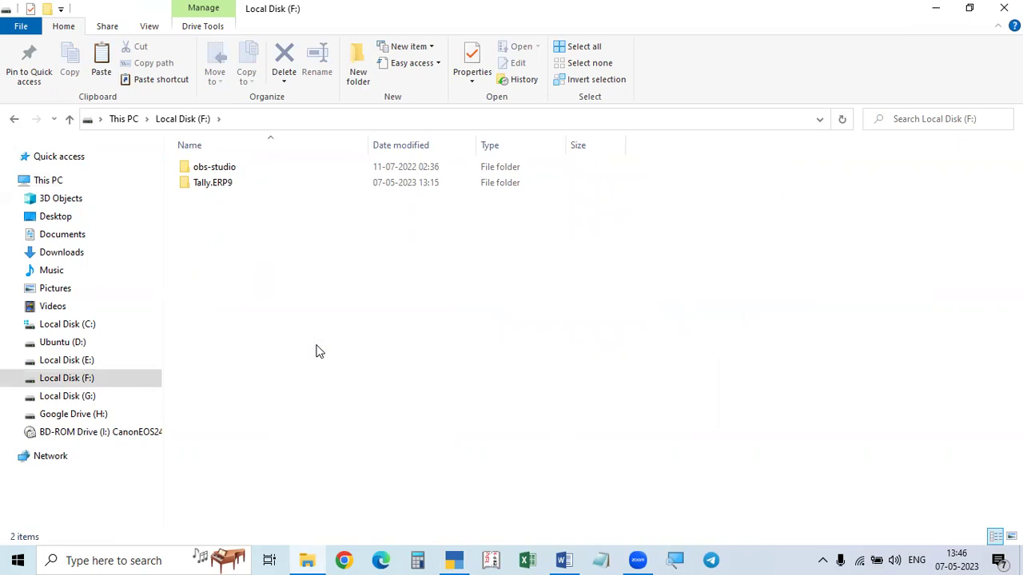
pyautogui.rightClick(365, 271)
pyautogui.click(403, 327)
# Create a folder named Tallybackup7.5.23 in Local Disk (F:) and close File Explorer.
pyautogui.rightClick(293, 283)
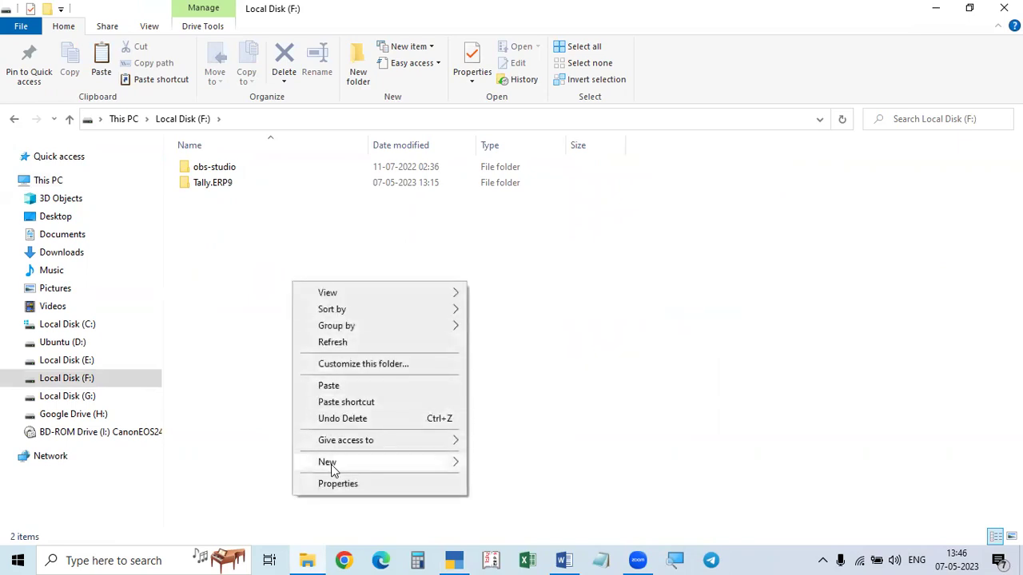
pyautogui.moveTo(334, 470)
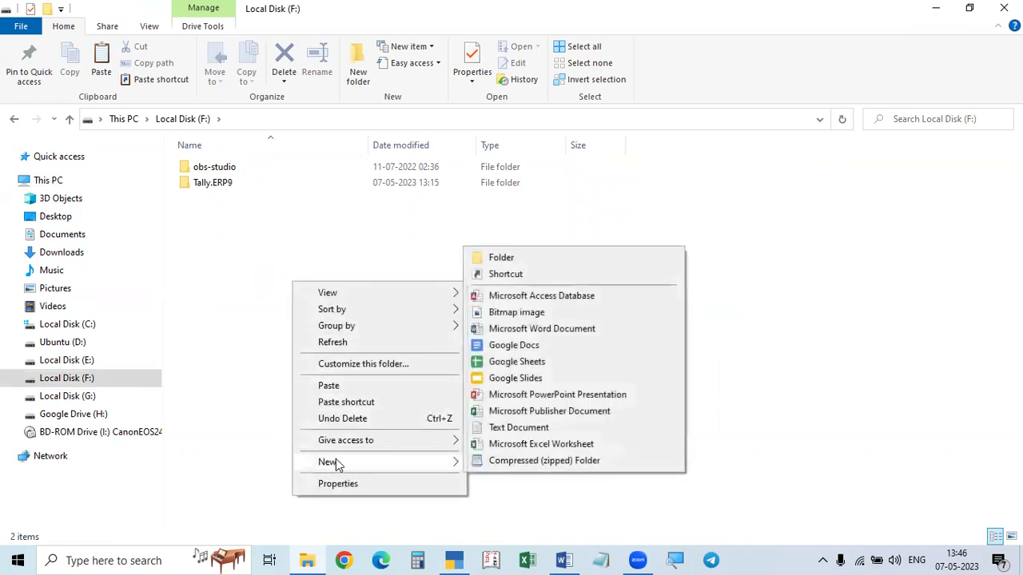
pyautogui.click(502, 261)
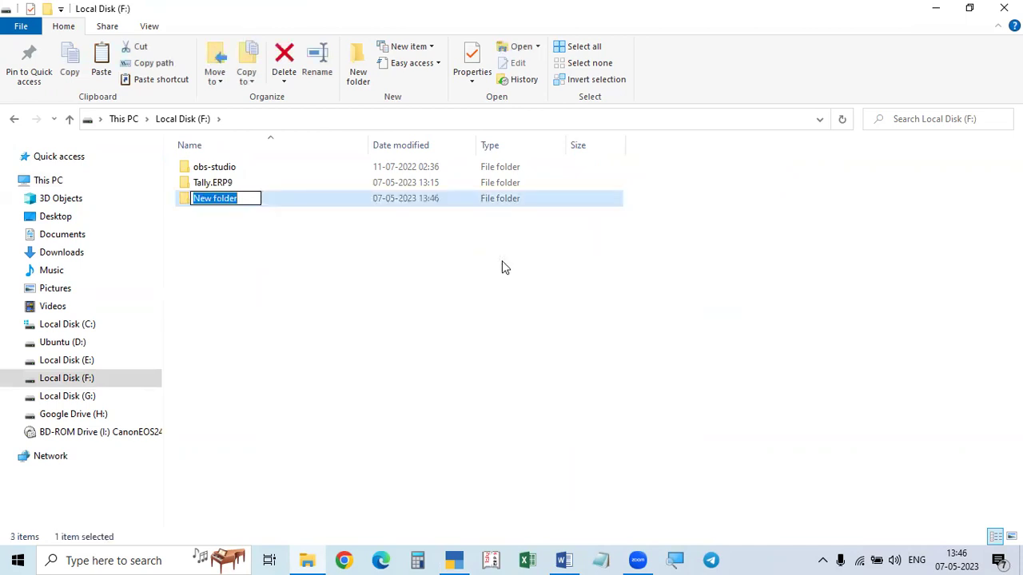
pyautogui.write('Tallybackup7.5.23')
pyautogui.press('Return')
pyautogui.click(452, 291)
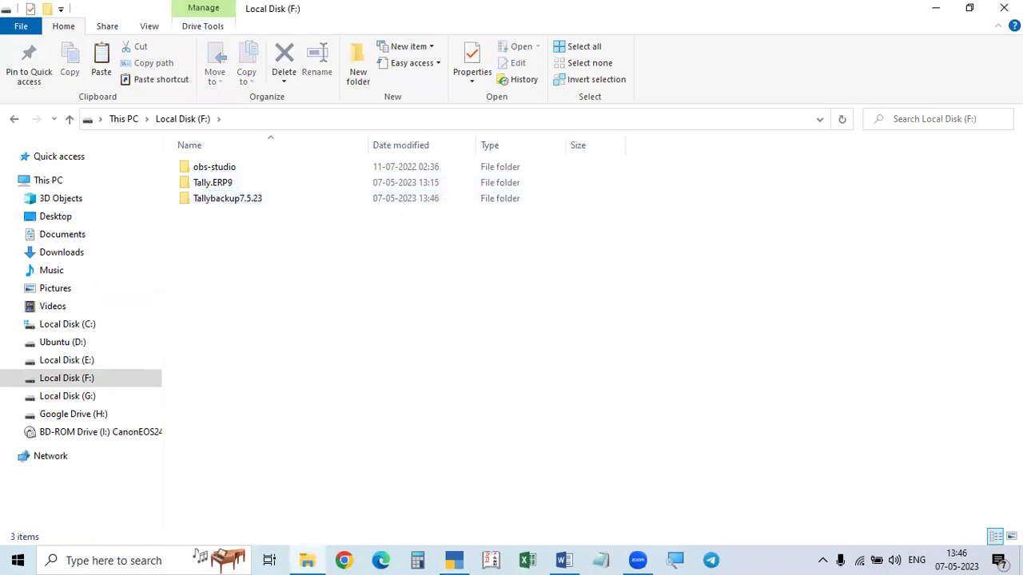
pyautogui.click(1003, 8)
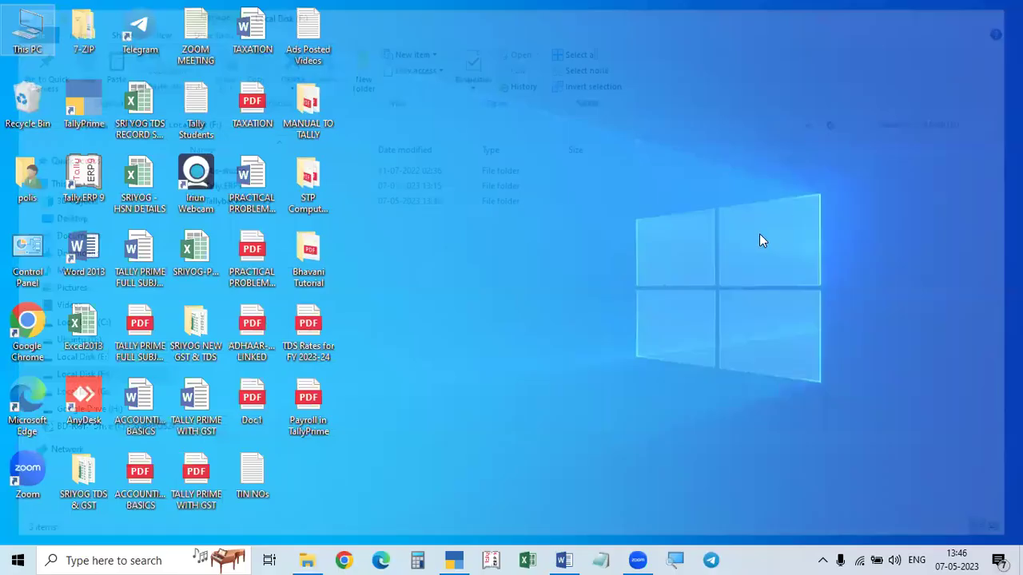
# Switch to TallyPrime and set the backup destination path to F:\Tallybackup7.5.23.
pyautogui.click(454, 560)
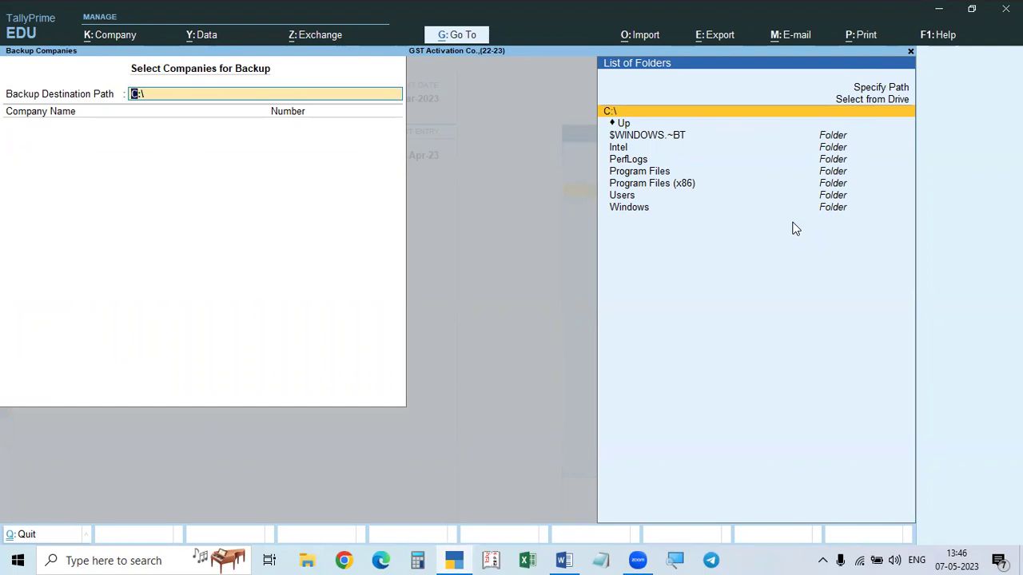
pyautogui.click(879, 102)
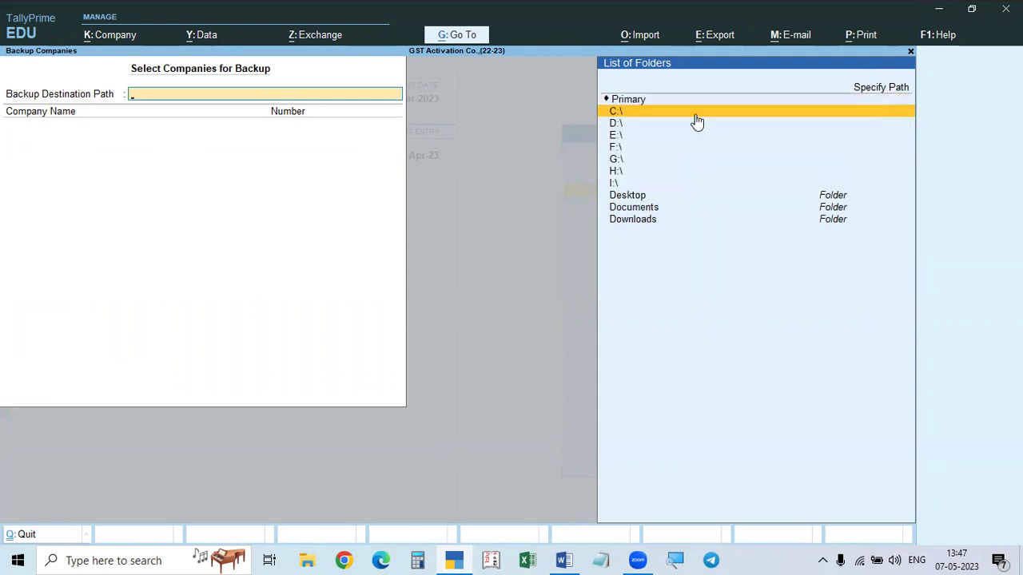
pyautogui.click(615, 148)
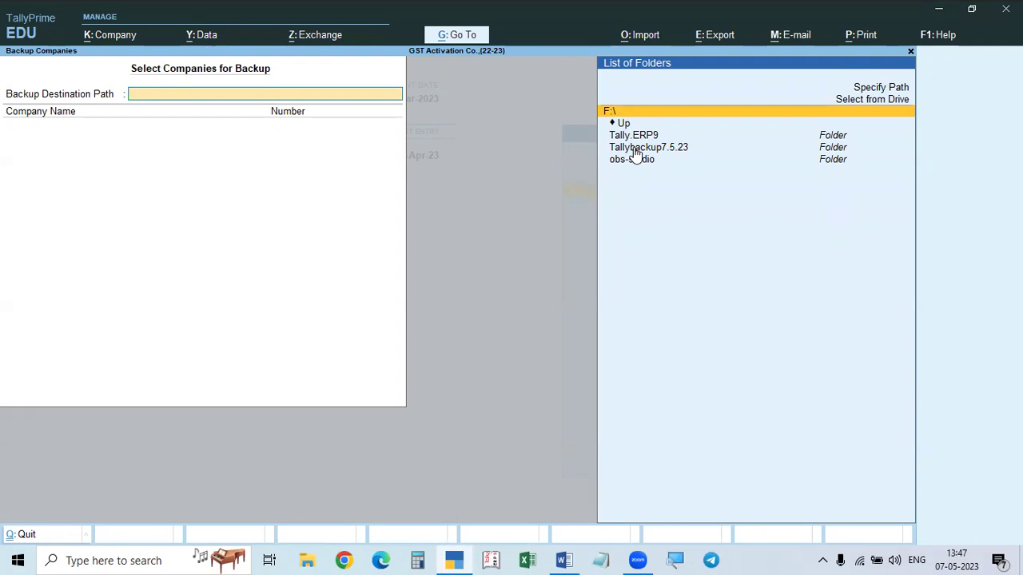
pyautogui.click(683, 154)
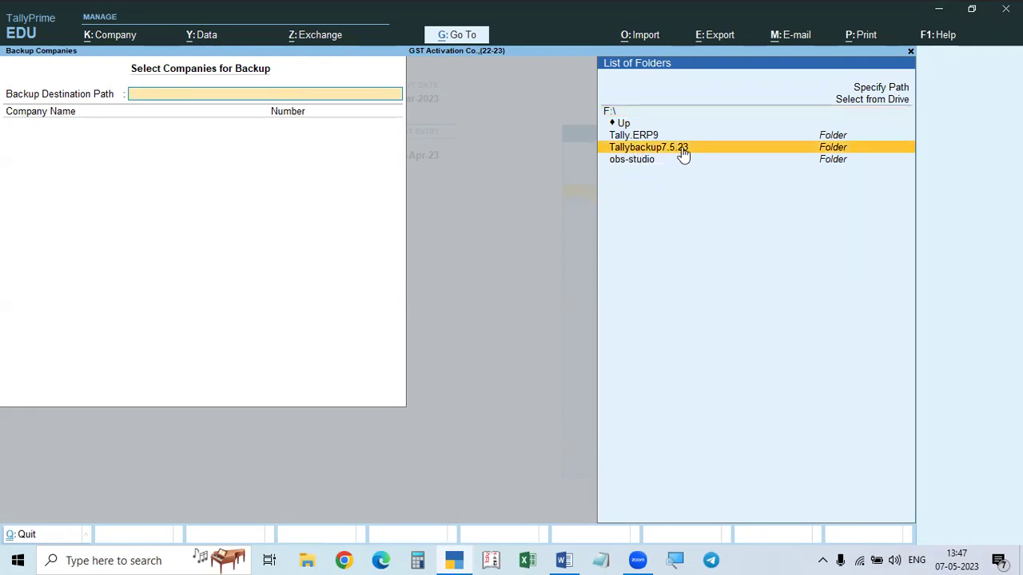
pyautogui.click(683, 154)
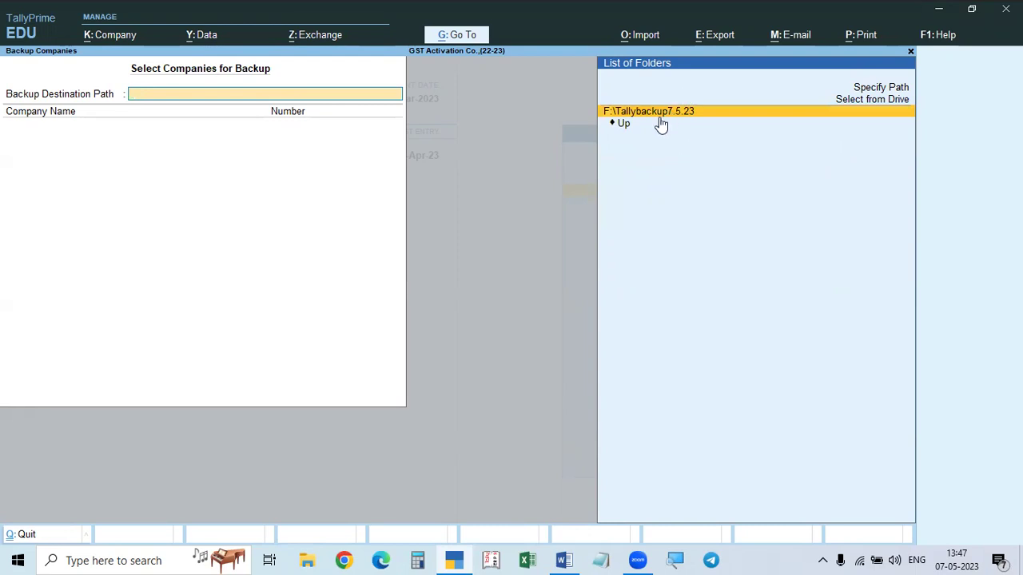
pyautogui.click(661, 116)
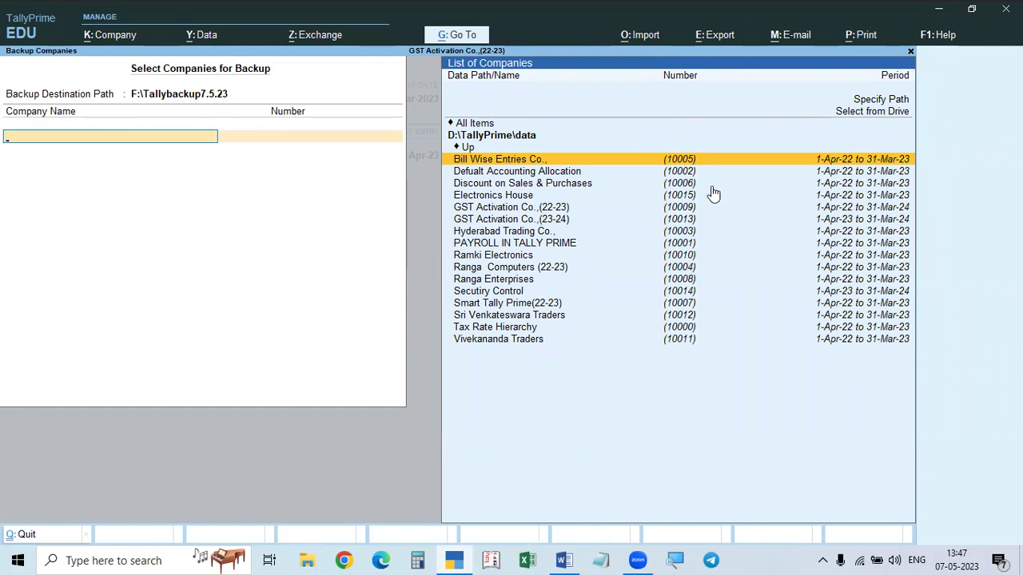
# Reopen the backup destination path, switch to File Explorer and delete the Tallybackup7.5.23 folder from Local Disk (F:).
pyautogui.press('BackSpace')
pyautogui.press('BackSpace')
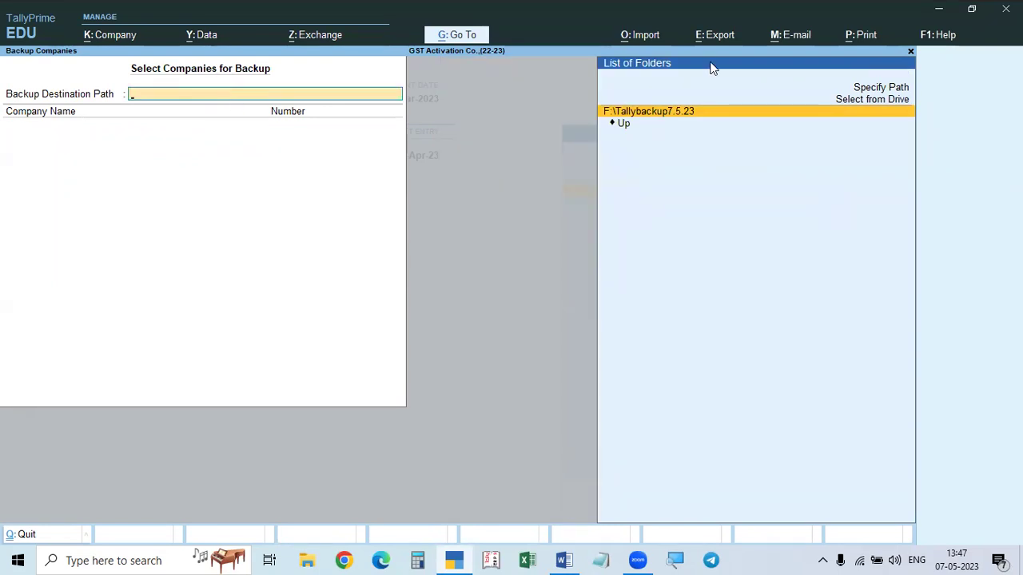
pyautogui.click(939, 8)
pyautogui.doubleClick(36, 40)
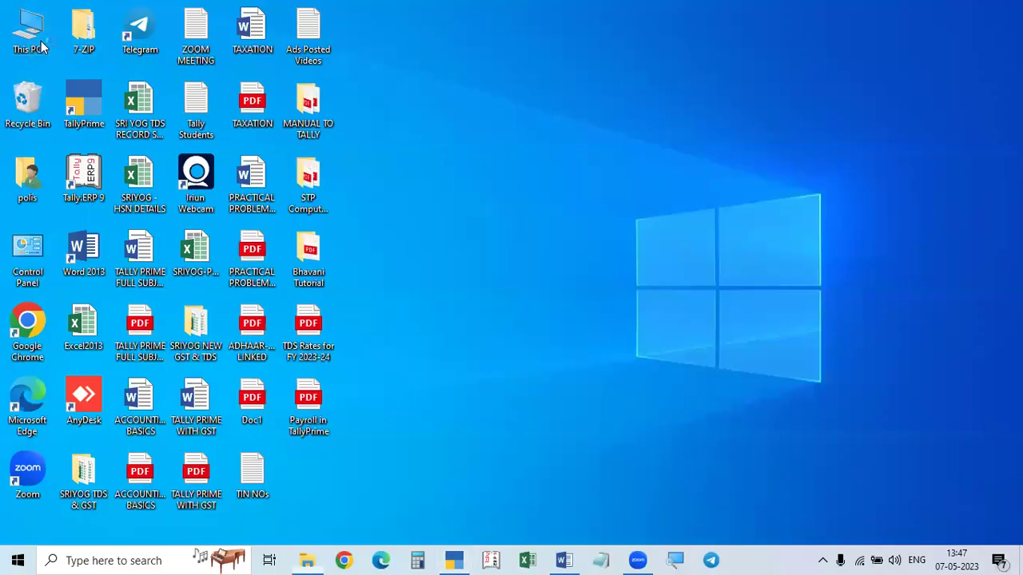
pyautogui.press('super+Pause')
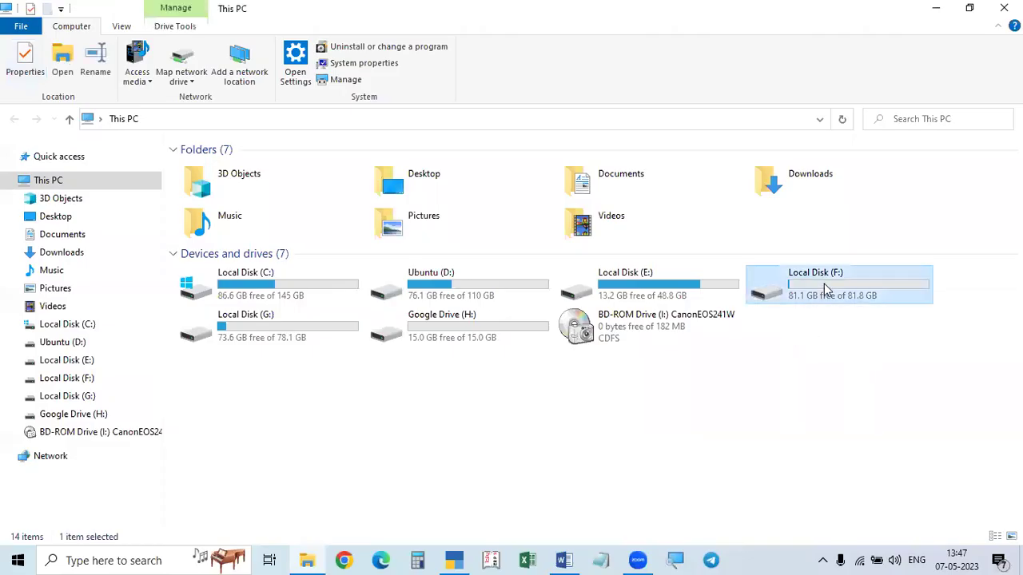
pyautogui.doubleClick(824, 283)
pyautogui.rightClick(222, 198)
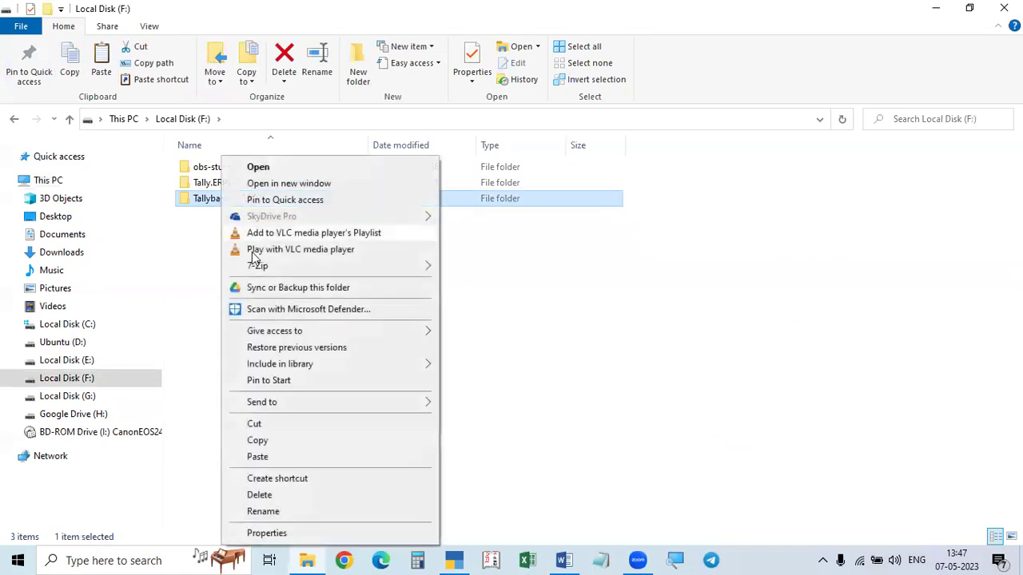
pyautogui.click(261, 495)
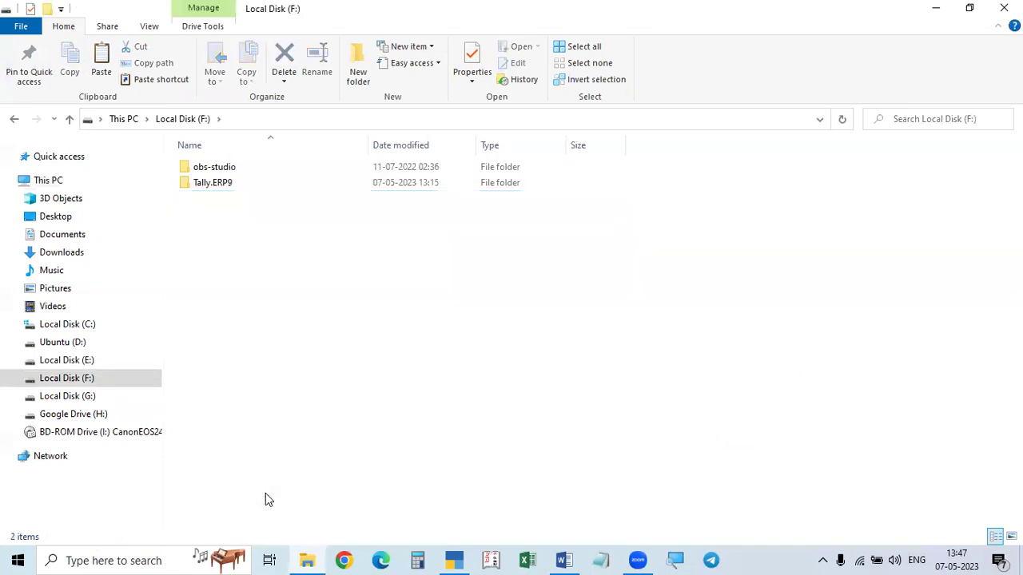
pyautogui.click(995, 16)
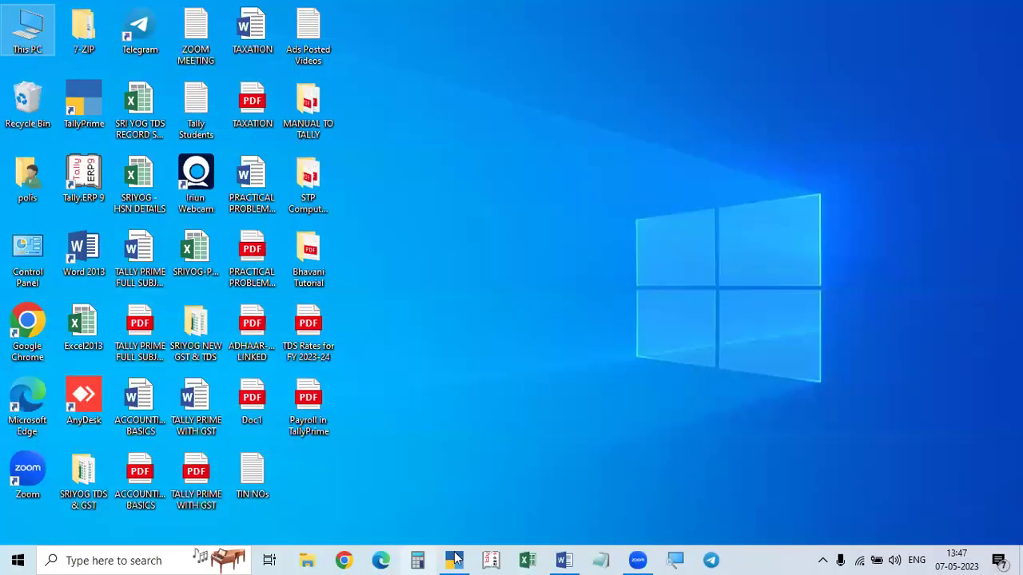
# Switch to TallyPrime and browse the F:\ drive's folders for the backup destination.
pyautogui.click(454, 560)
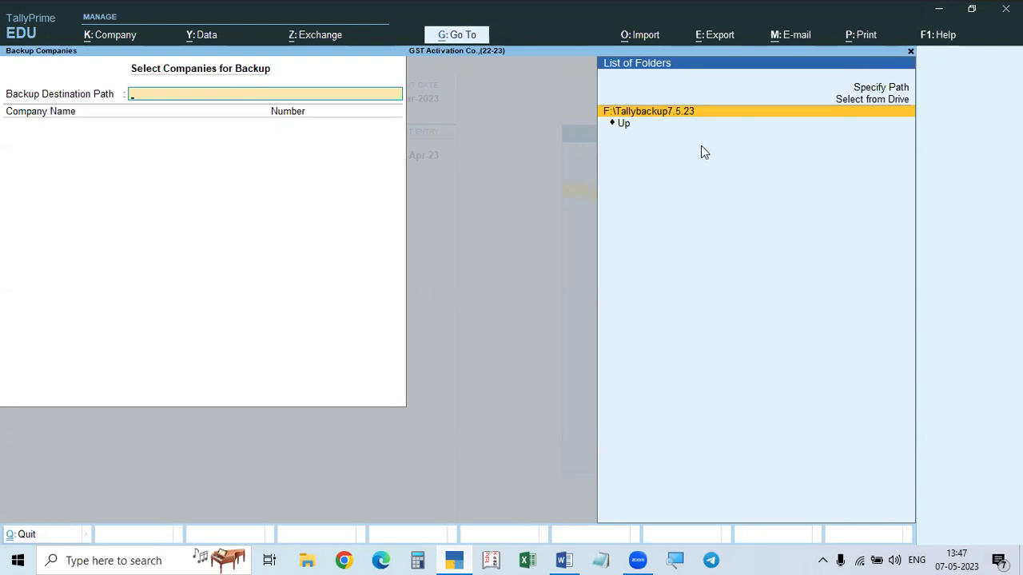
pyautogui.click(866, 104)
pyautogui.click(867, 104)
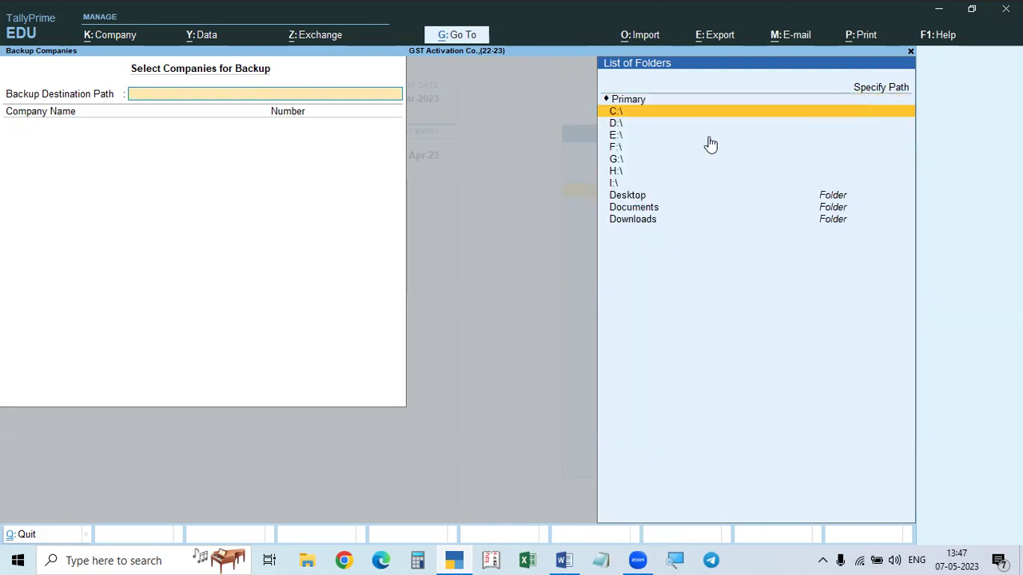
pyautogui.click(618, 147)
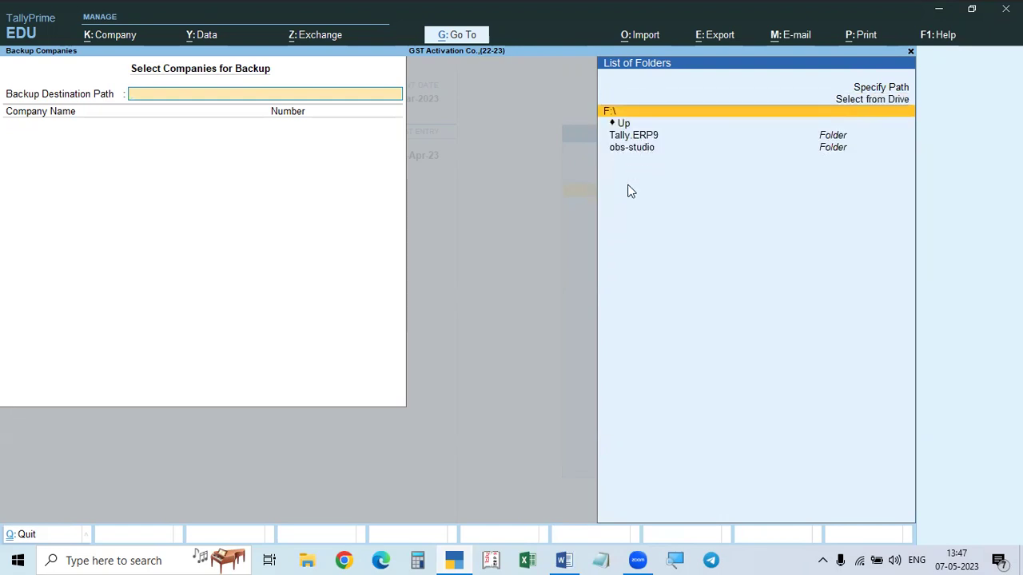
# Specify F:/Tallybackup7.5.23 as the backup destination path and have the missing folder created.
pyautogui.click(886, 90)
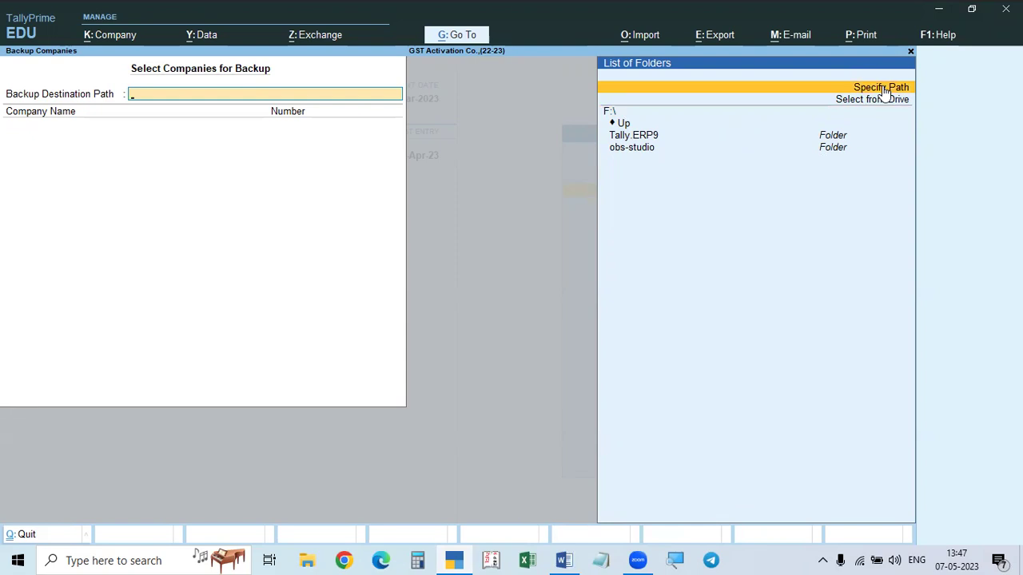
pyautogui.click(886, 89)
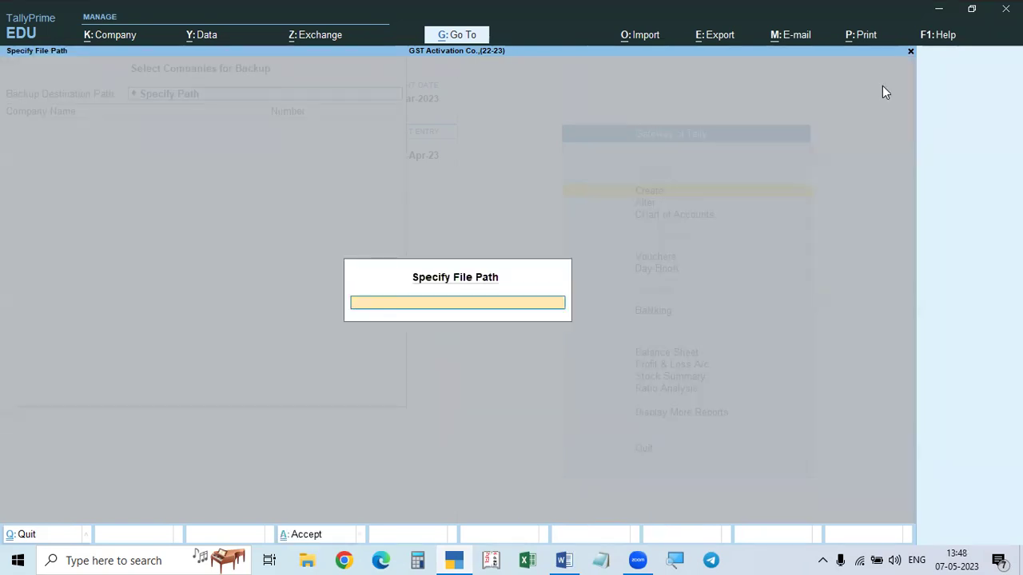
pyautogui.write('/Tall')
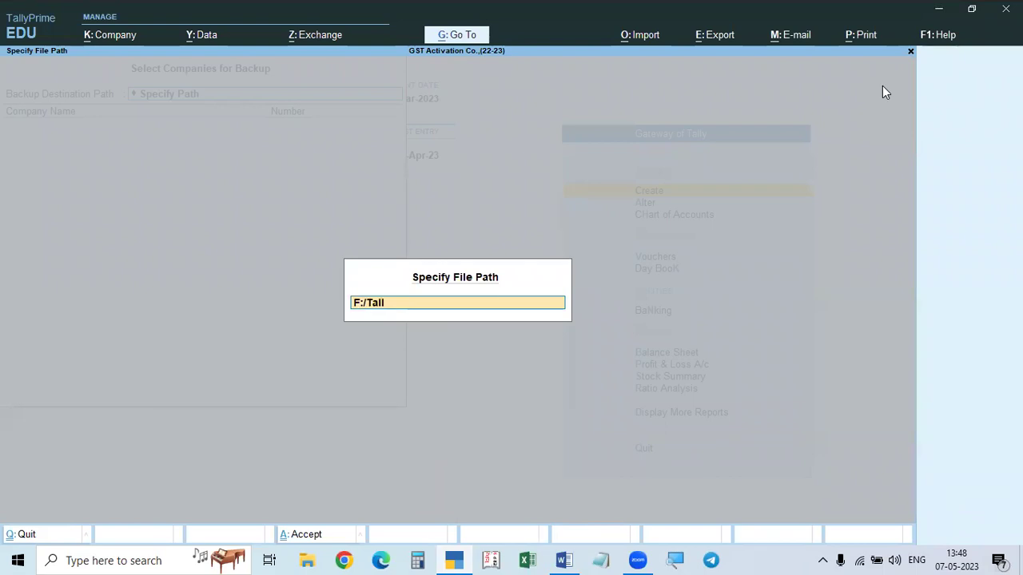
pyautogui.write('ybzck')
pyautogui.write('kup7.5.23')
pyautogui.press('Return')
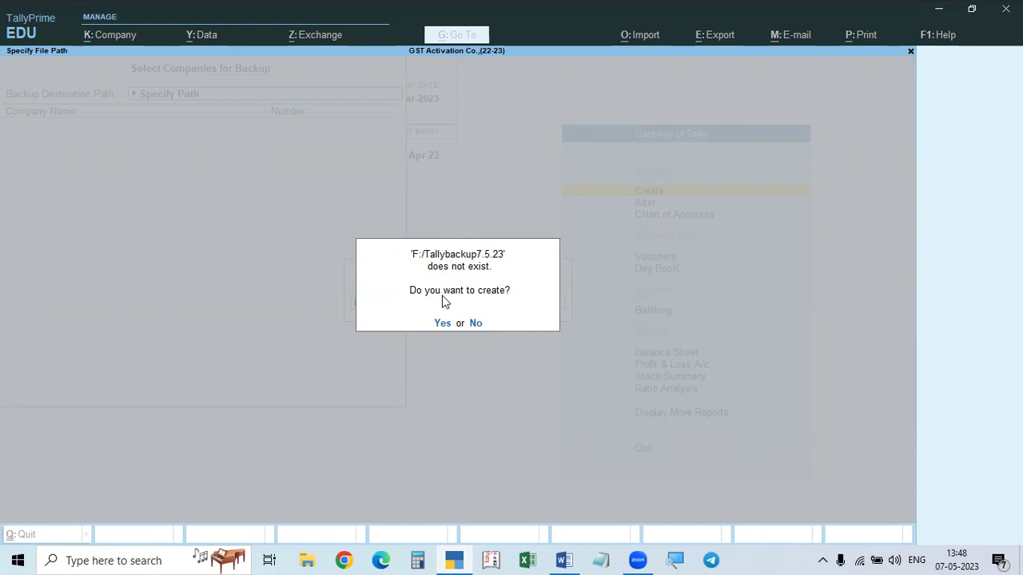
pyautogui.press('y')
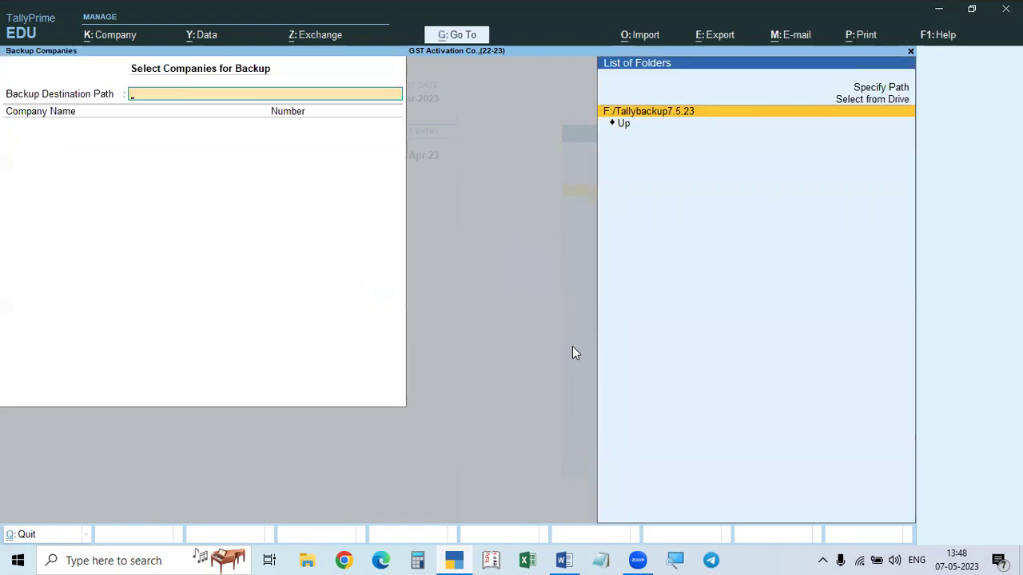
pyautogui.click(659, 115)
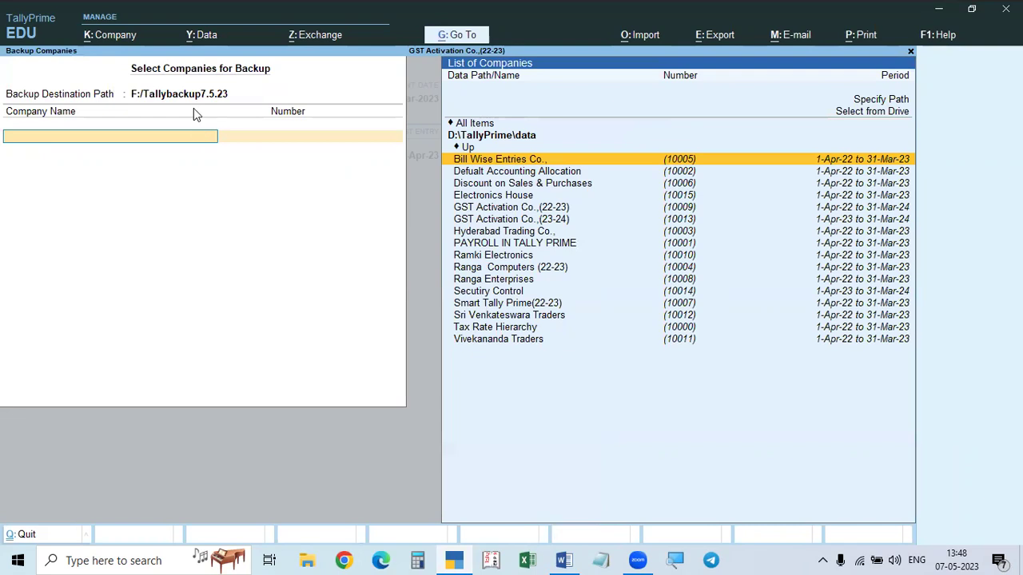
# Select GST Activation Co.,(22-23), Bill Wise Entries Co., Ramki Electronics, Ranga Computers (22-23) and Defualt Accounting Allocation for backup, and end the list.
pyautogui.click(504, 209)
pyautogui.press('Return')
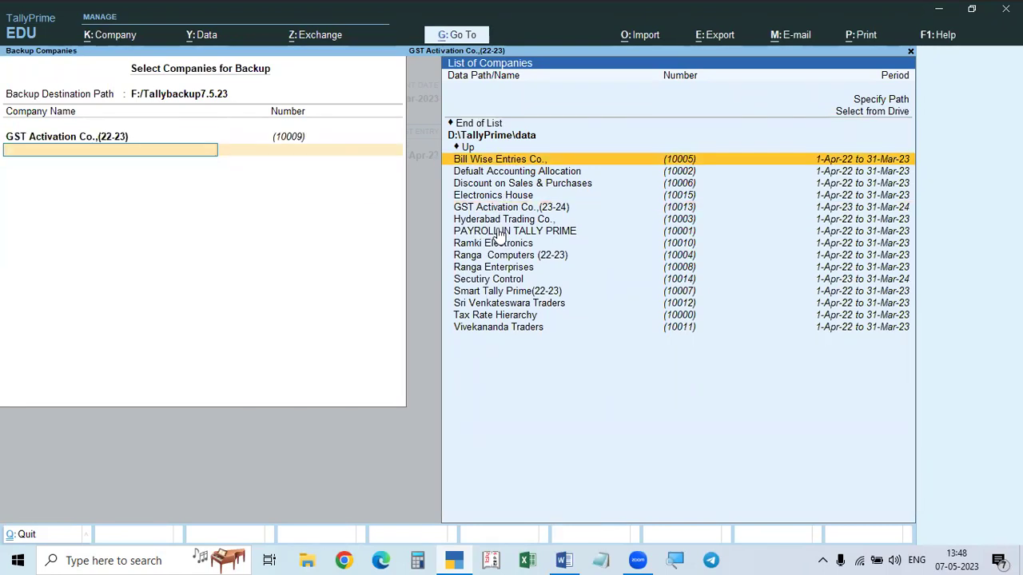
pyautogui.press('Return')
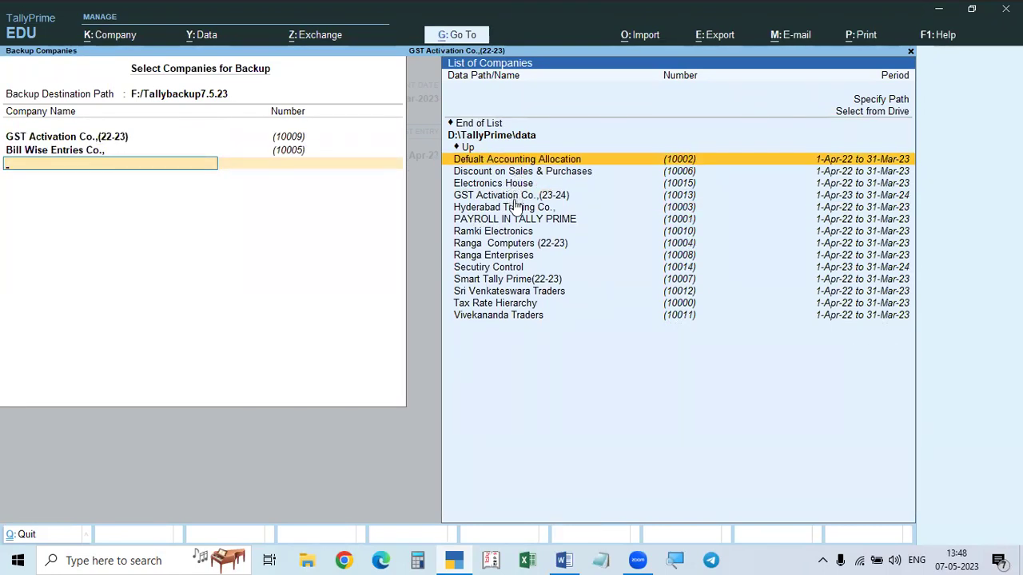
pyautogui.click(505, 233)
pyautogui.press('Return')
pyautogui.click(505, 233)
pyautogui.press('Return')
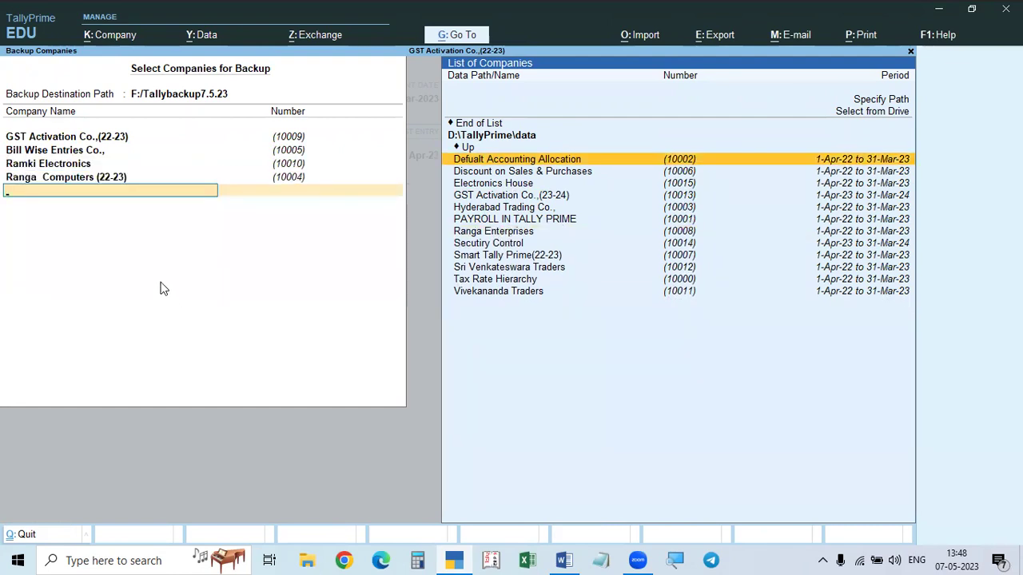
pyautogui.press('Return')
pyautogui.press('Up')
pyautogui.press('Up')
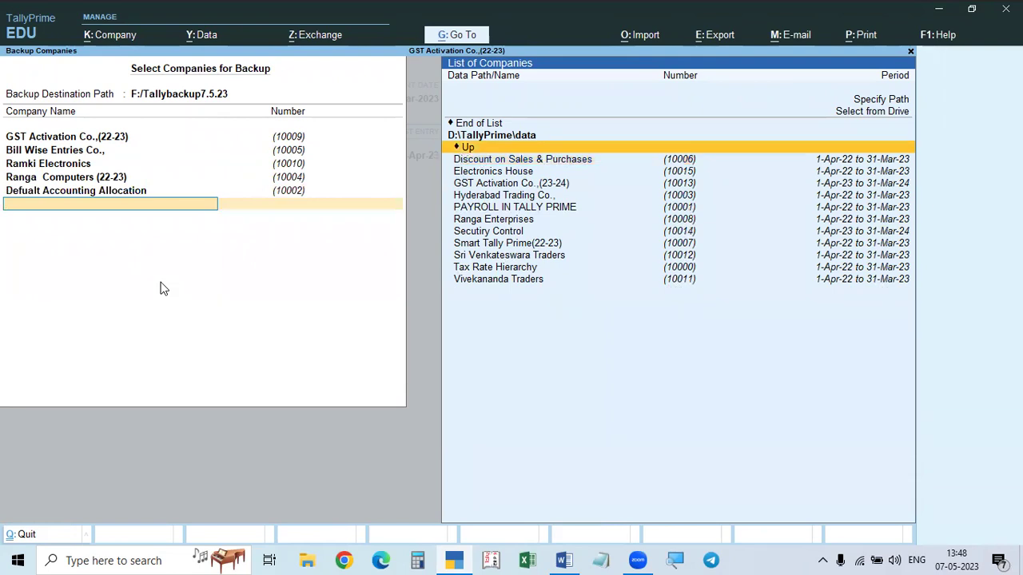
pyautogui.press('Return')
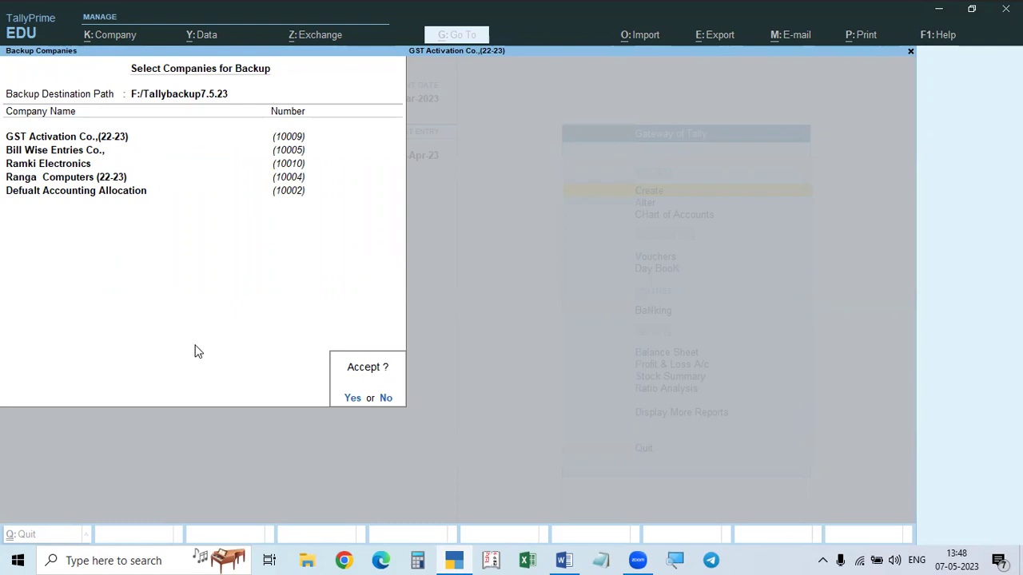
# Decline the five-company backup and quit back to the Gateway of Tally.
pyautogui.press('n')
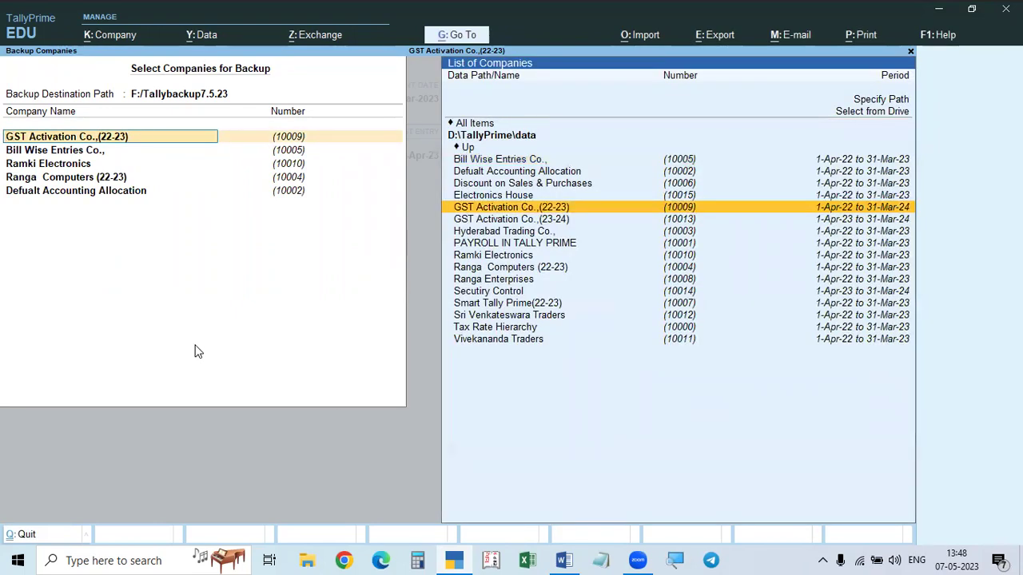
pyautogui.press('Escape')
pyautogui.press('Escape')
pyautogui.press('y')
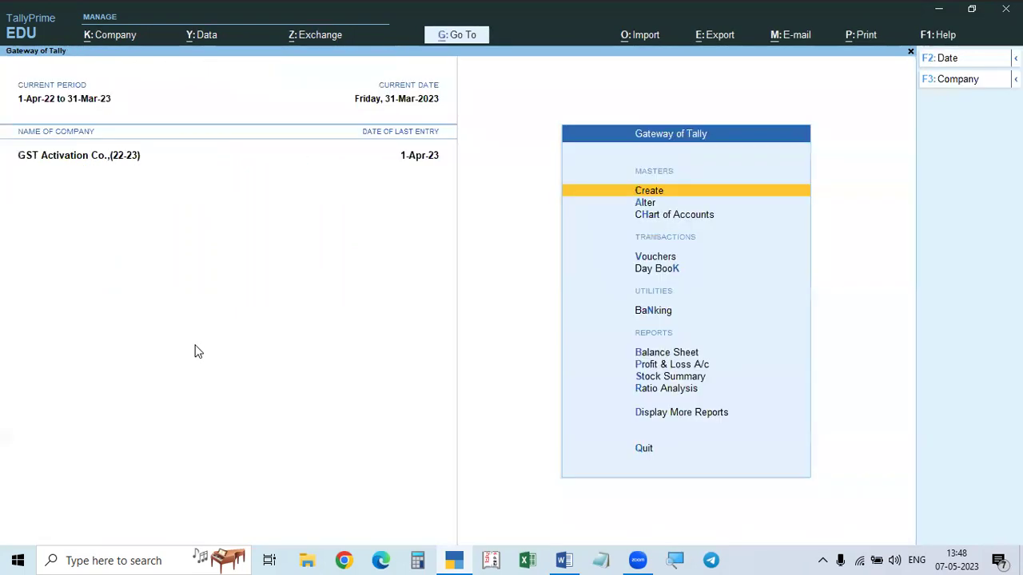
pyautogui.press('Escape')
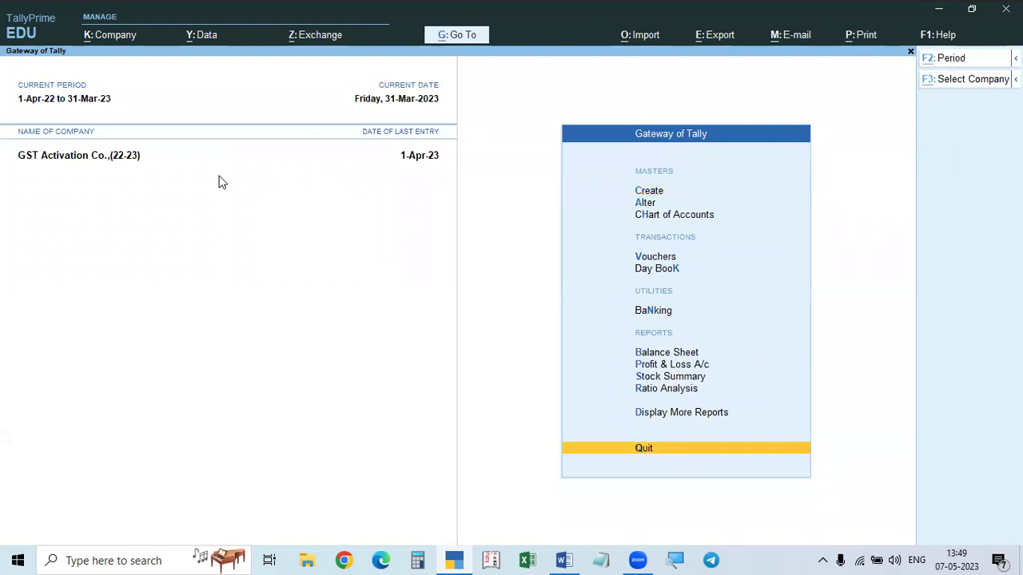
# Start a new company data backup with F:/TallyBackup7.5.23 as the destination path.
pyautogui.hotkey('alt', 'y')
pyautogui.press('Return')
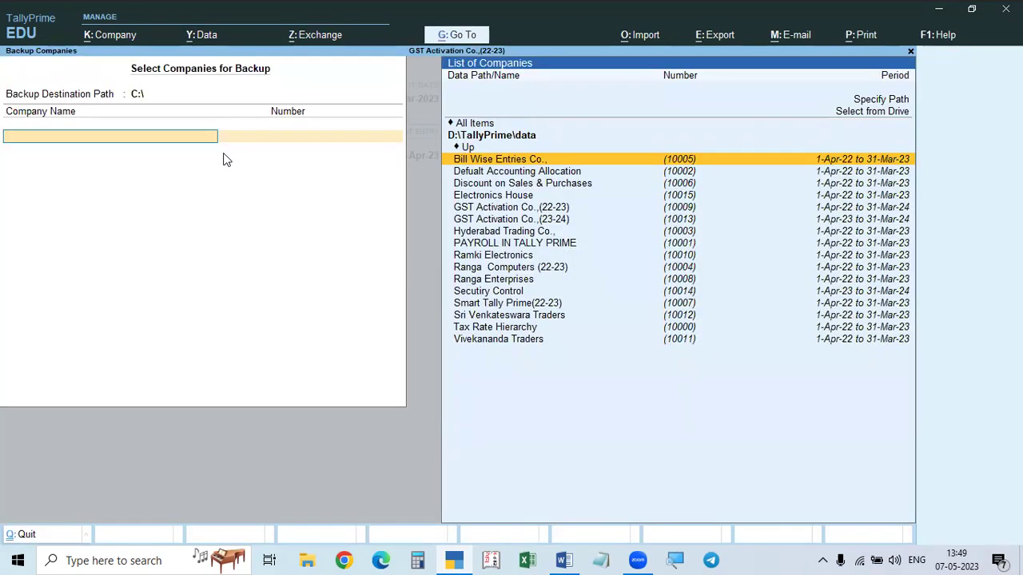
pyautogui.click(137, 96)
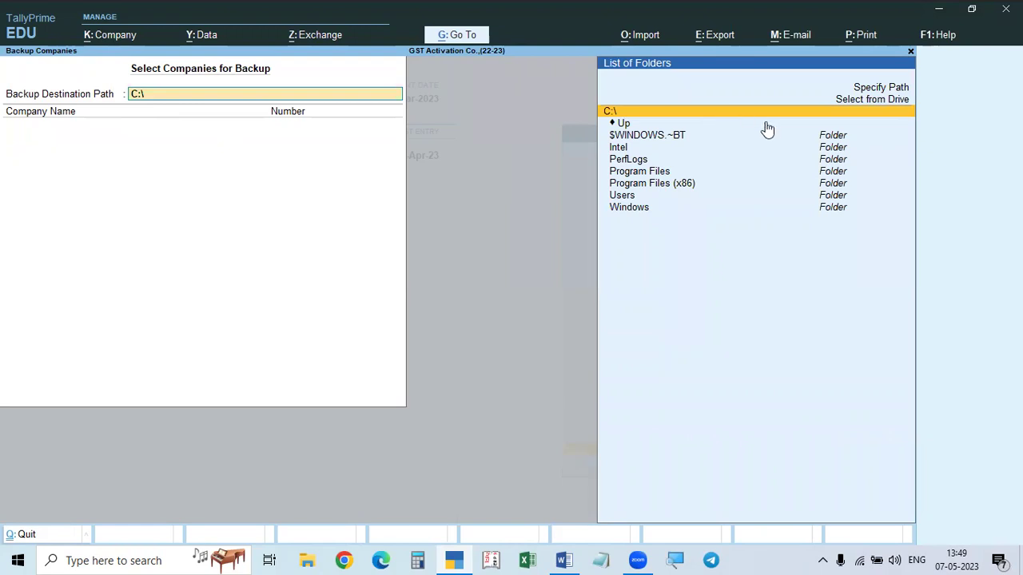
pyautogui.click(886, 94)
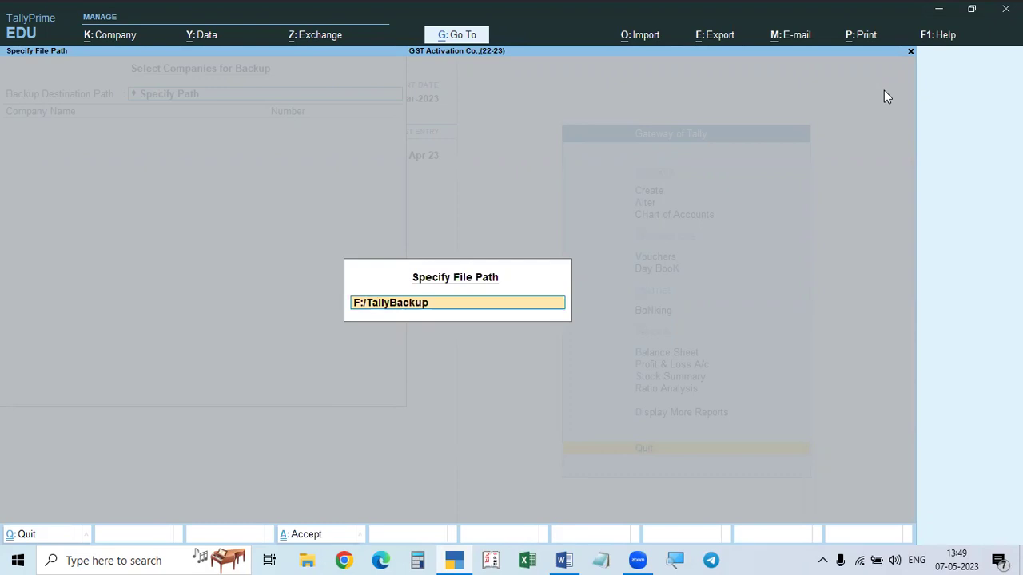
pyautogui.write('F:/TallyBackup7.5.23')
pyautogui.press('Return')
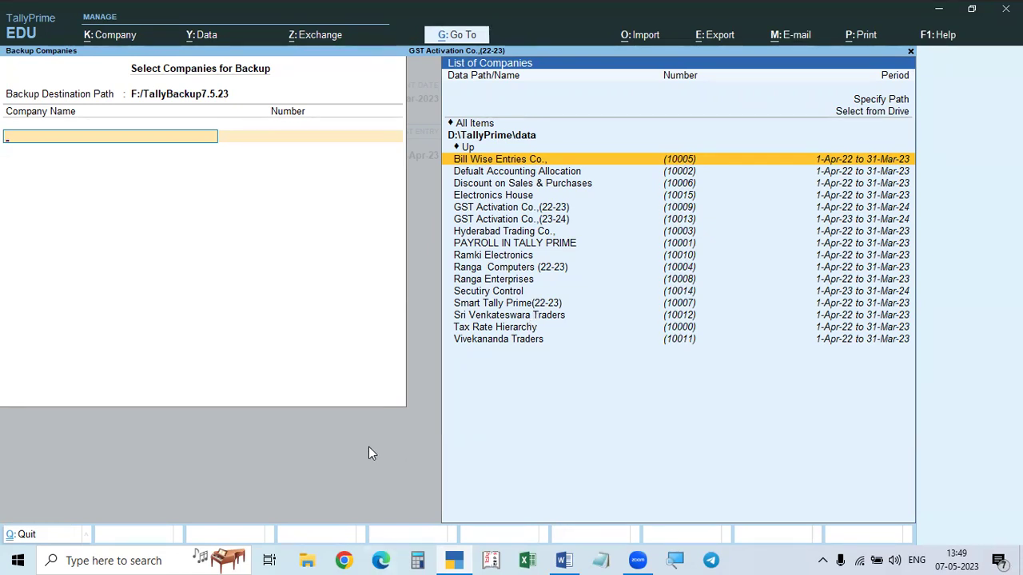
# Choose All Items as the companies for backup, then back out of accepting it.
pyautogui.click(486, 126)
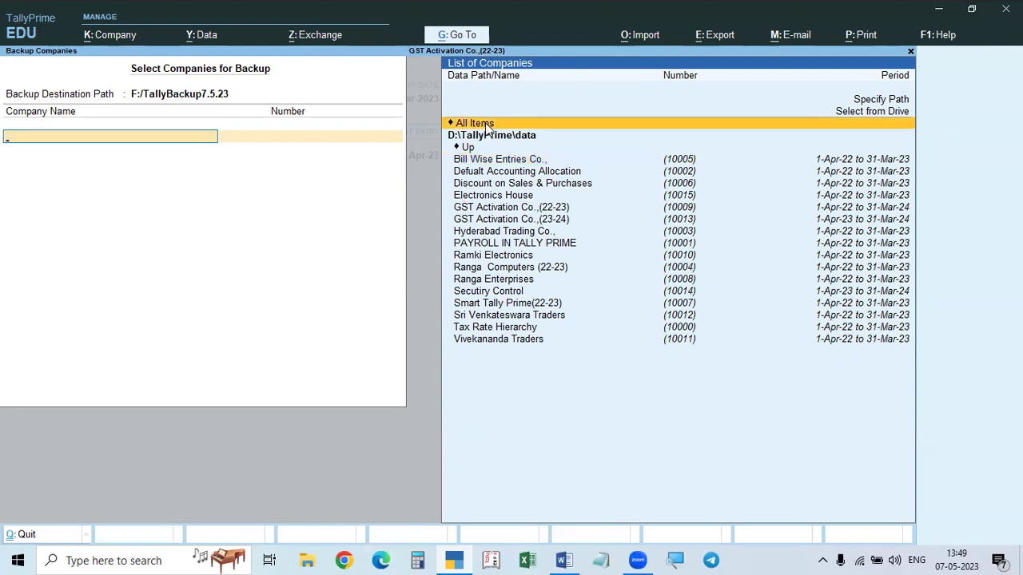
pyautogui.click(486, 126)
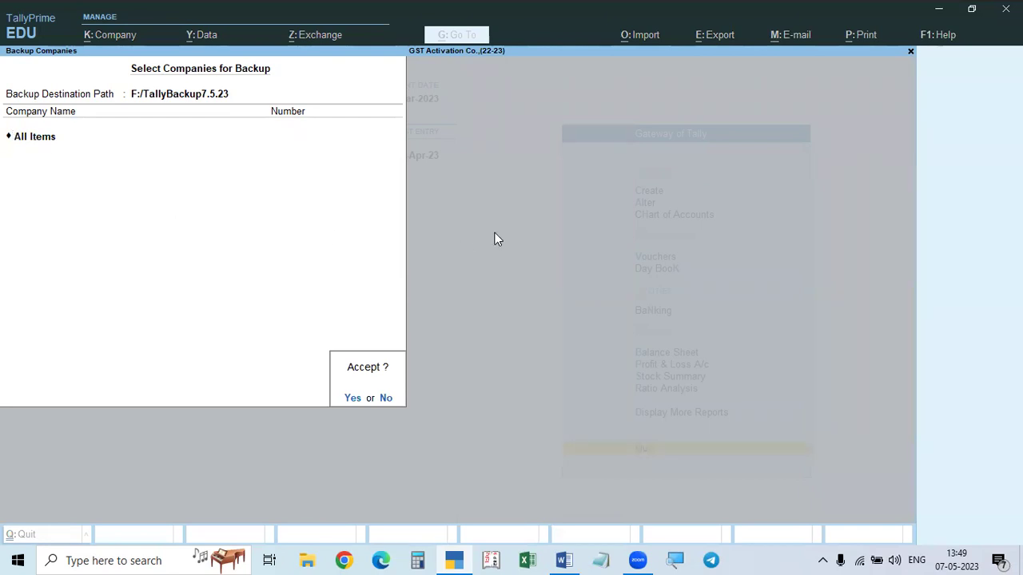
pyautogui.press('Escape')
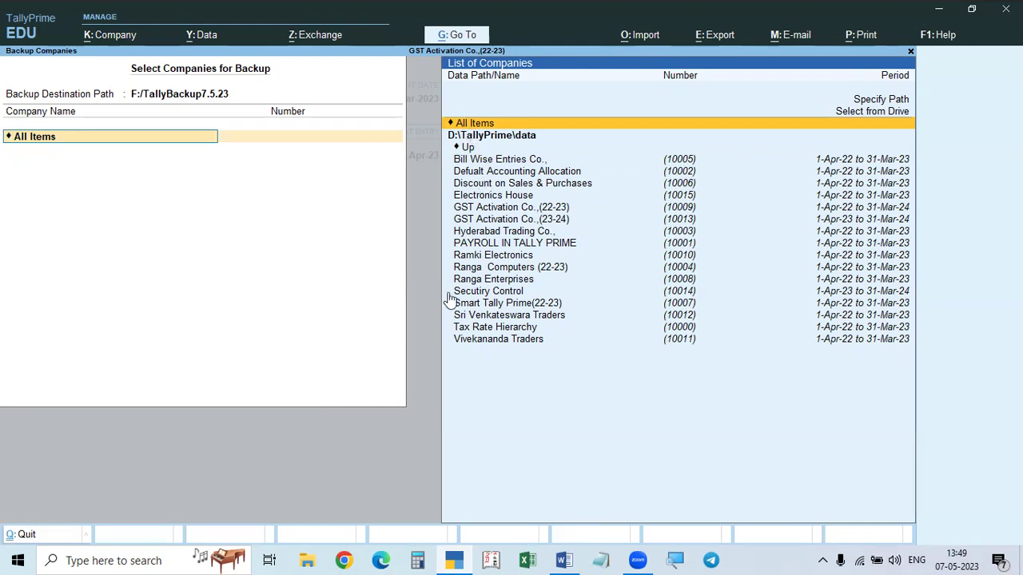
# Replace All Items with only GST Activation Co.,(22-23), accept the backup and minimize TallyPrime.
pyautogui.click(534, 210)
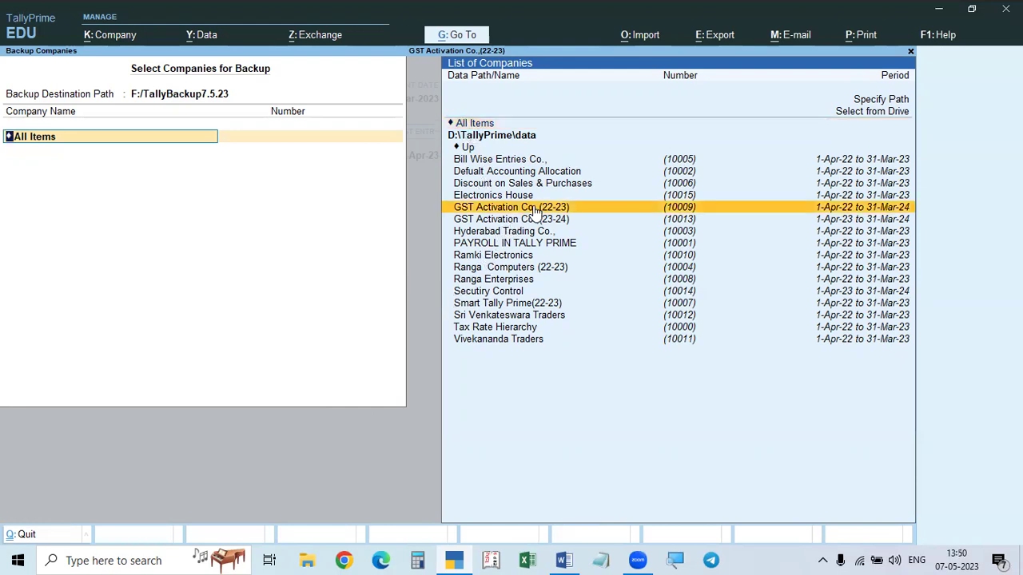
pyautogui.click(534, 211)
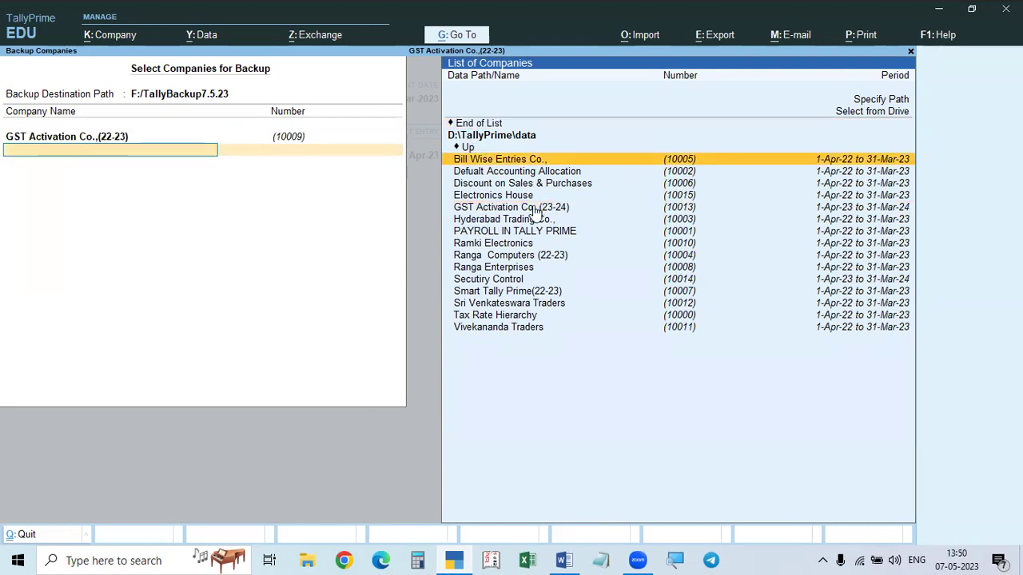
pyautogui.press('Up')
pyautogui.press('Up')
pyautogui.press('Up')
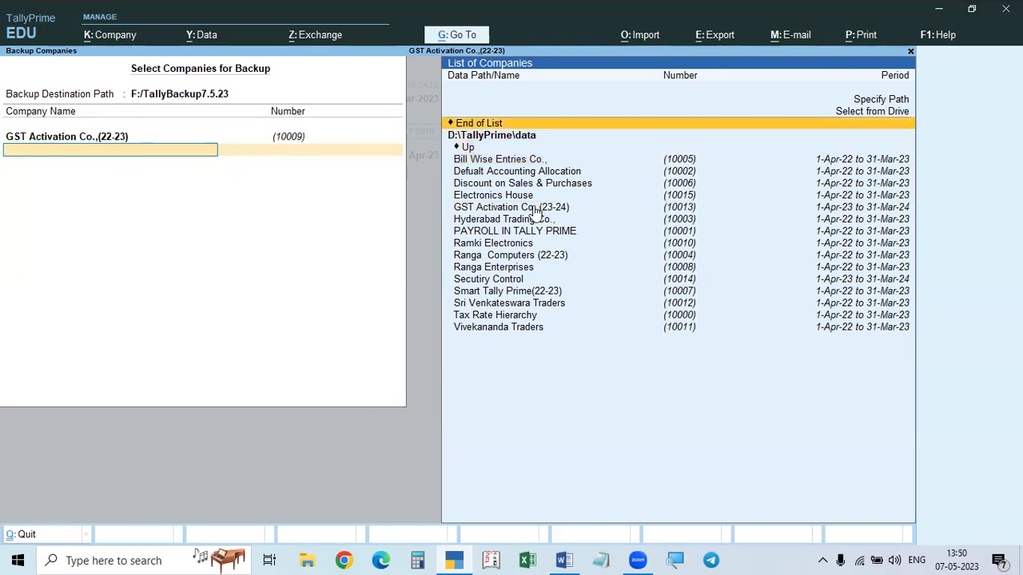
pyautogui.press('Return')
pyautogui.press('Return')
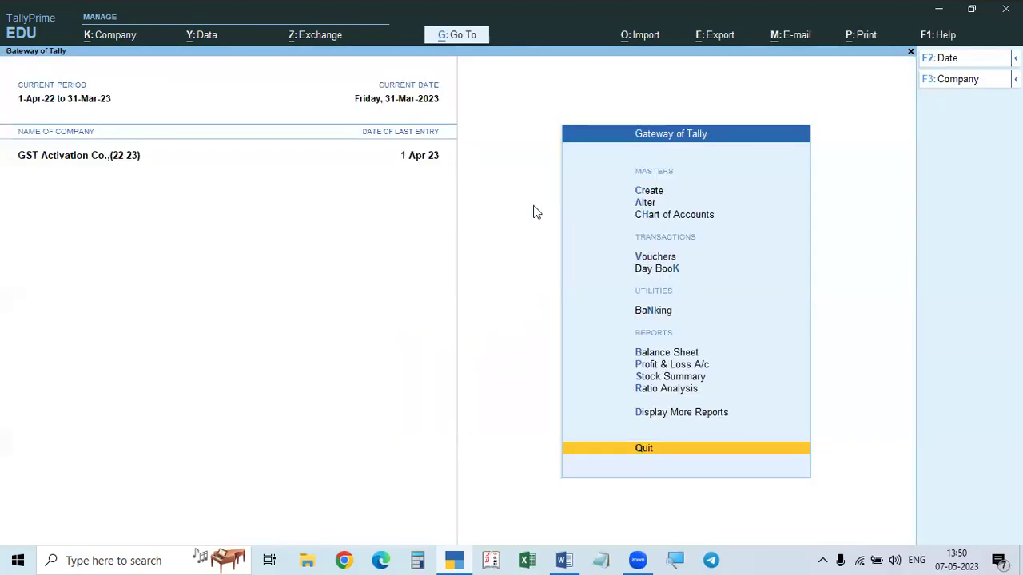
pyautogui.click(940, 10)
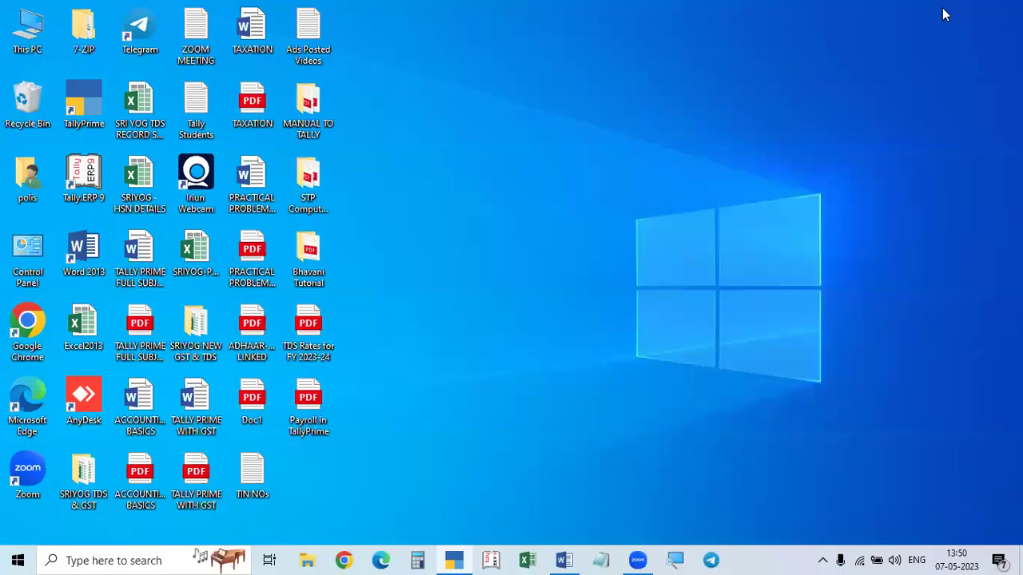
# Check the backup file in the Tallybackup7.5.23 folder on Local Disk (F:), close the folder and return to TallyPrime.
pyautogui.doubleClick(27, 46)
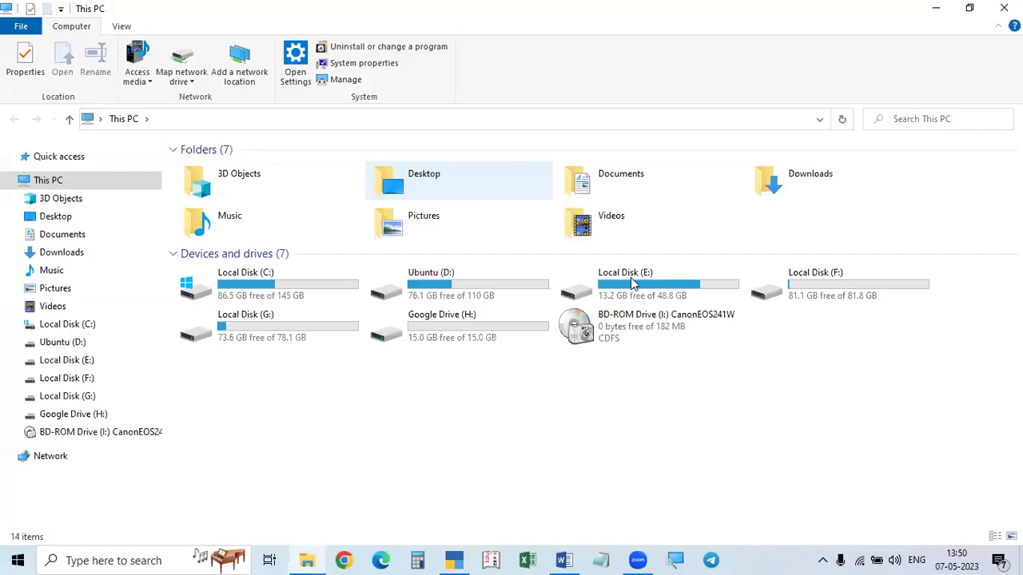
pyautogui.doubleClick(828, 294)
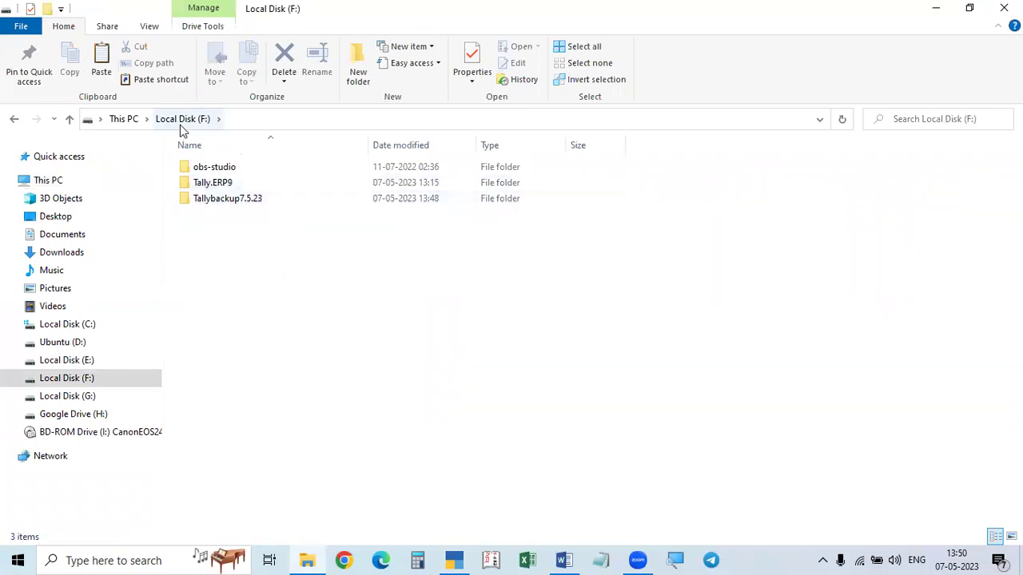
pyautogui.doubleClick(247, 199)
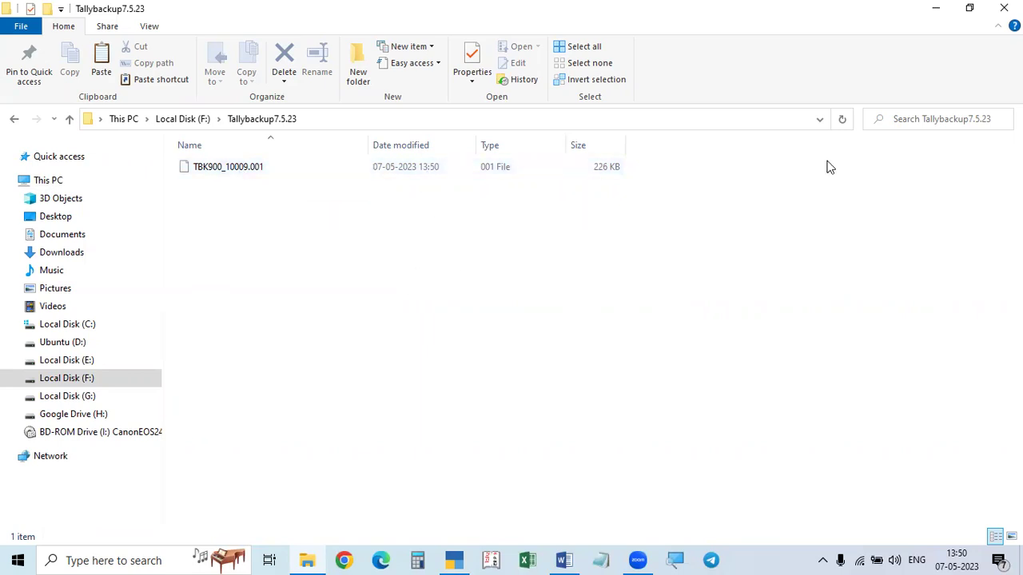
pyautogui.click(1004, 8)
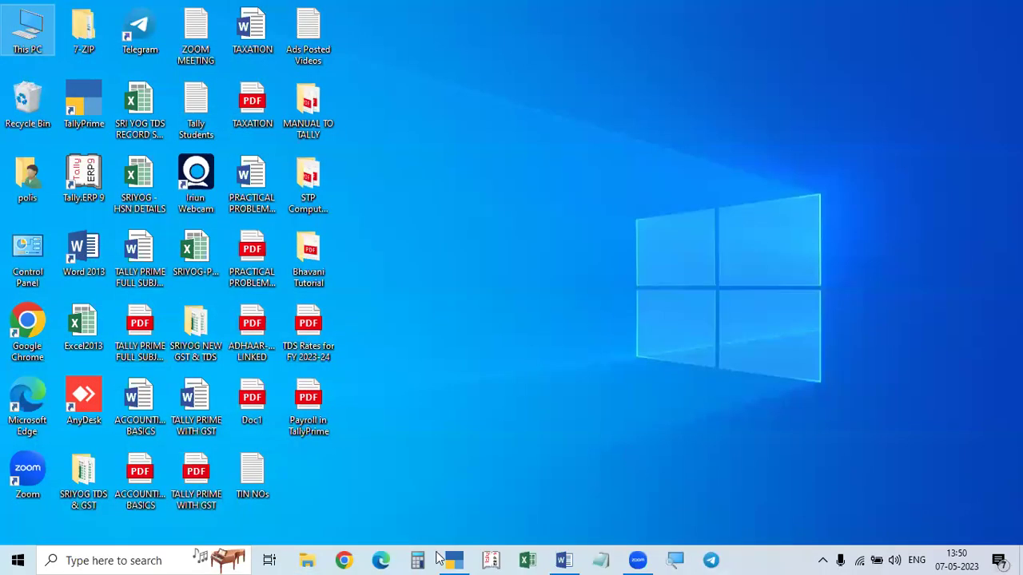
pyautogui.click(454, 560)
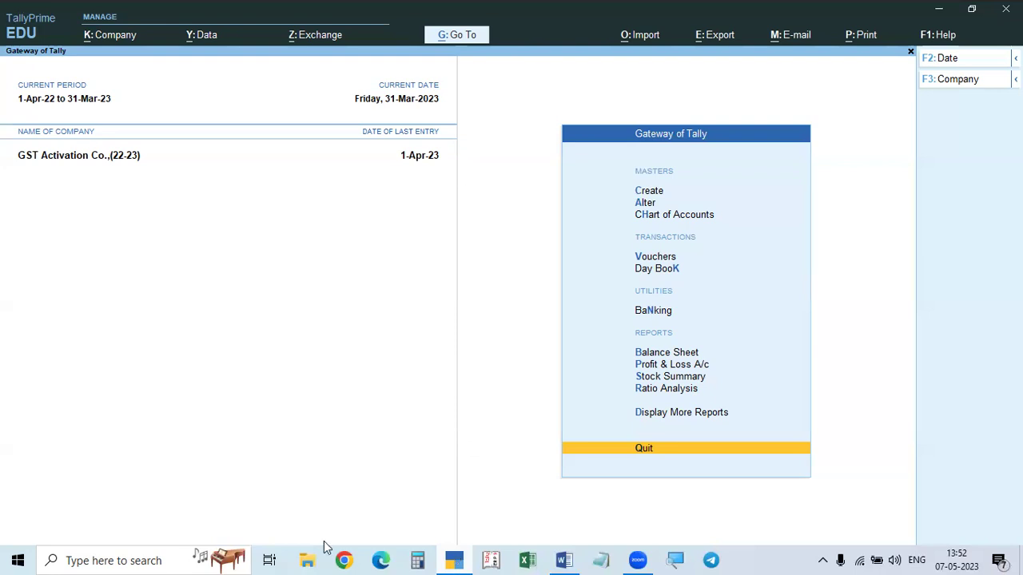
pyautogui.click(116, 36)
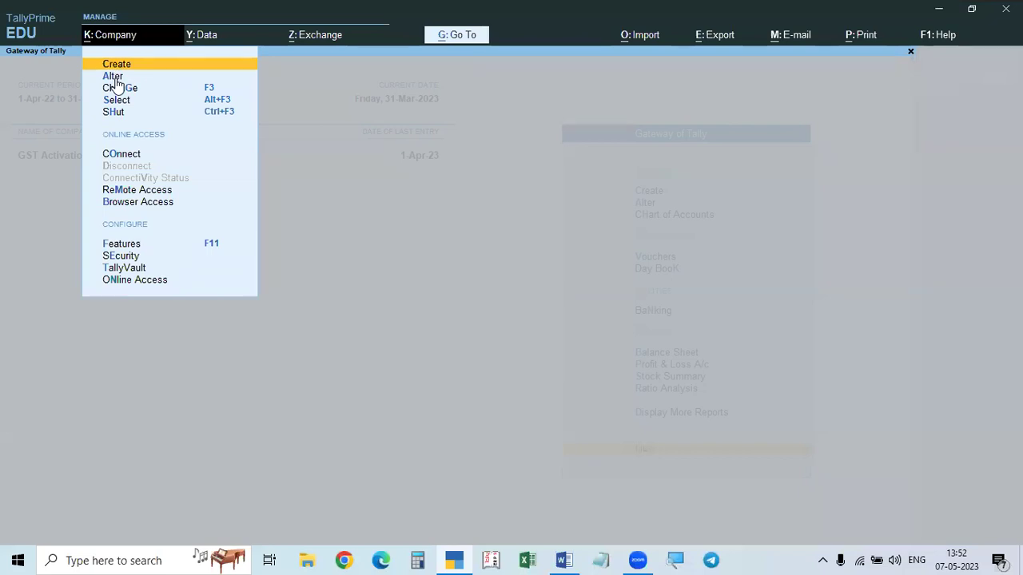
pyautogui.click(114, 78)
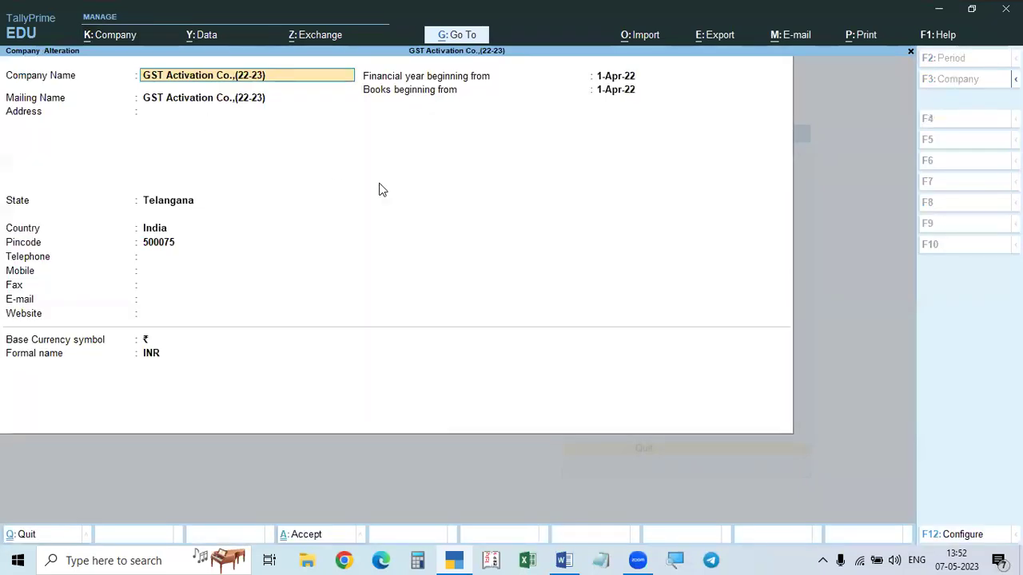
pyautogui.hotkey('alt', 'd')
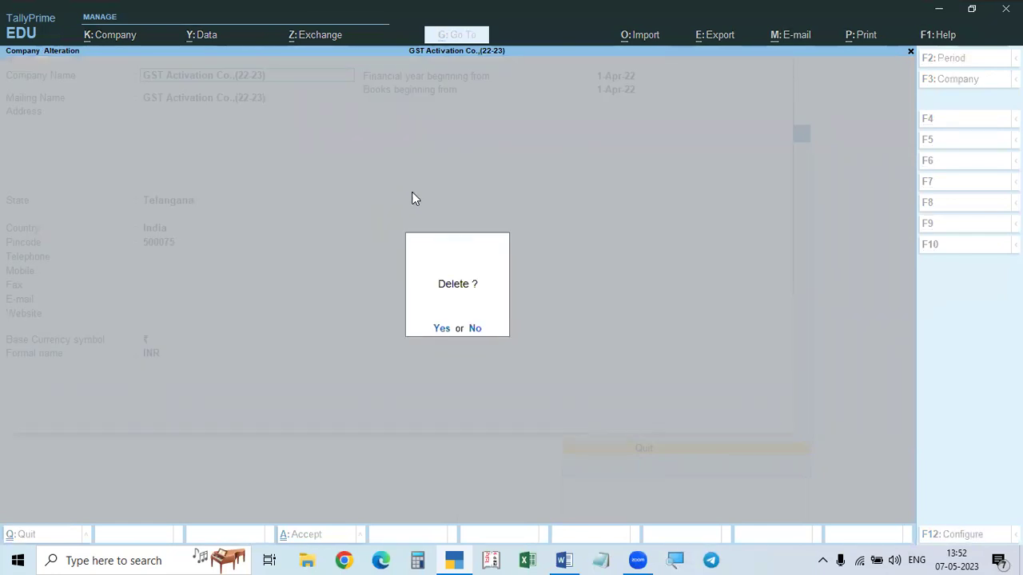
pyautogui.click(475, 331)
pyautogui.press('Escape')
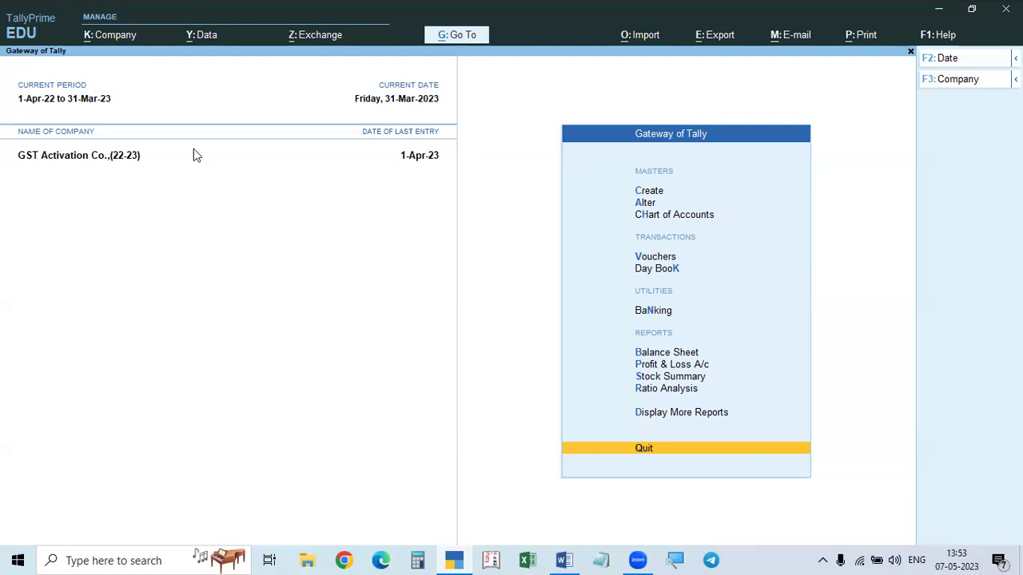
# Delete the company GST Activation Co.,(22-23), confirm the deletion and decline the company backup.
pyautogui.click(110, 35)
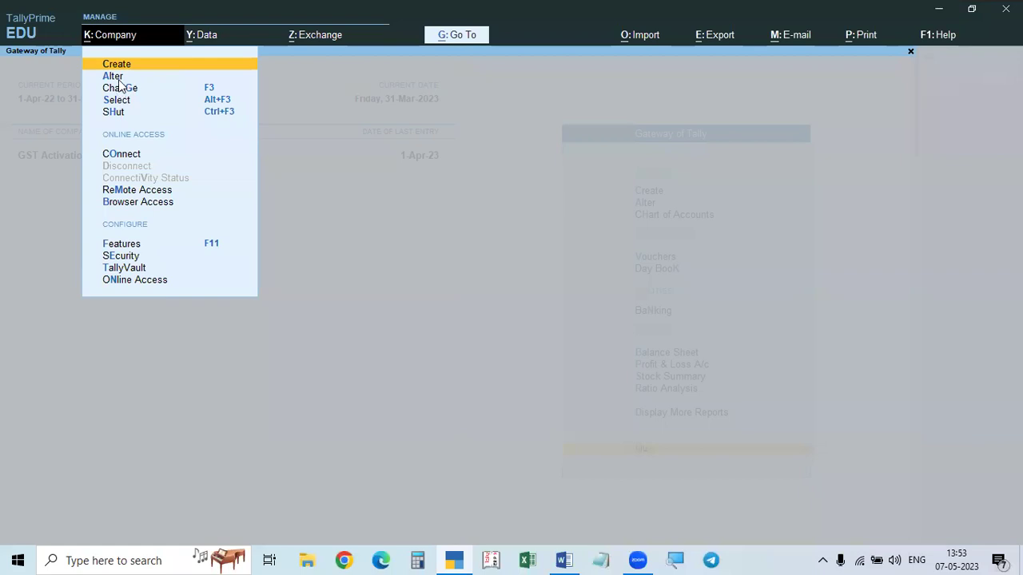
pyautogui.click(120, 79)
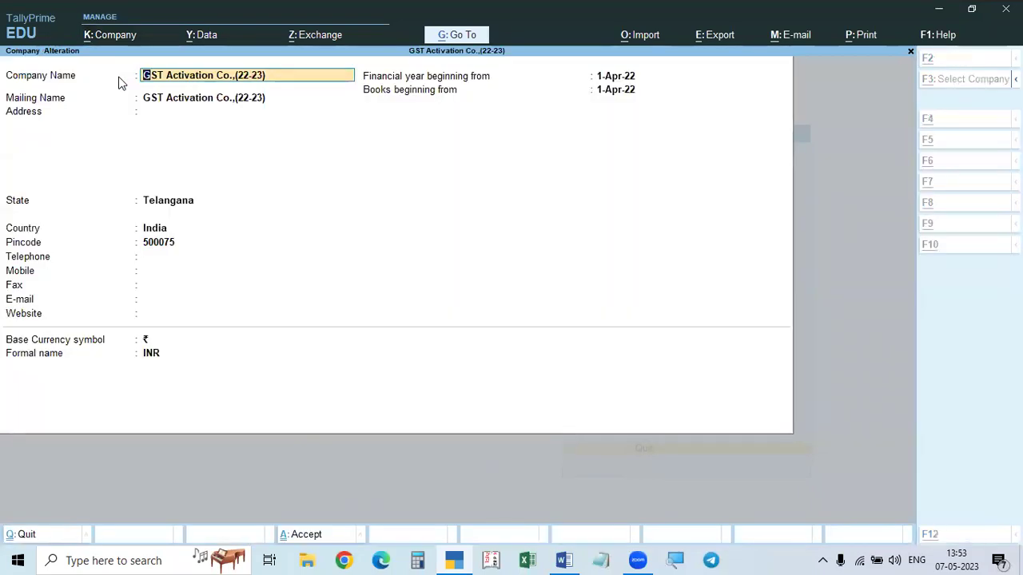
pyautogui.hotkey('alt', 'd')
pyautogui.press('y')
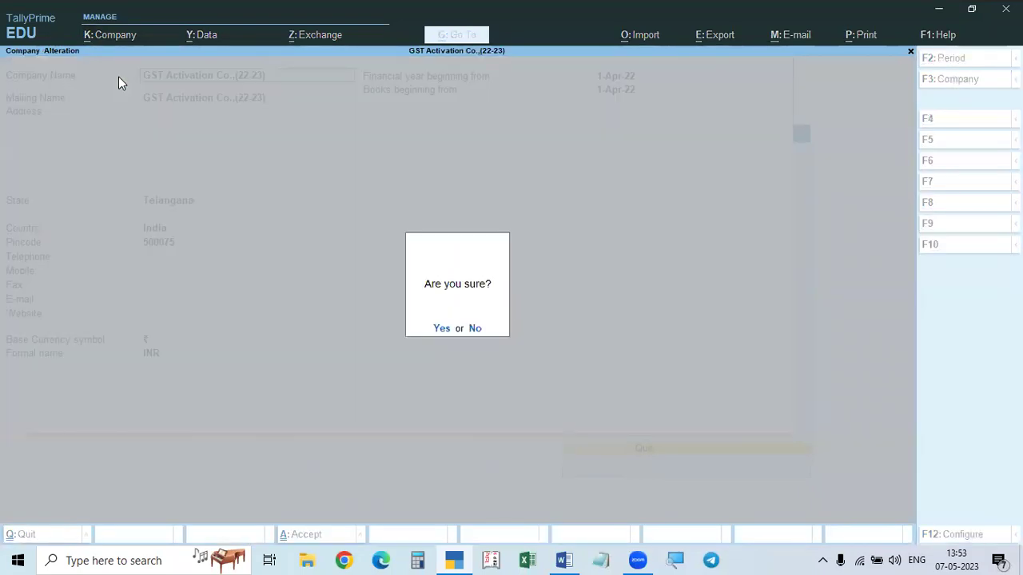
pyautogui.press('y')
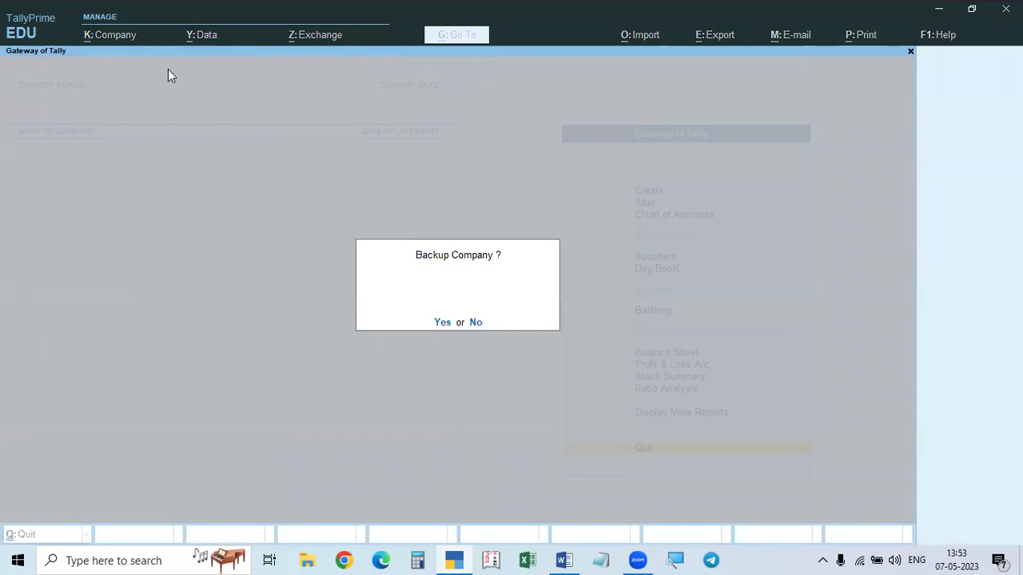
pyautogui.click(477, 324)
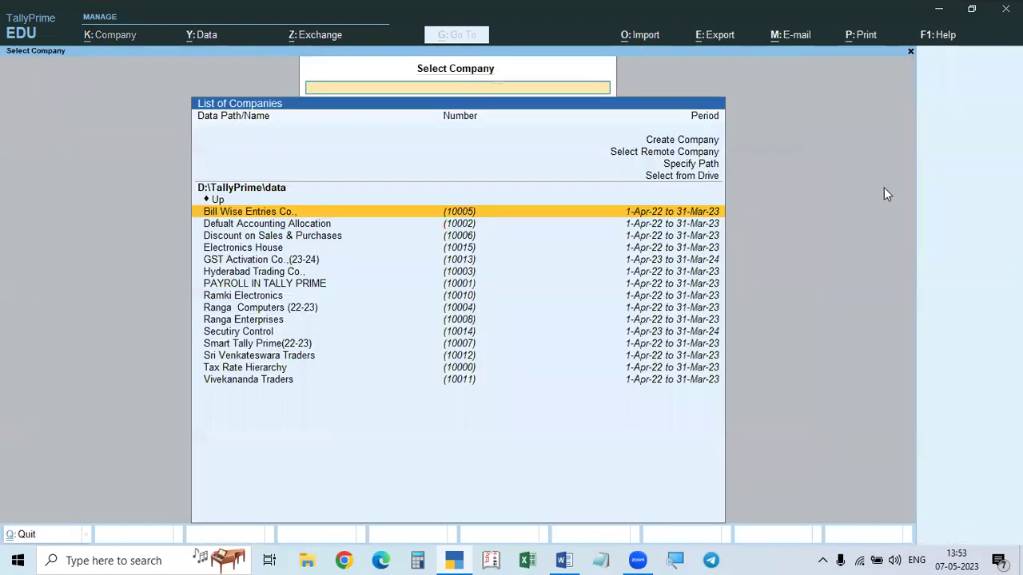
# Examine the company list around Electronics House and GST Activation Co.,(23-24) for the deleted company, declining to quit TallyPrime.
pyautogui.press('Down')
pyautogui.press('Down')
pyautogui.press('Down')
pyautogui.press('Down')
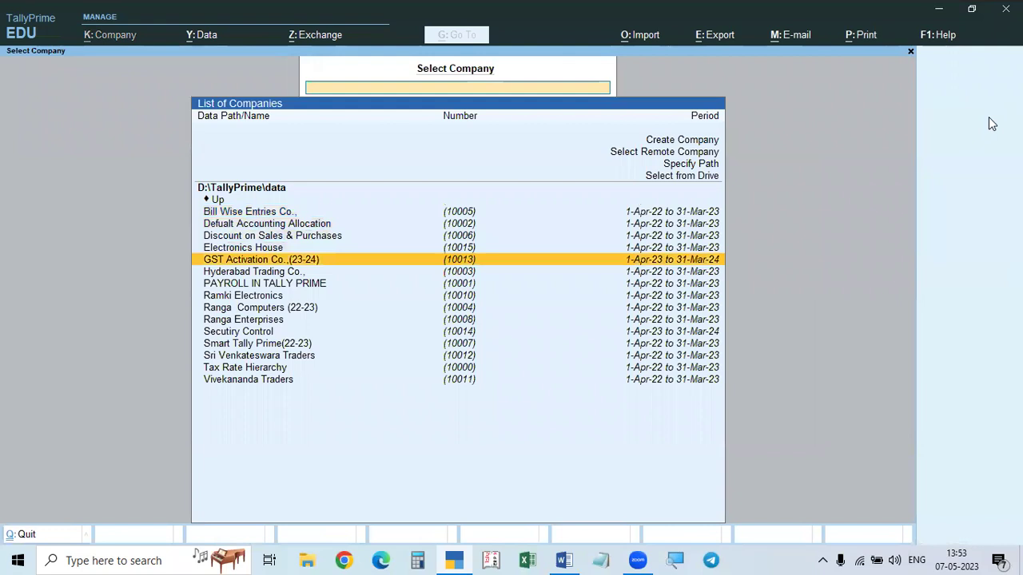
pyautogui.press('Up')
pyautogui.press('Down')
pyautogui.press('Up')
pyautogui.press('Down')
pyautogui.press('Up')
pyautogui.press('Down')
pyautogui.press('Up')
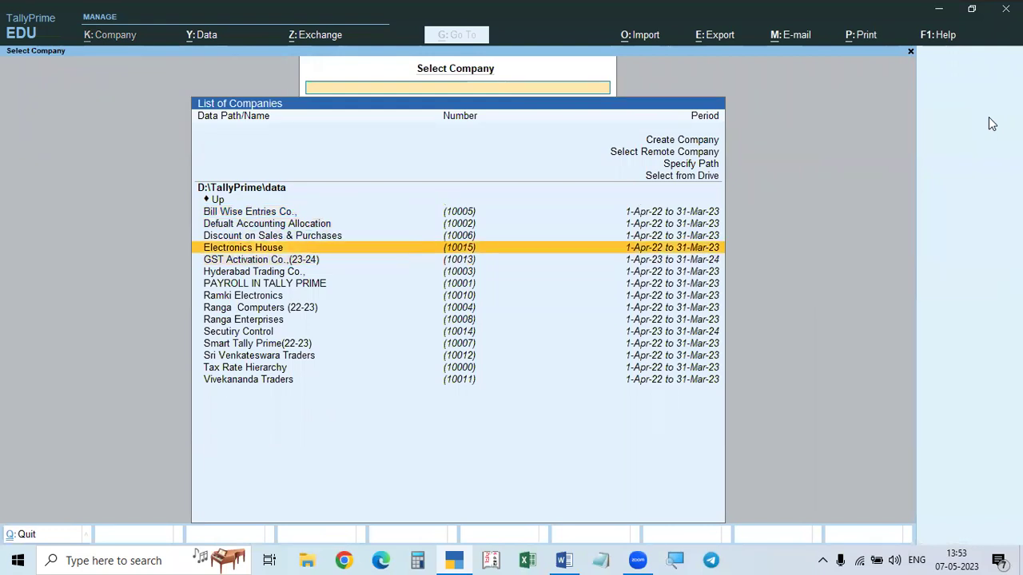
pyautogui.press('Down')
pyautogui.press('Up')
pyautogui.press('Down')
pyautogui.press('Up')
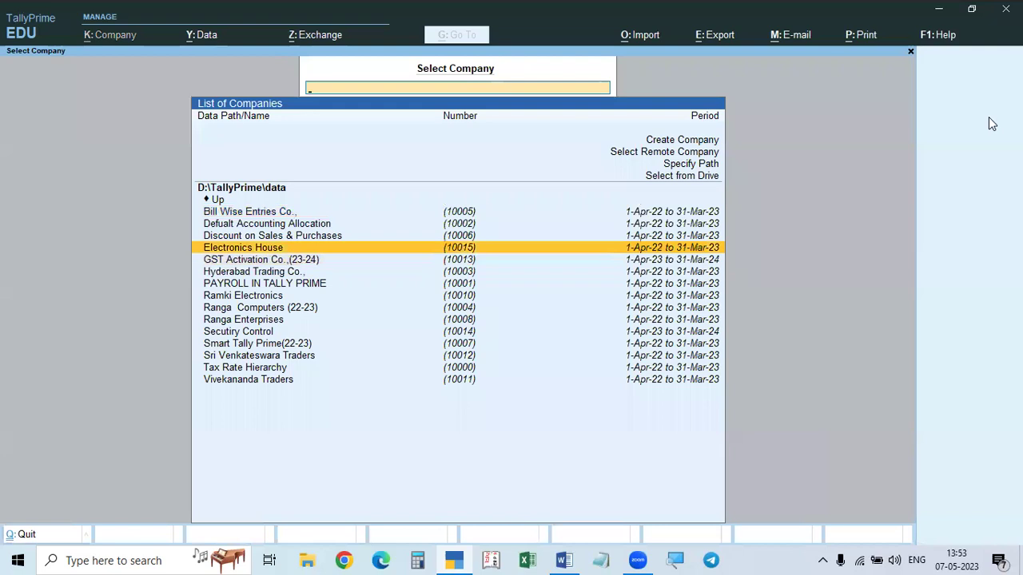
pyautogui.press('Escape')
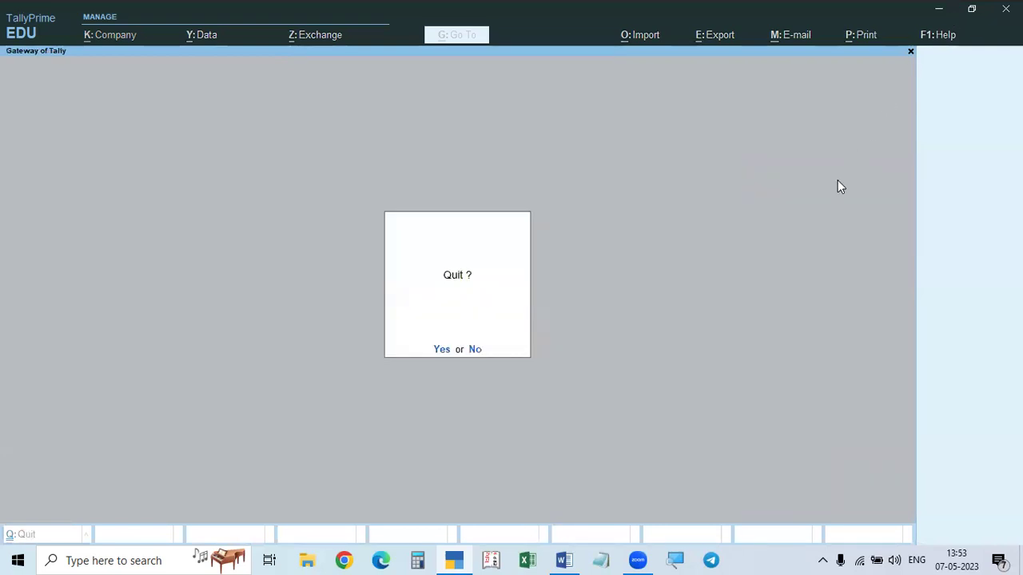
pyautogui.press('n')
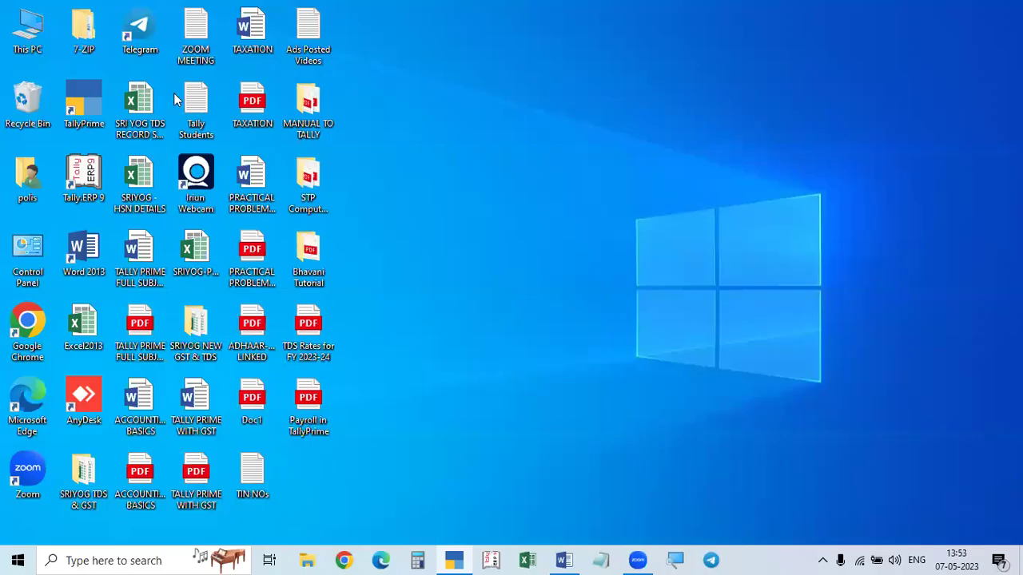
# Inspect the Tallybackup7.5.23 folder on Local Disk (F:) for the deleted company's backup file and switch back to TallyPrime.
pyautogui.doubleClick(32, 37)
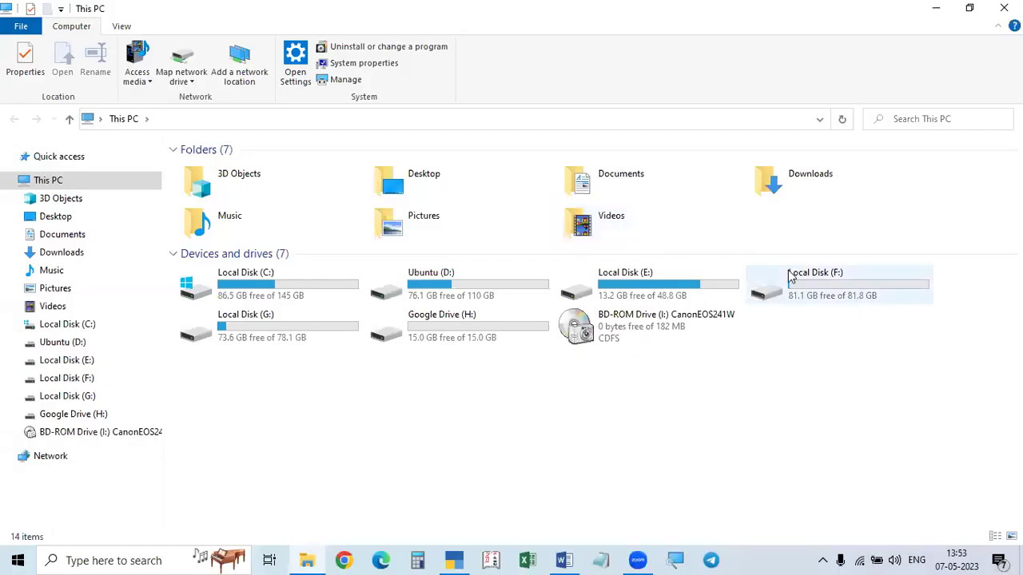
pyautogui.click(799, 286)
pyautogui.doubleClick(800, 286)
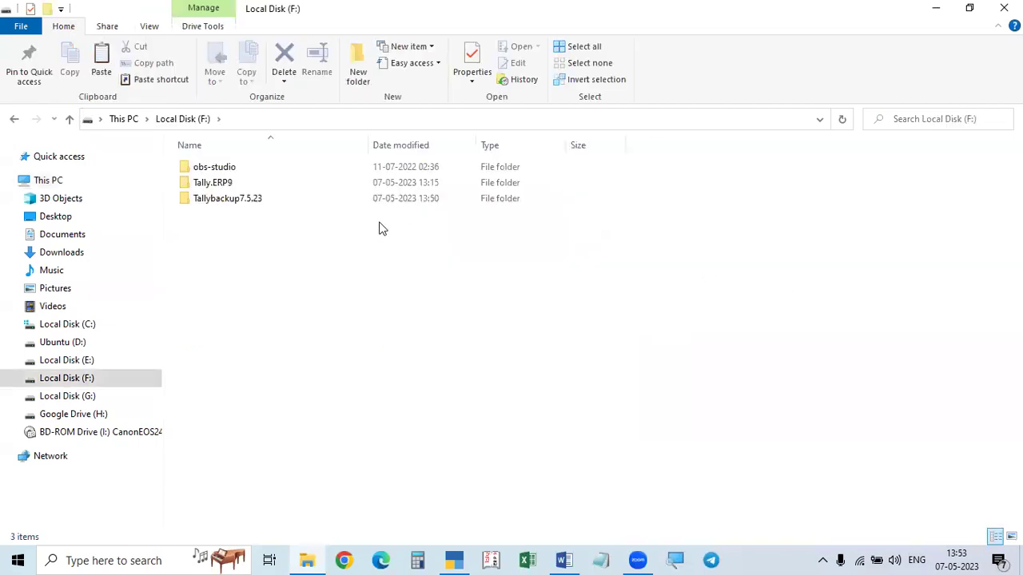
pyautogui.doubleClick(245, 201)
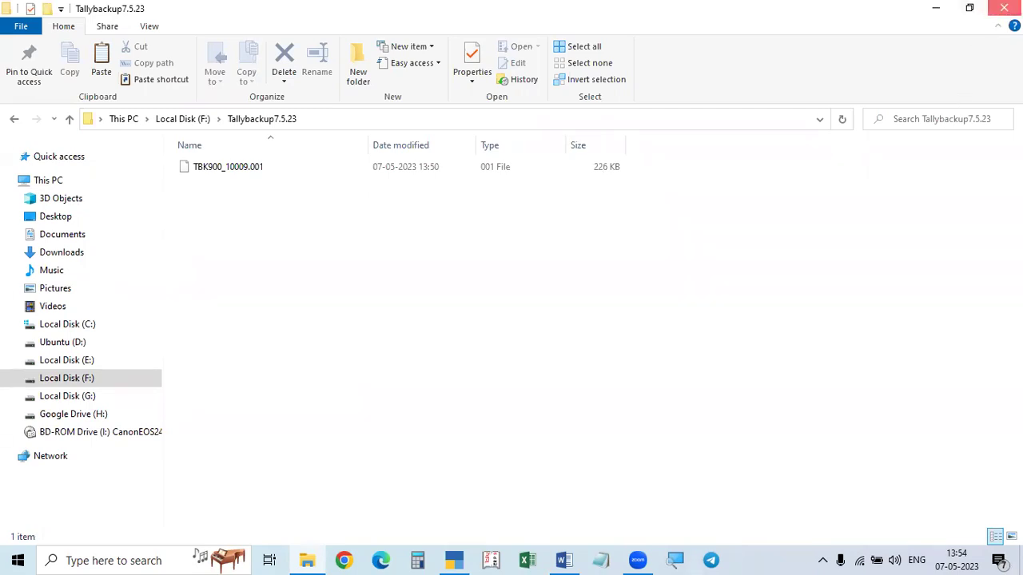
pyautogui.click(294, 559)
pyautogui.click(454, 560)
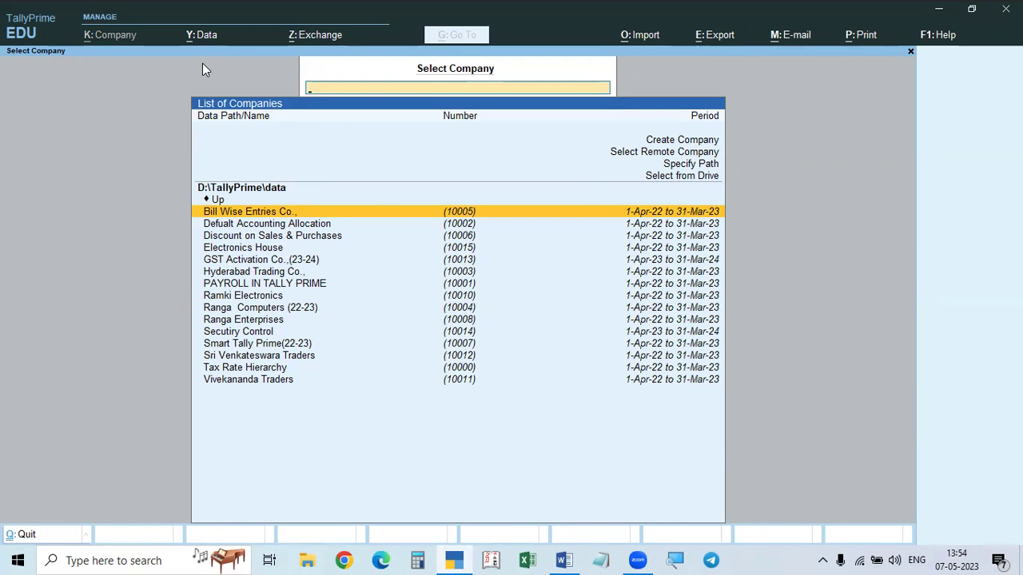
# Start a company data restore and set the restore destination path to F:\Tallybackup7.5.23.
pyautogui.hotkey('alt', 'y')
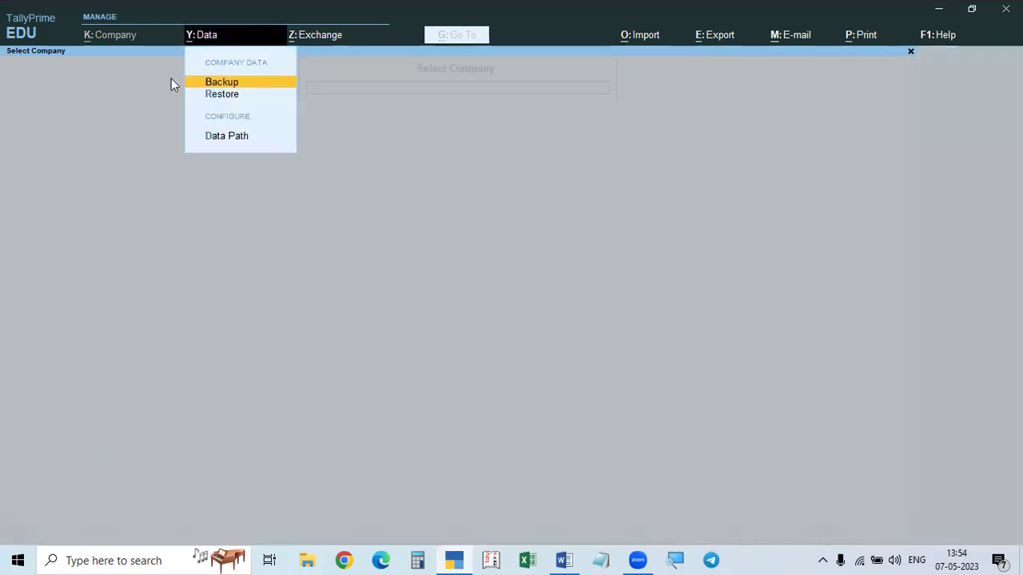
pyautogui.click(222, 94)
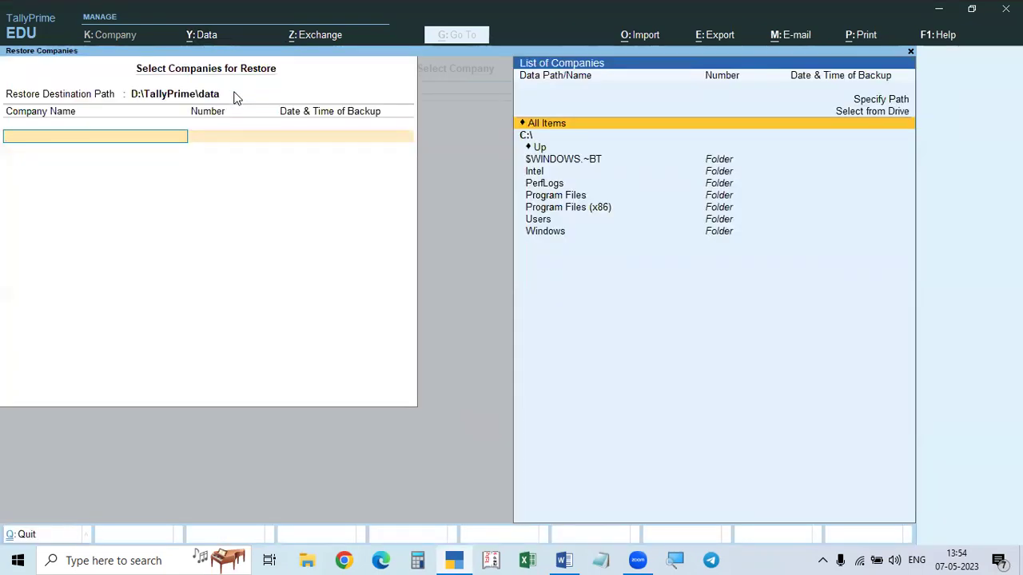
pyautogui.click(236, 97)
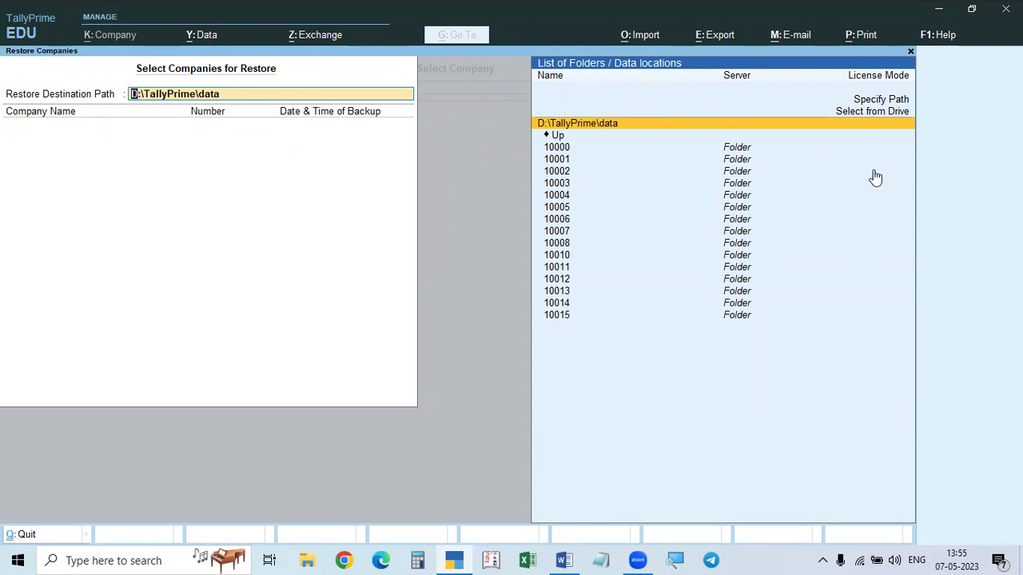
pyautogui.click(883, 116)
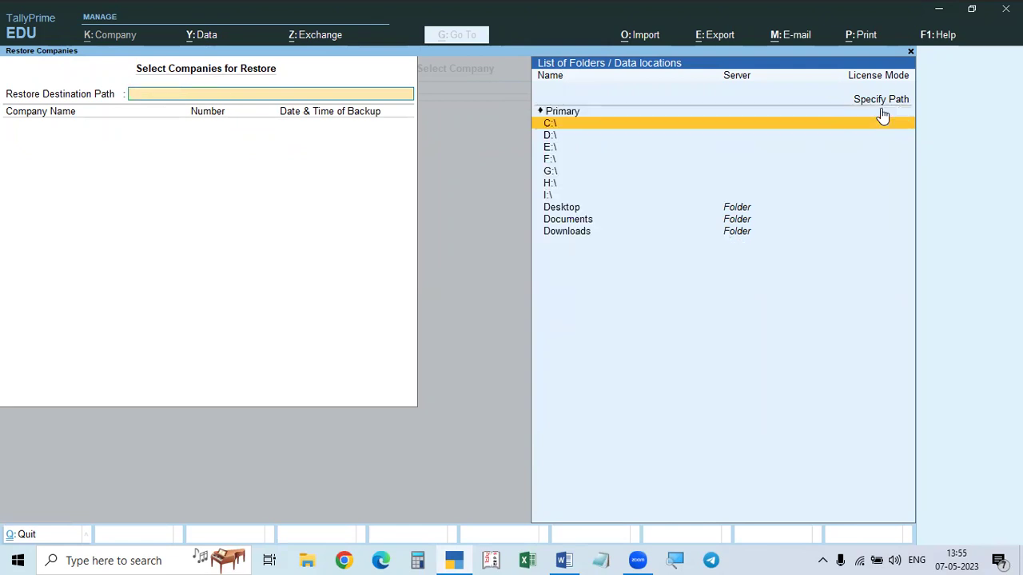
pyautogui.click(550, 165)
pyautogui.click(550, 164)
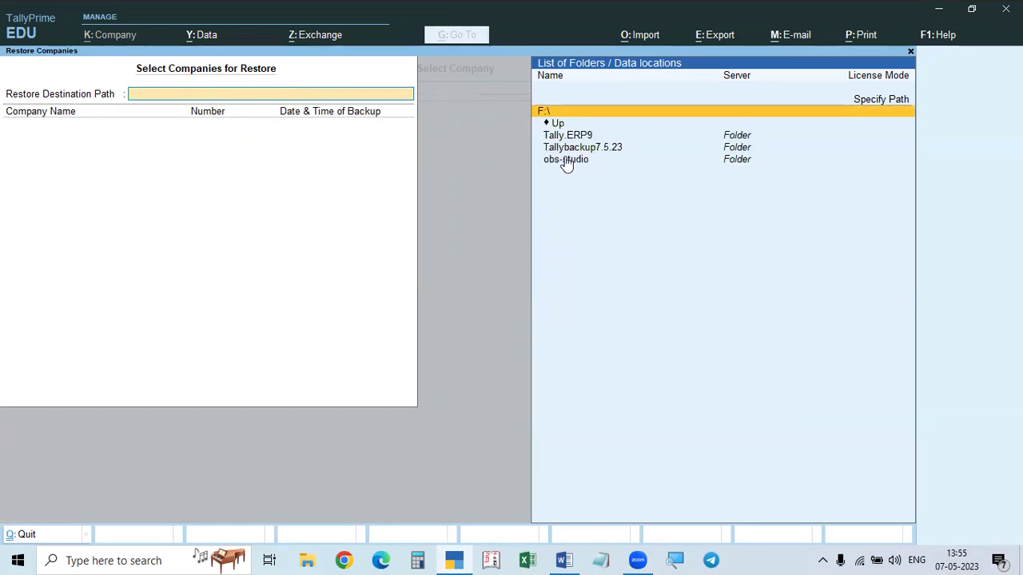
pyautogui.click(617, 153)
pyautogui.click(617, 153)
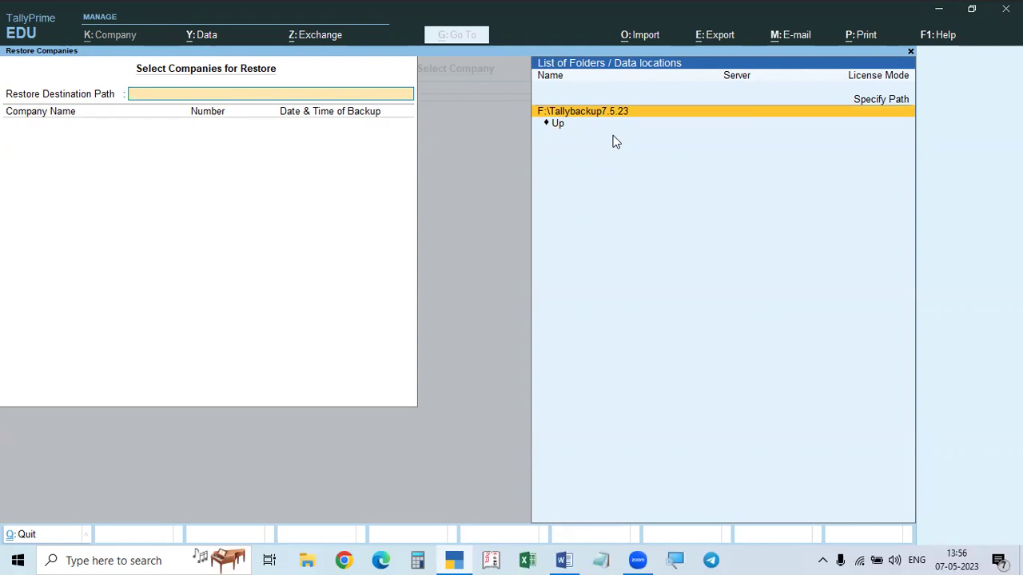
pyautogui.press('Return')
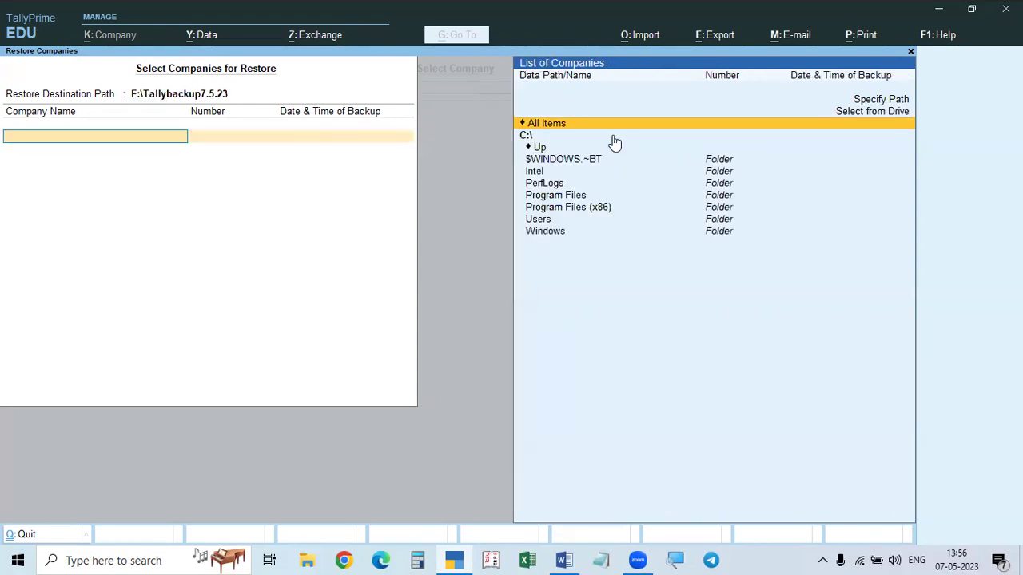
# Add GST Activation Co.,(22-23) from the Tallybackup7.5.23 folder on drive F: to the companies for restore.
pyautogui.click(876, 113)
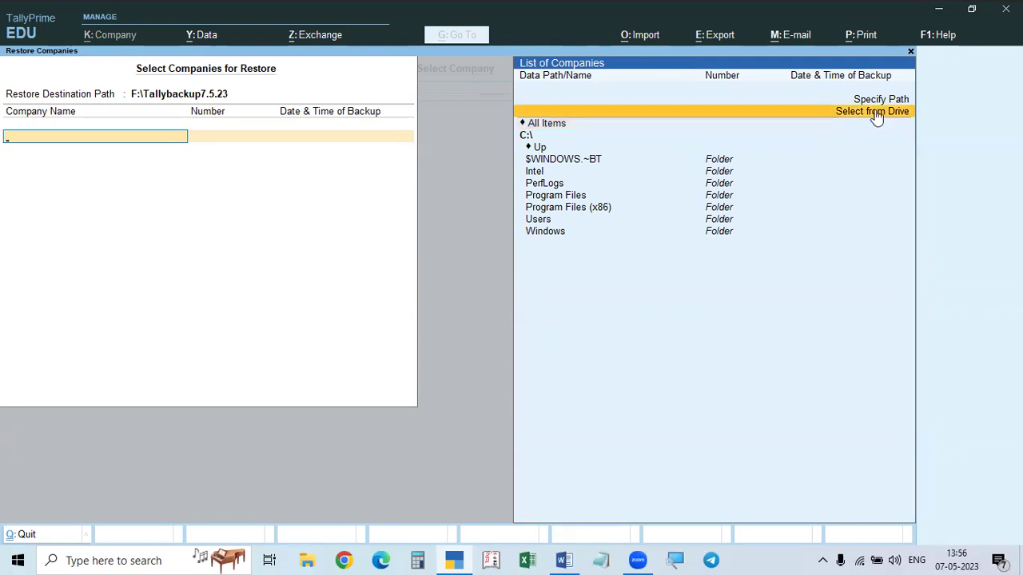
pyautogui.click(877, 116)
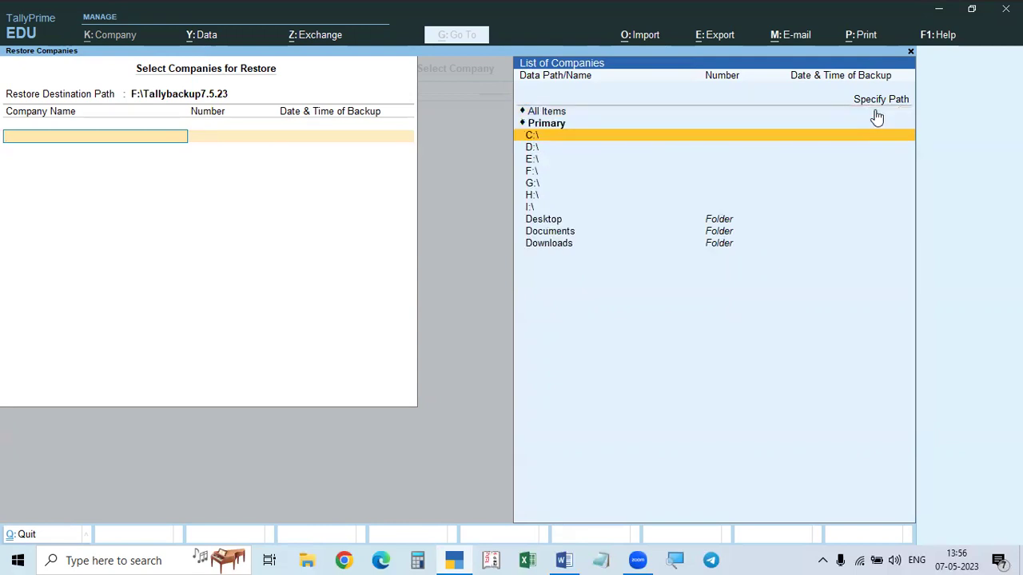
pyautogui.click(530, 176)
pyautogui.click(531, 174)
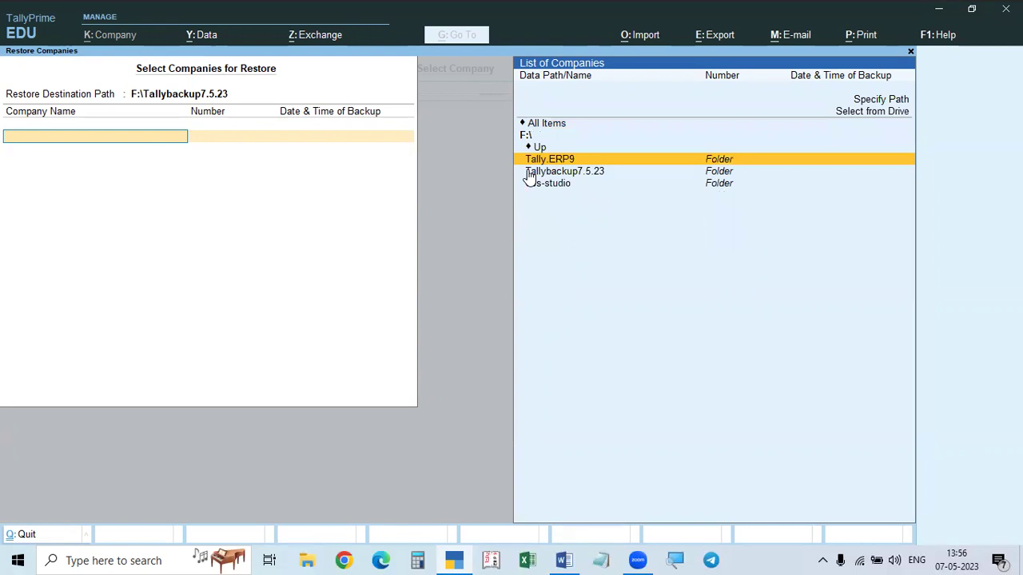
pyautogui.click(529, 174)
pyautogui.click(529, 174)
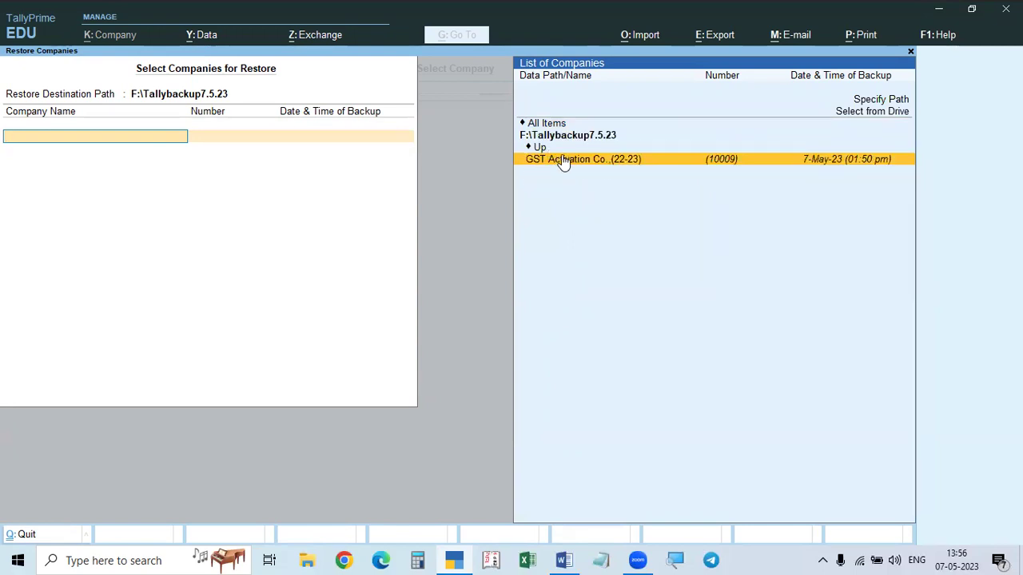
pyautogui.click(564, 160)
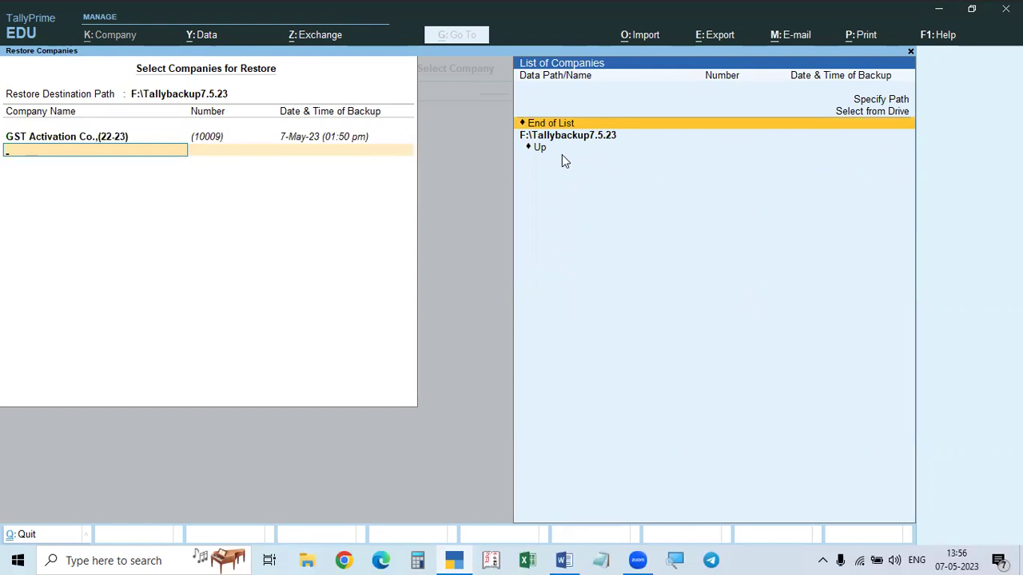
# Abandon the restore into F:\Tallybackup7.5.23 and start a new company data restore with D:\TallyPrime\data as the destination.
pyautogui.press('Escape')
pyautogui.press('Escape')
pyautogui.press('n')
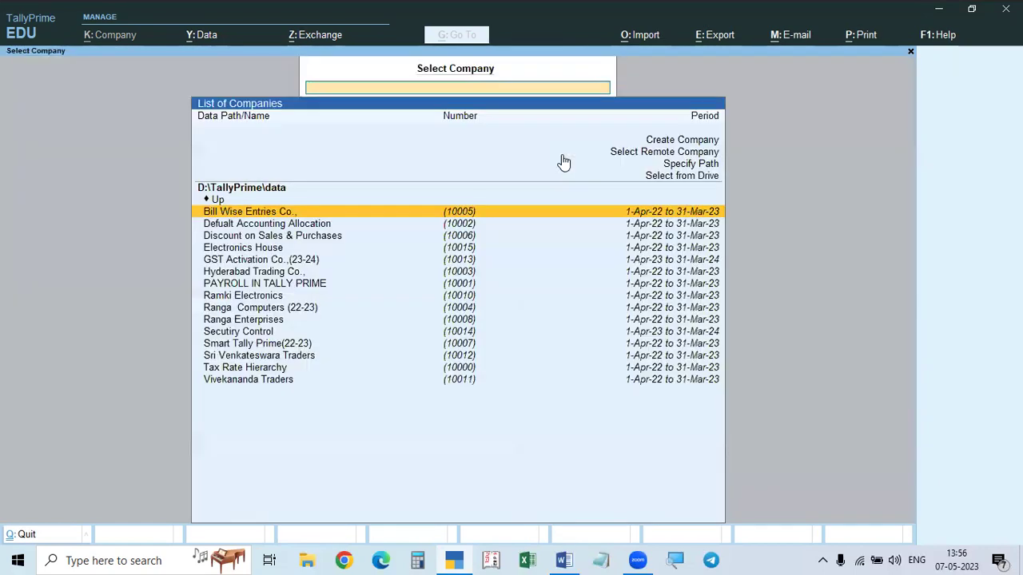
pyautogui.click(185, 40)
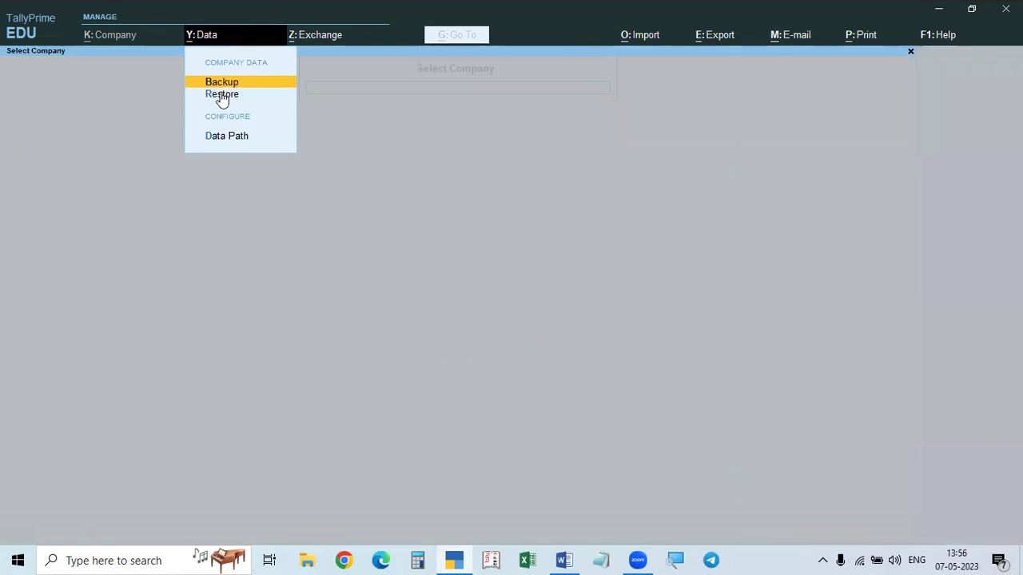
pyautogui.click(222, 96)
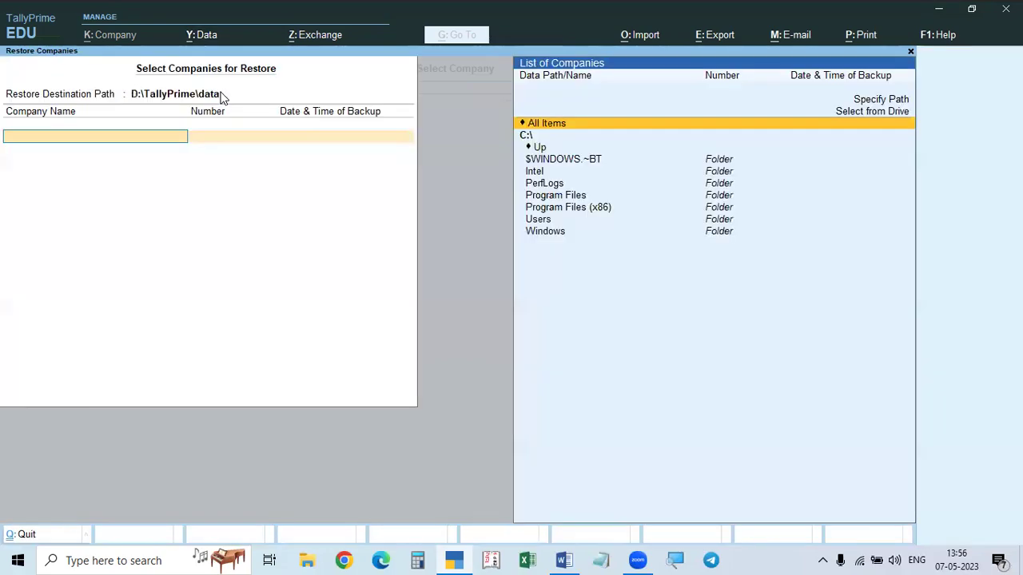
# Add GST Activation Co.,(22-23) from the Tallybackup7.5.23 folder on drive F: to this restore into D:\TallyPrime\data.
pyautogui.click(889, 116)
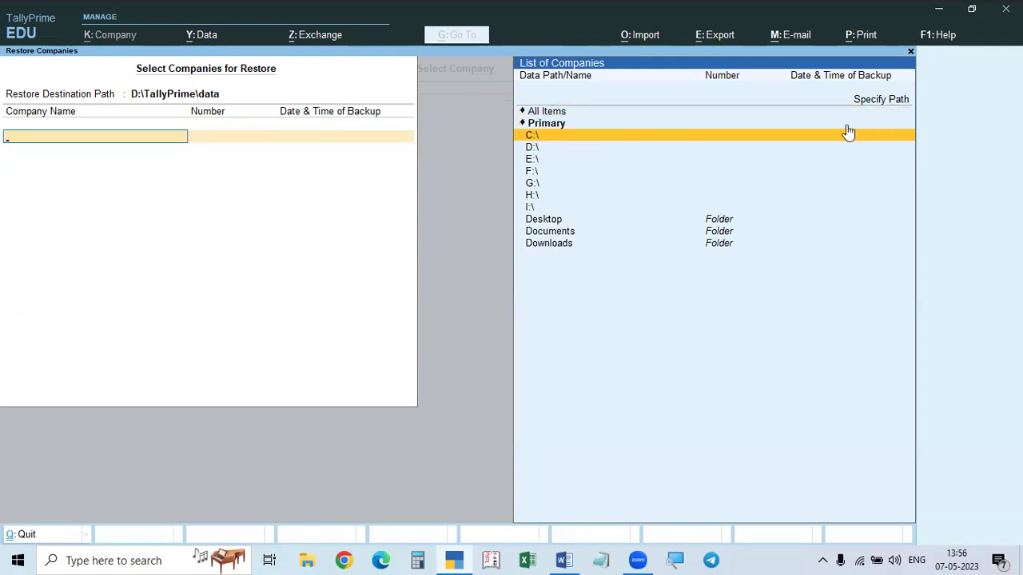
pyautogui.click(532, 171)
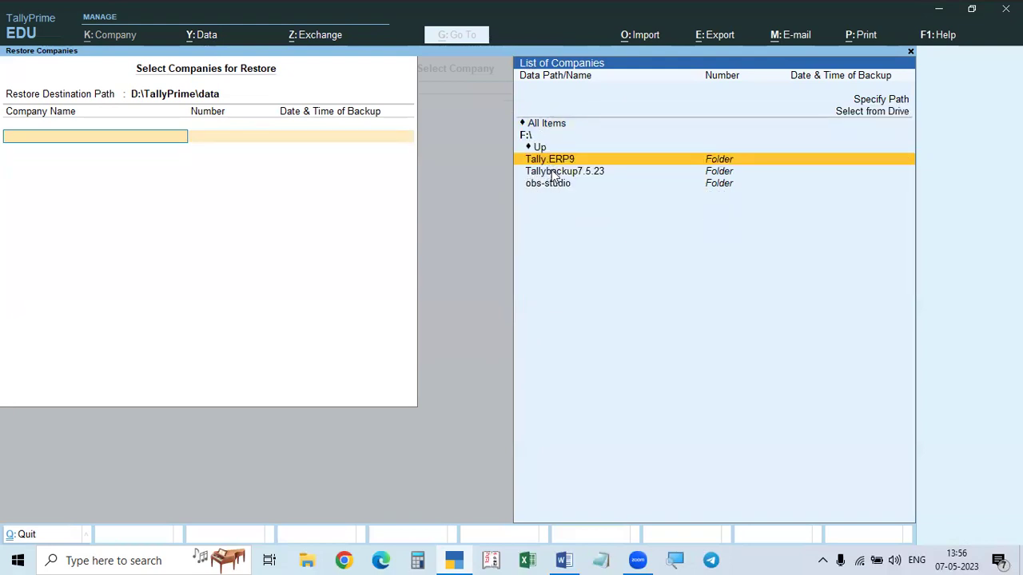
pyautogui.click(553, 172)
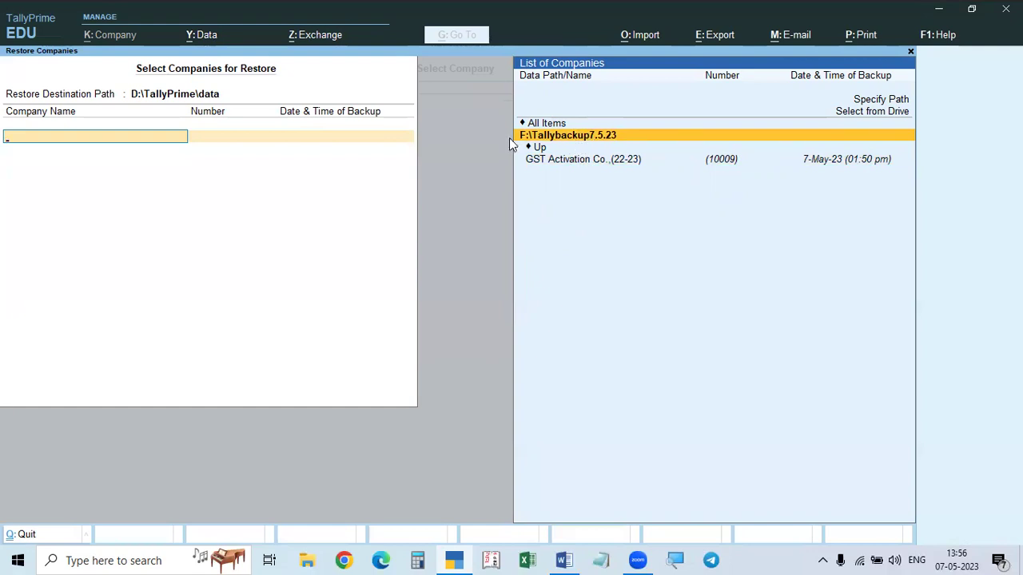
pyautogui.click(587, 159)
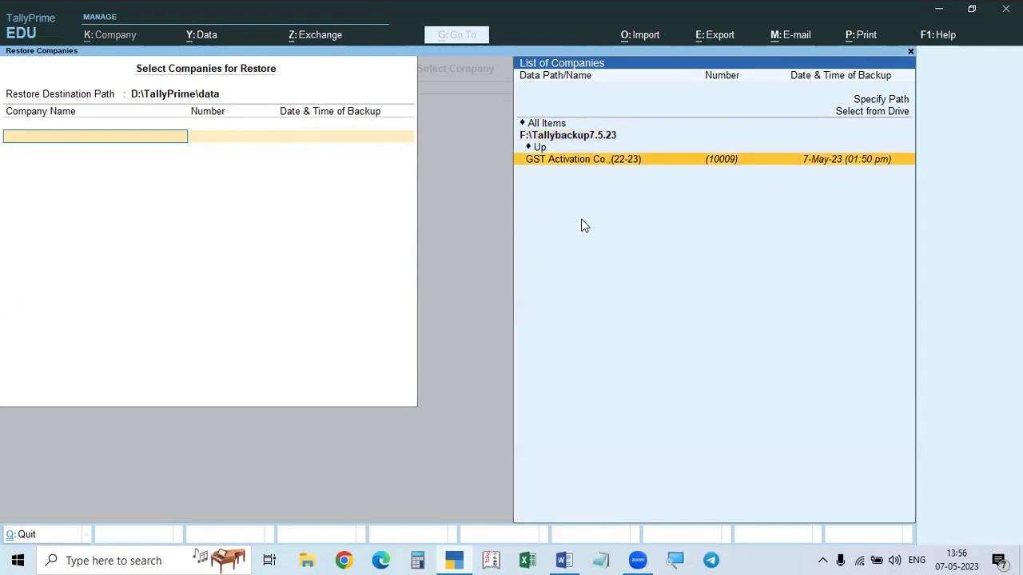
pyautogui.click(588, 161)
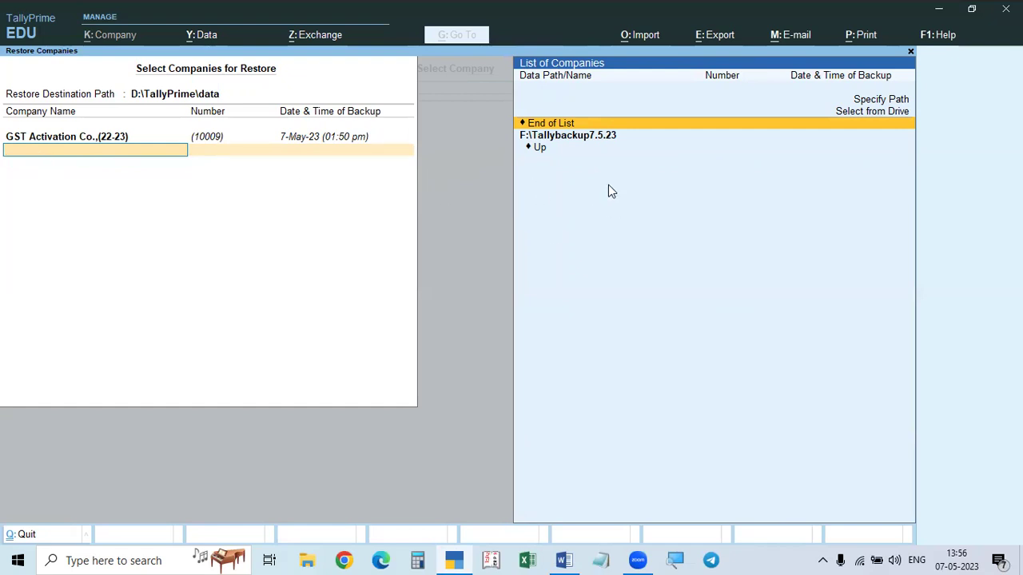
# End the company selection with only GST Activation Co.,(22-23) and accept the restore.
pyautogui.press('Return')
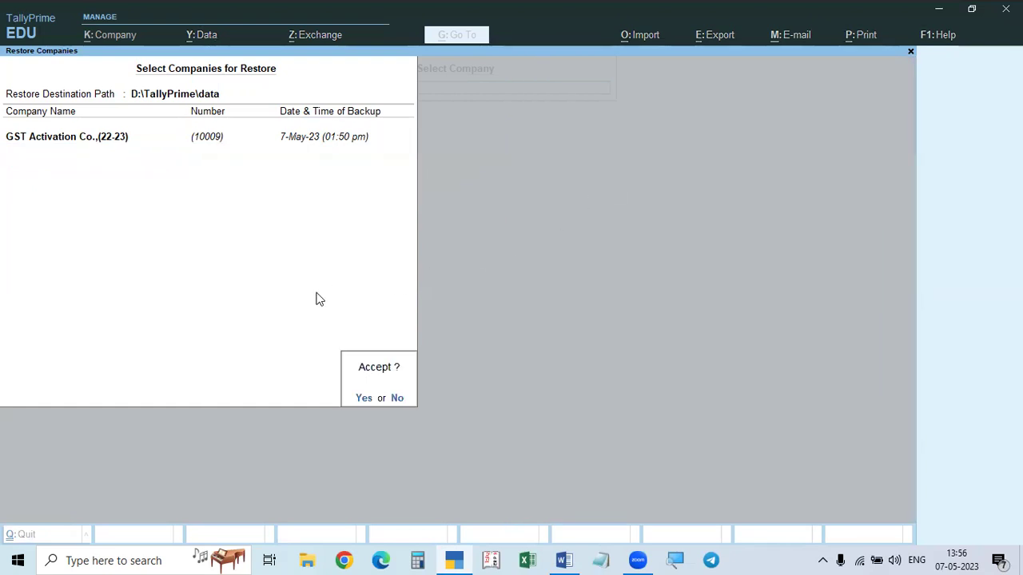
pyautogui.press('Escape')
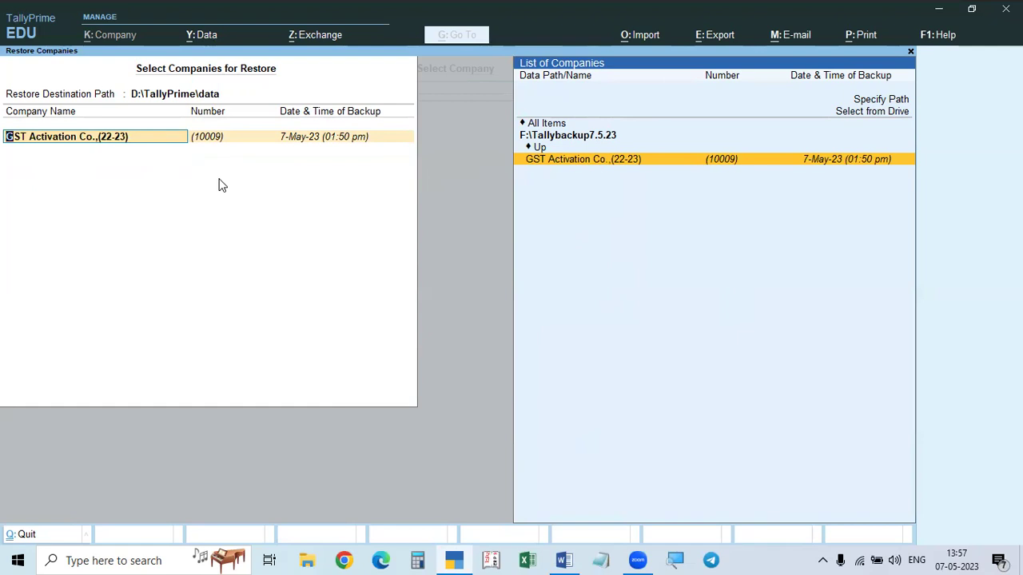
pyautogui.press('Return')
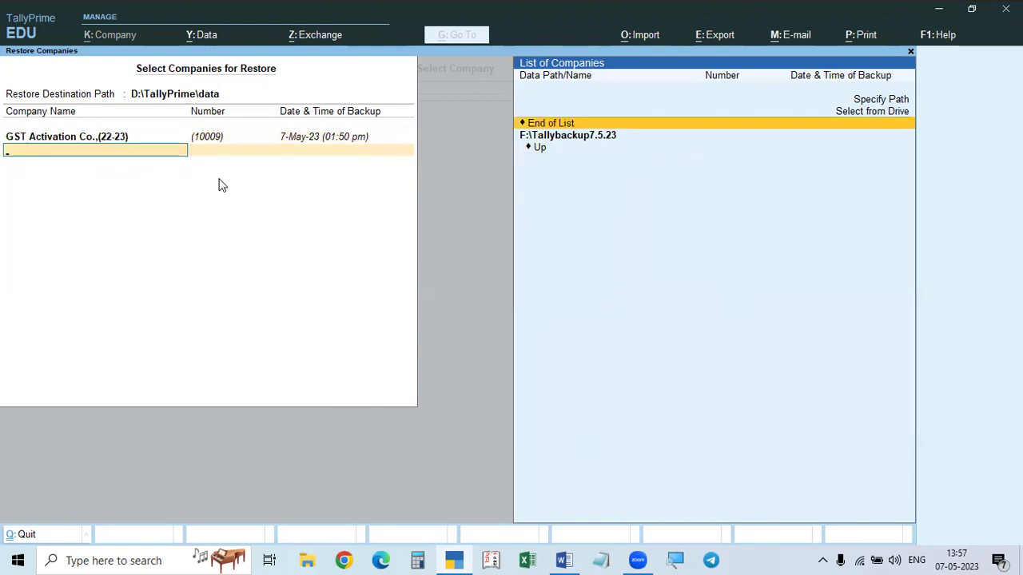
pyautogui.press('Return')
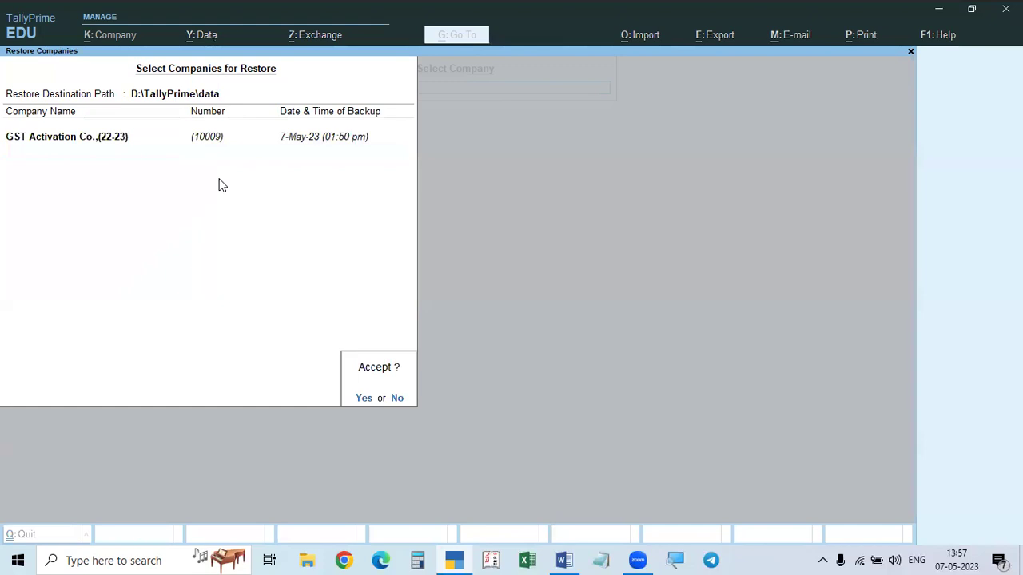
pyautogui.press('Return')
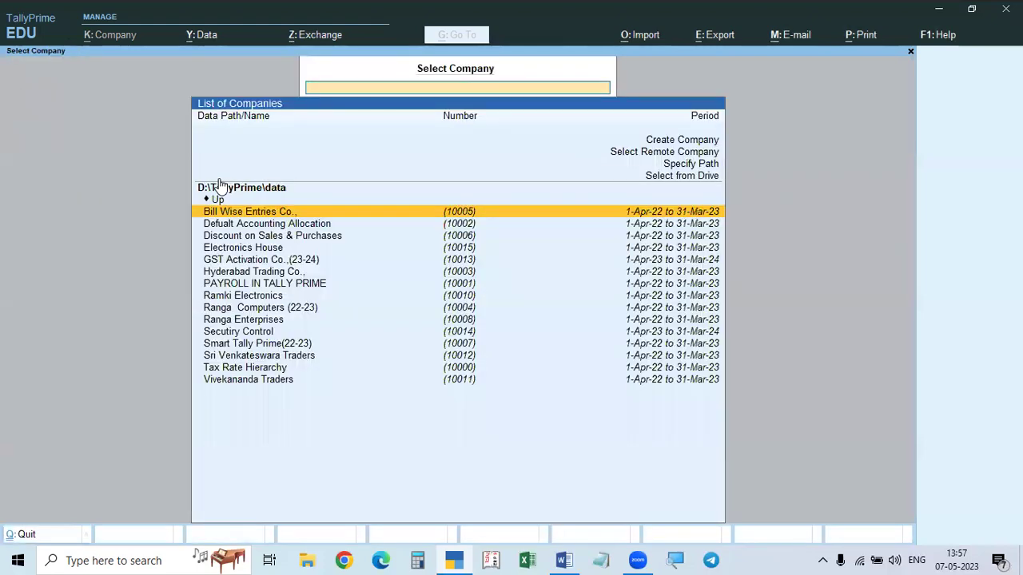
# Quit TallyPrime and relaunch it to reload the company list.
pyautogui.press('Escape')
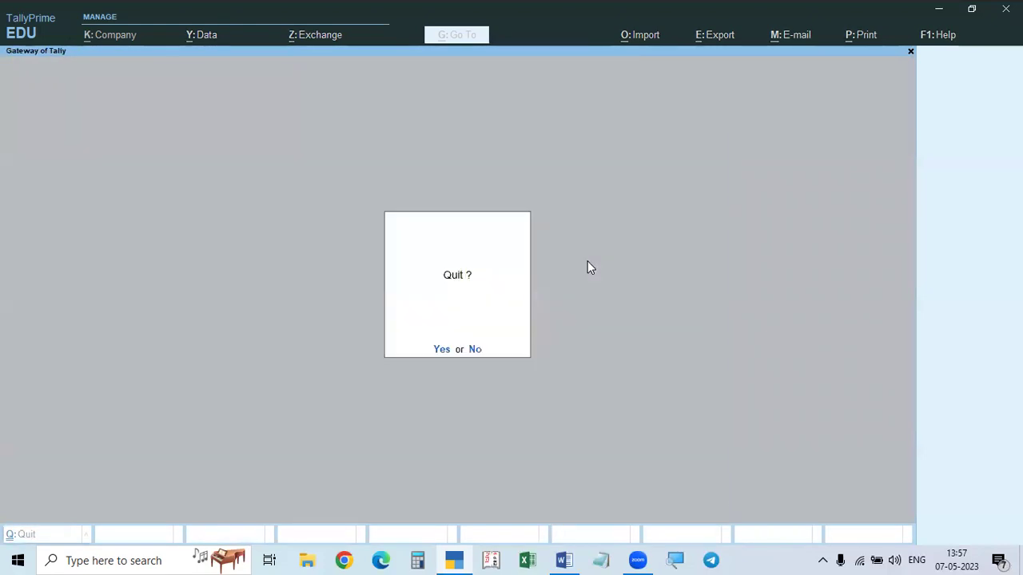
pyautogui.press('Return')
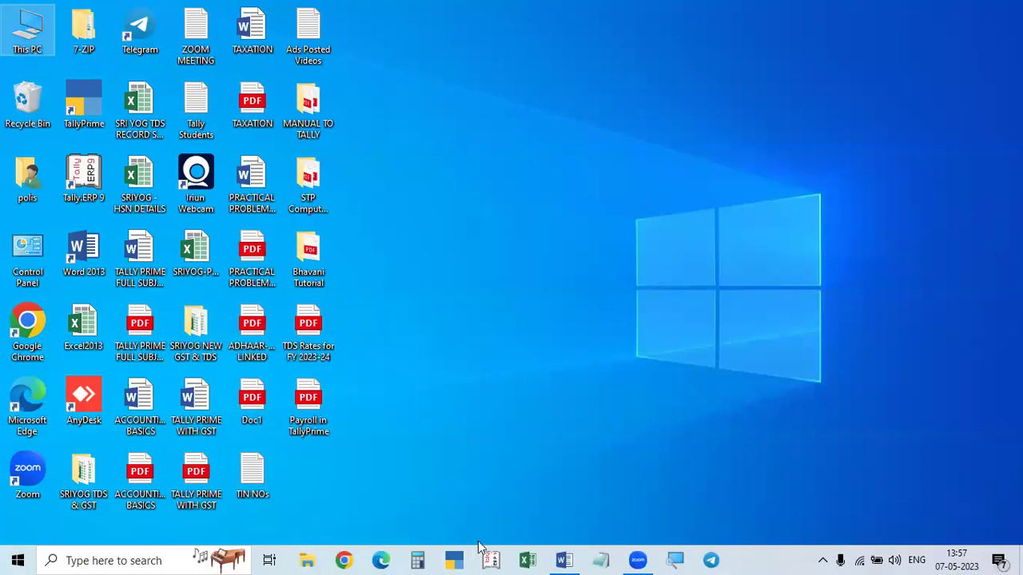
pyautogui.click(456, 561)
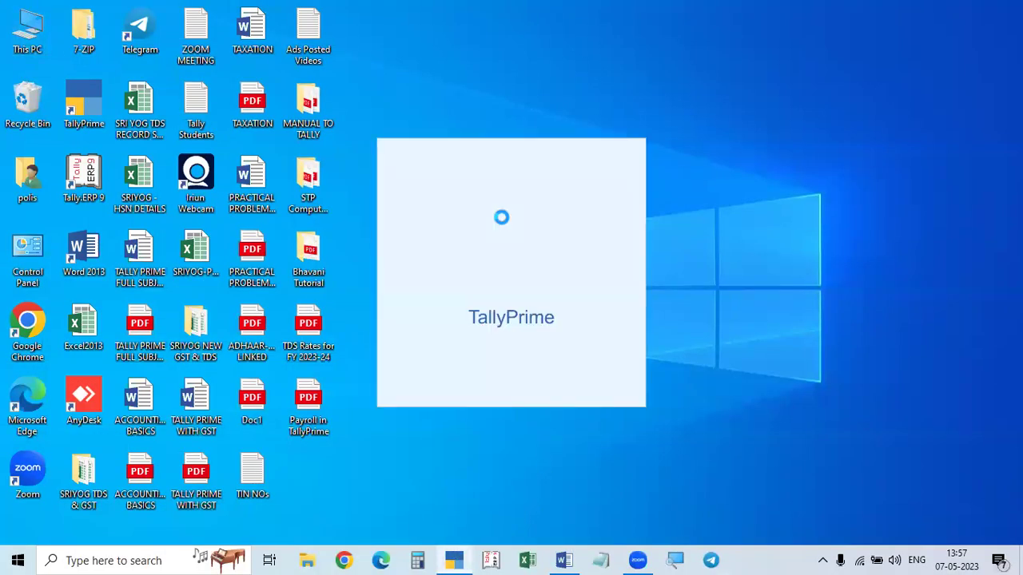
# Check the TallyPrime data folder on Ubuntu (D:) in File Explorer for company folder 10009, closing the window when done.
pyautogui.click(32, 44)
pyautogui.doubleClick(30, 32)
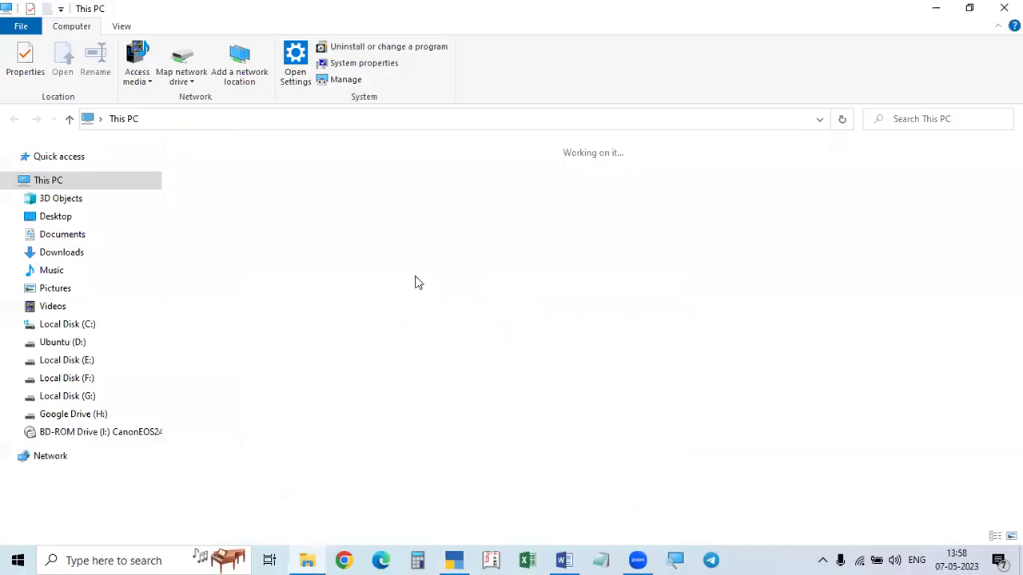
pyautogui.doubleClick(452, 292)
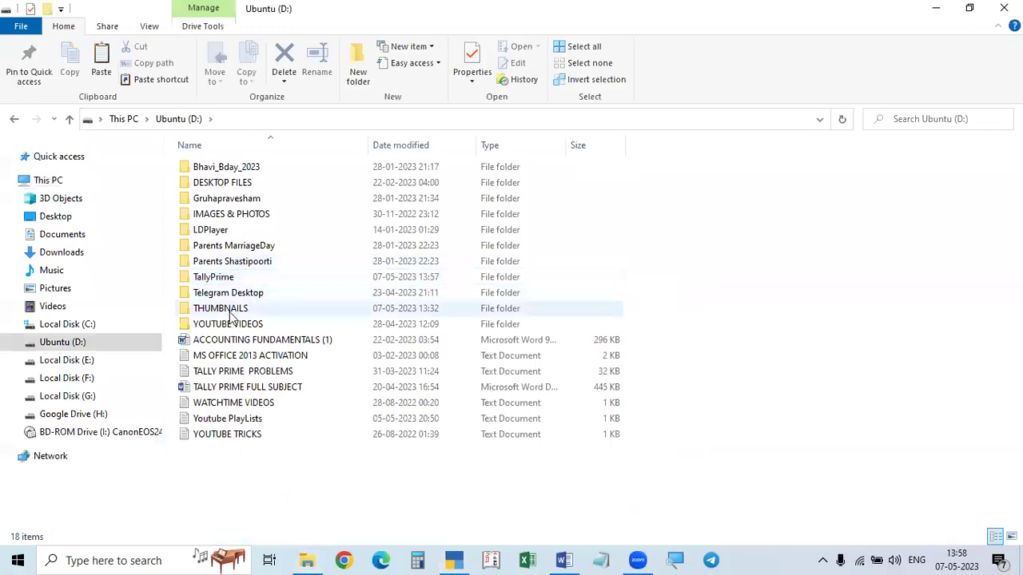
pyautogui.doubleClick(209, 277)
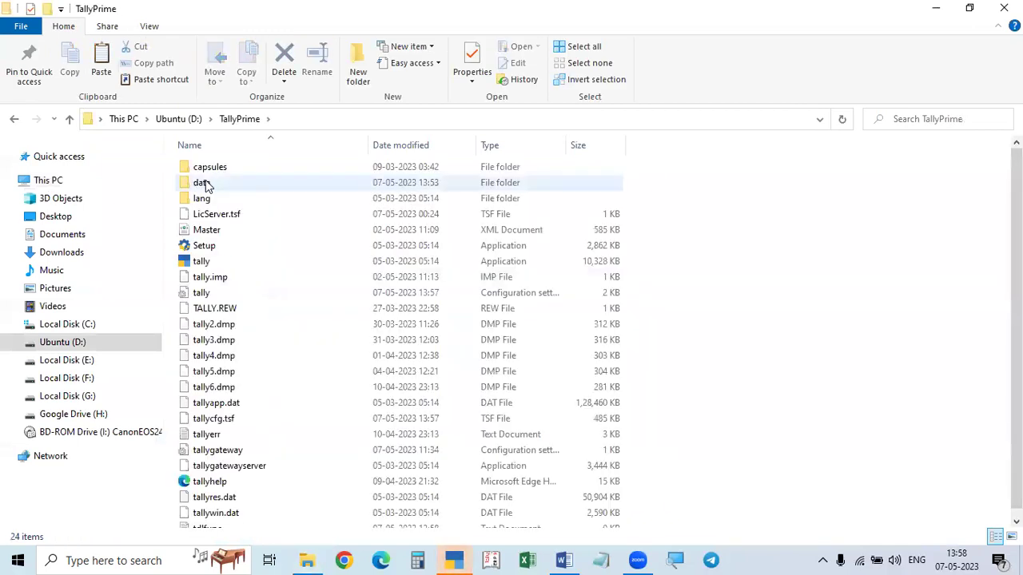
pyautogui.doubleClick(205, 183)
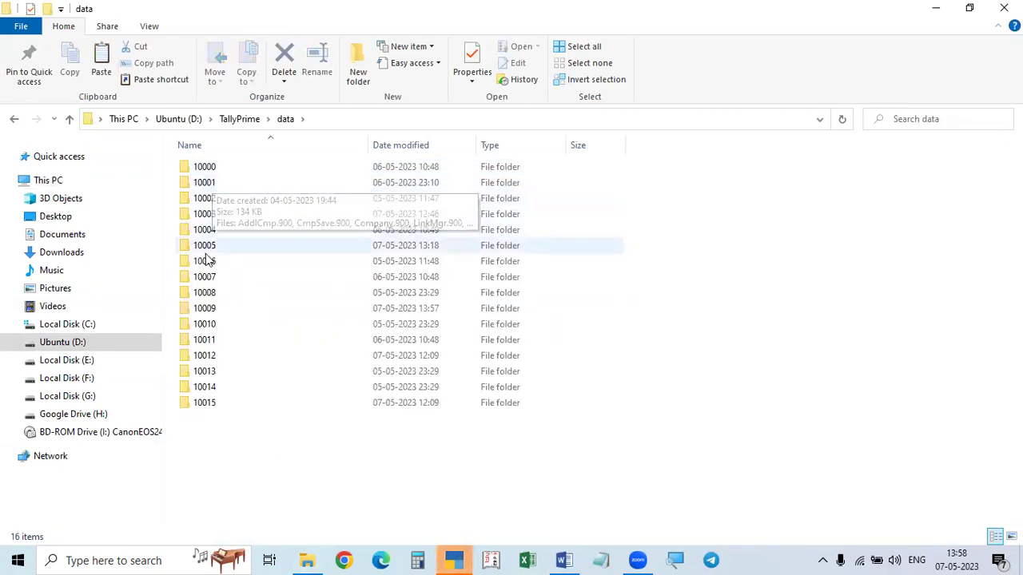
pyautogui.click(203, 313)
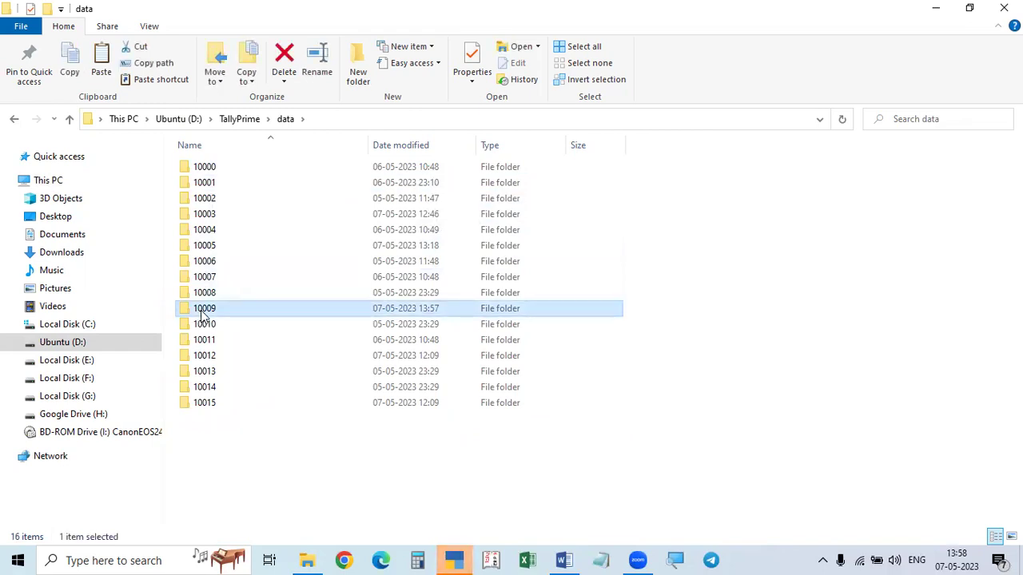
pyautogui.click(1003, 7)
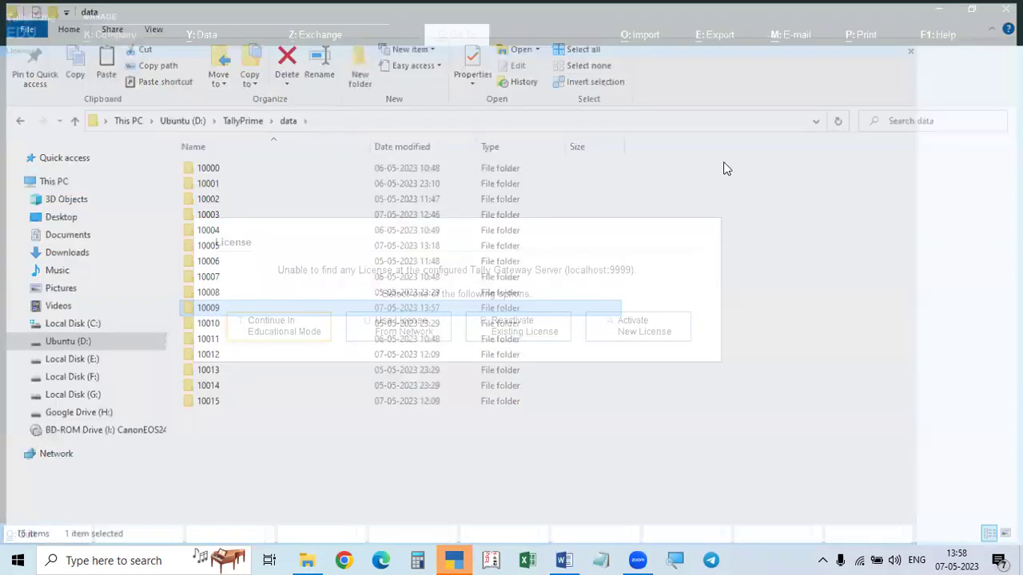
# Continue TallyPrime in Educational Mode and open the restored company GST Activation Co.,(22-23).
pyautogui.click(311, 338)
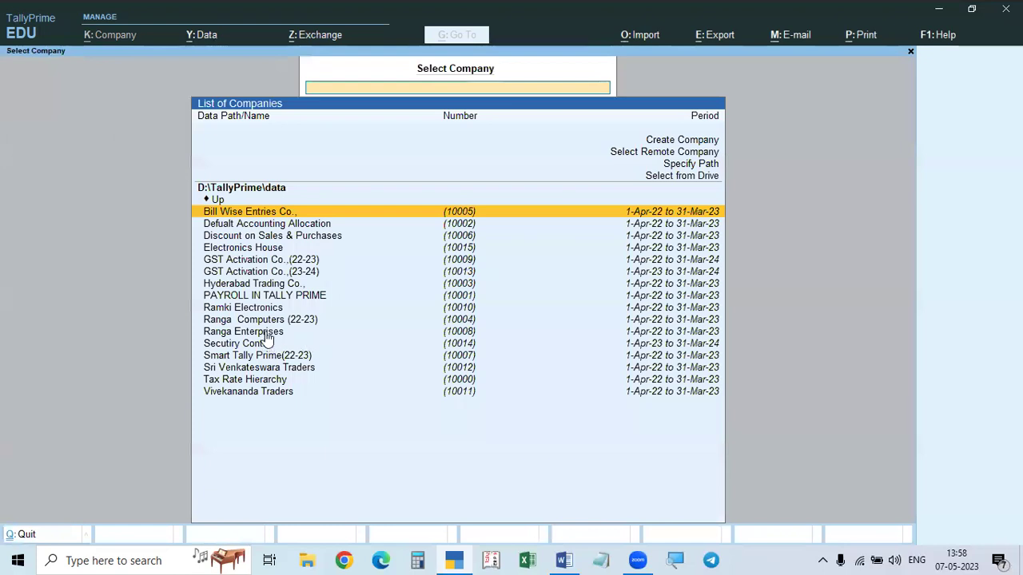
pyautogui.click(308, 261)
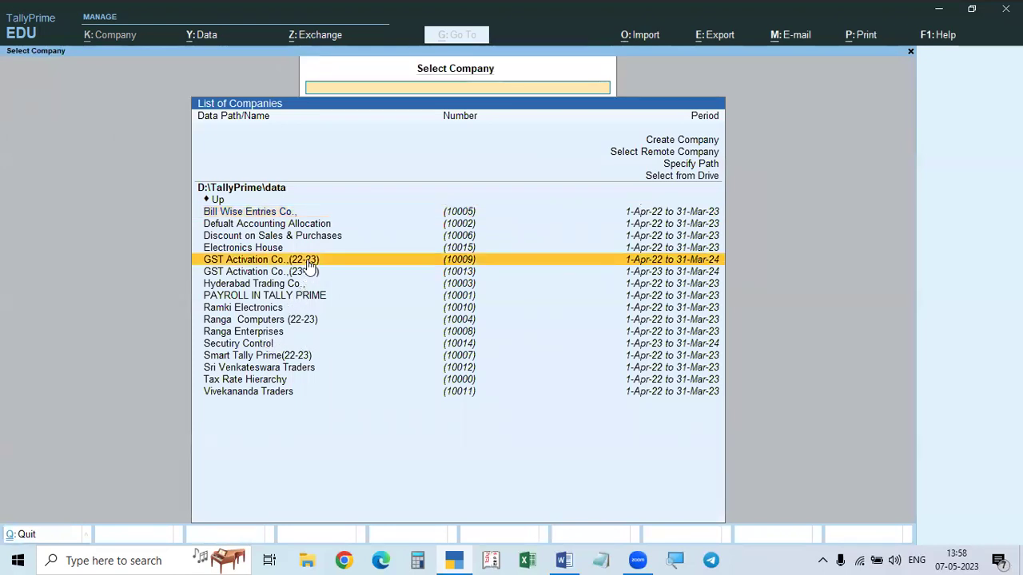
pyautogui.click(226, 262)
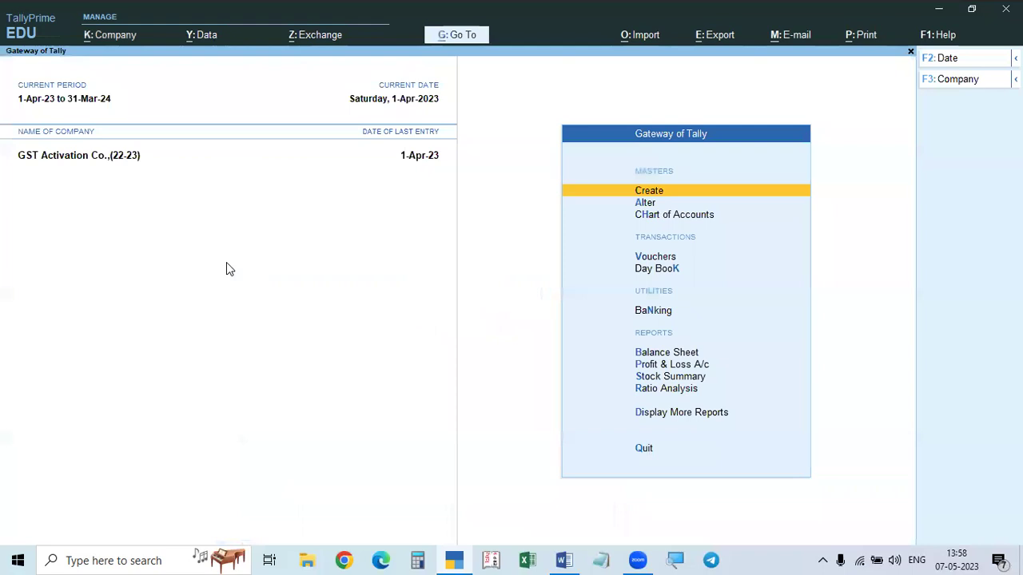
# Examine the Balance Sheet and Day Book of GST Activation Co.,(22-23), leaving the Day Book period unchanged.
pyautogui.press('b')
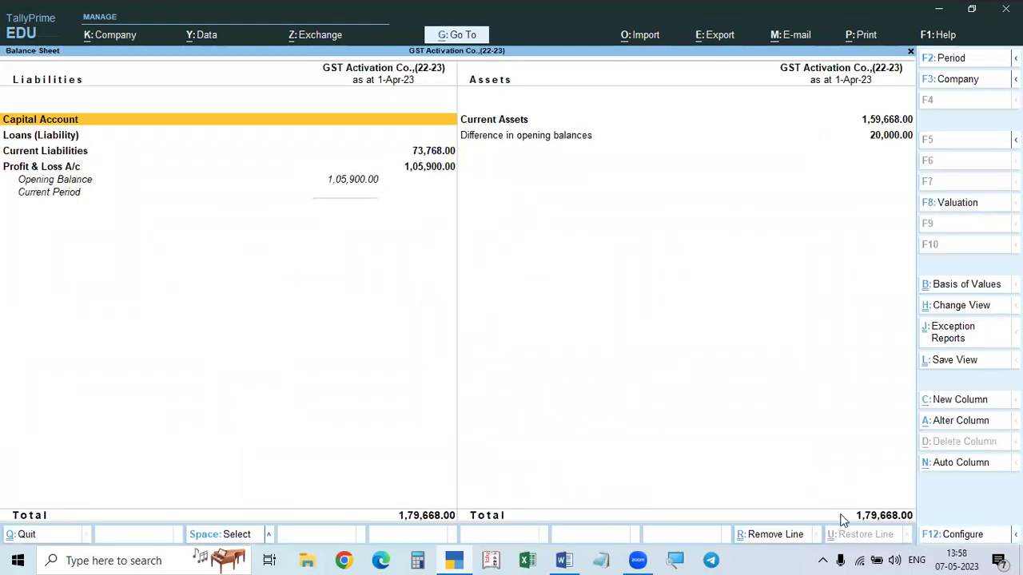
pyautogui.press('Escape')
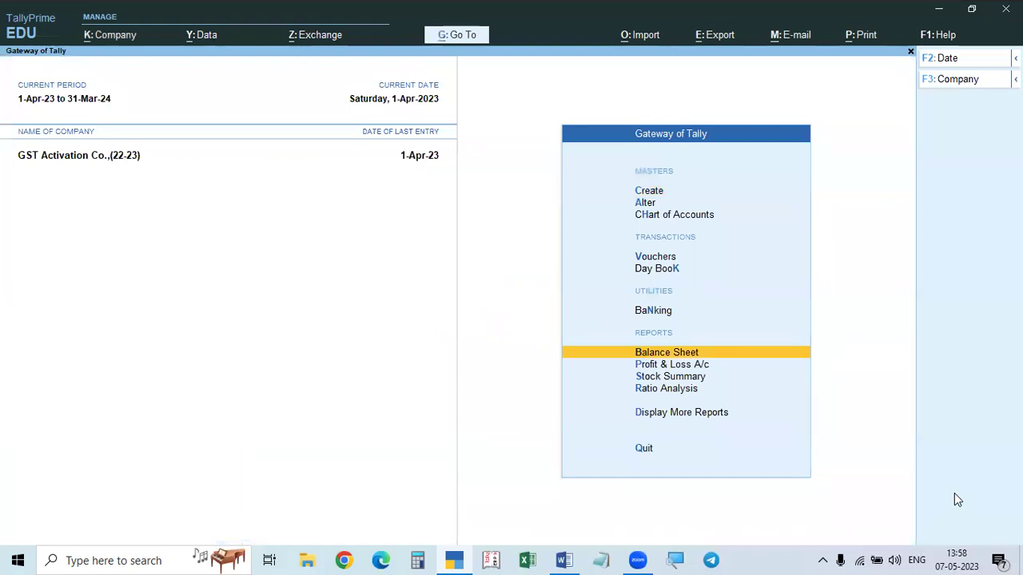
pyautogui.press('Escape')
pyautogui.press('Escape')
pyautogui.press('k')
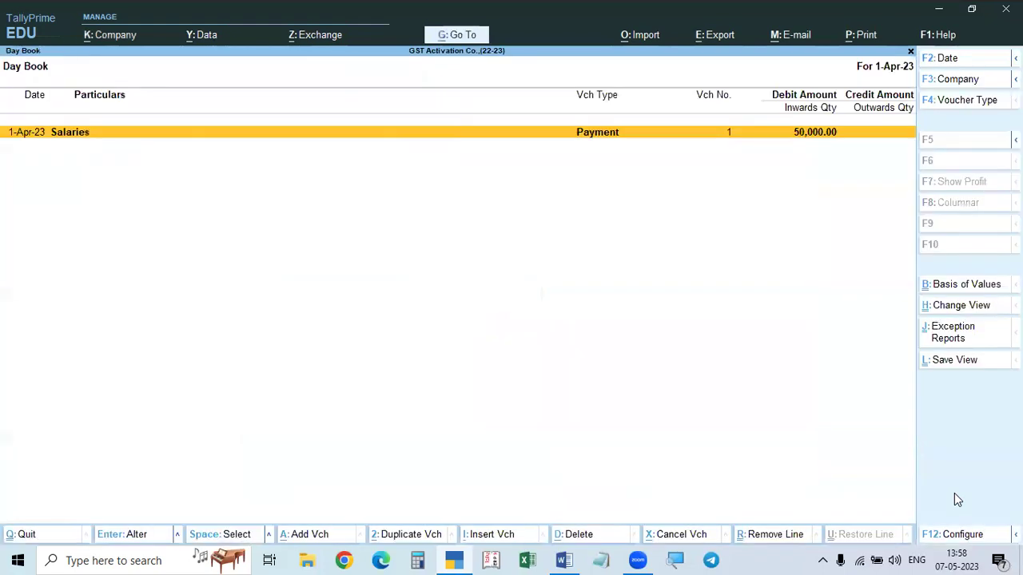
pyautogui.hotkey('alt', 'F2')
pyautogui.press('Escape')
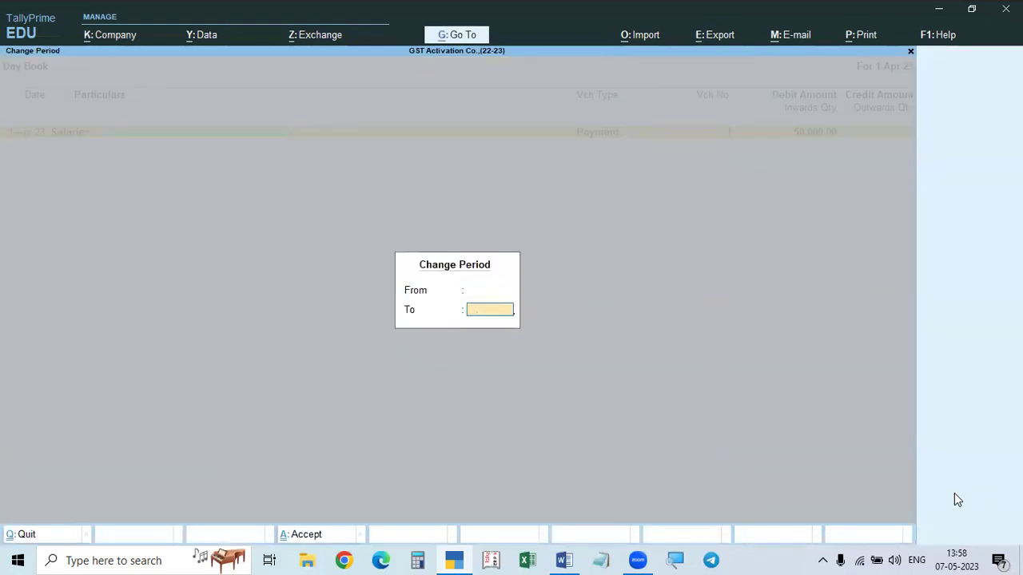
pyautogui.press('Escape')
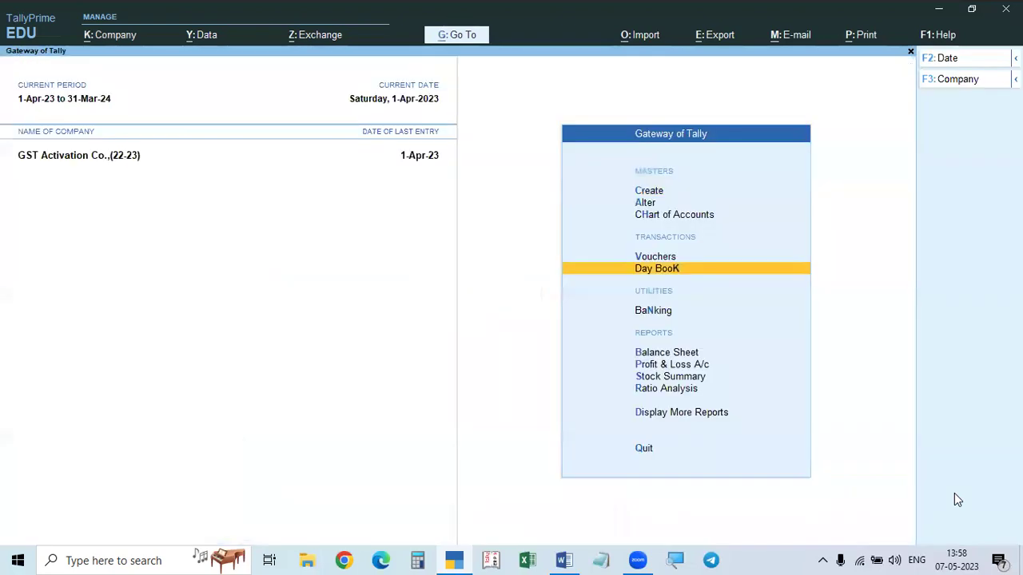
pyautogui.click(66, 100)
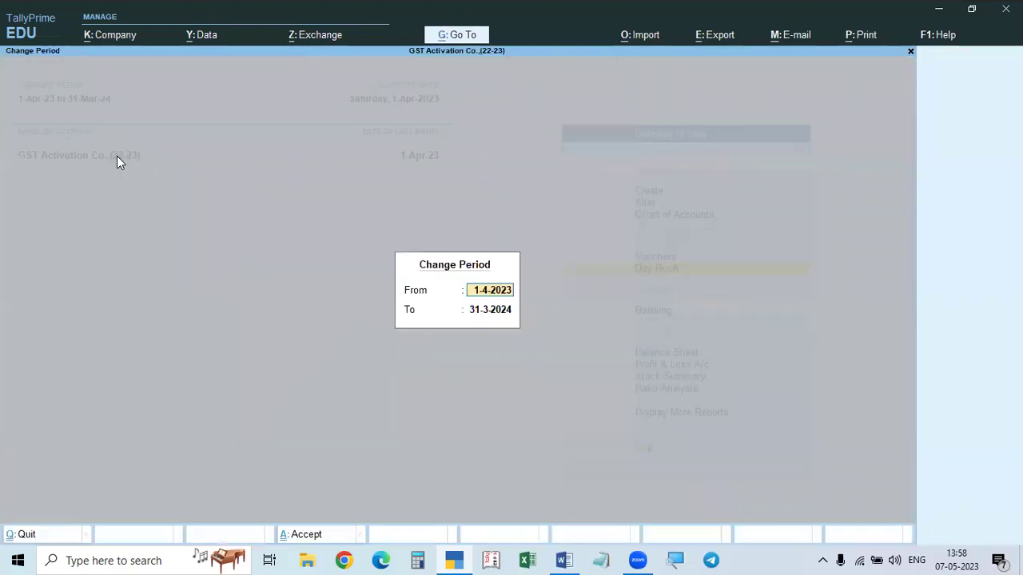
pyautogui.press('BackSpace')
pyautogui.press('Escape')
pyautogui.press('y')
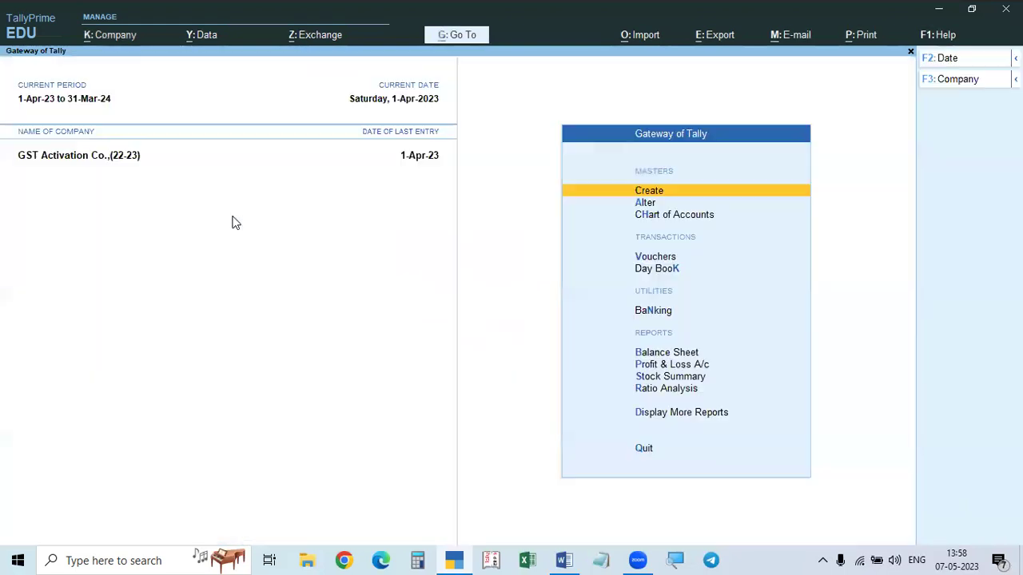
# Set the company's current period from 1-4-2022 to 31-3-2023 and open the Day Book.
pyautogui.click(44, 98)
pyautogui.write('1.4.22')
pyautogui.press('Return')
pyautogui.write('31.')
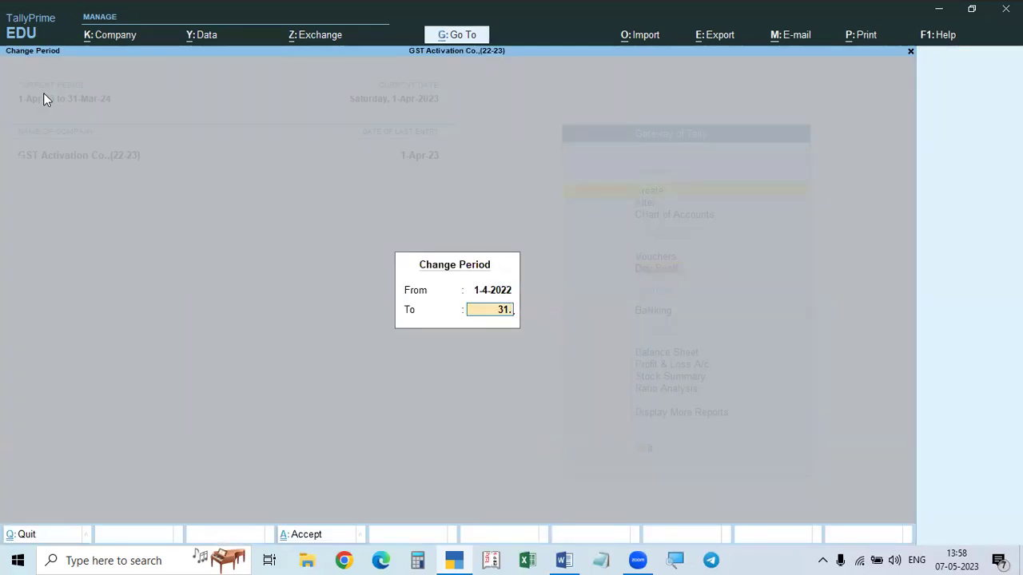
pyautogui.write('3.23')
pyautogui.press('Return')
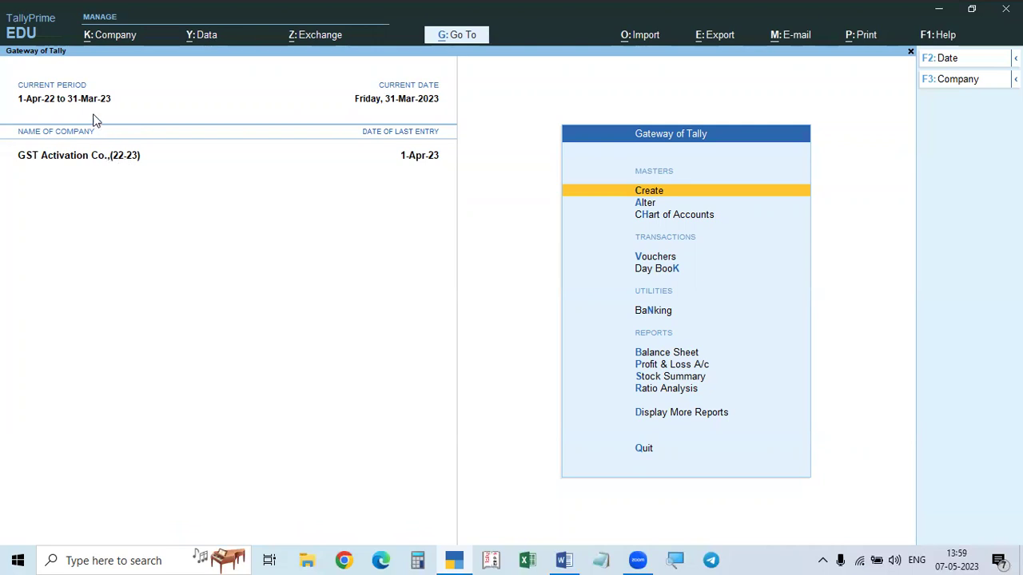
pyautogui.press('k')
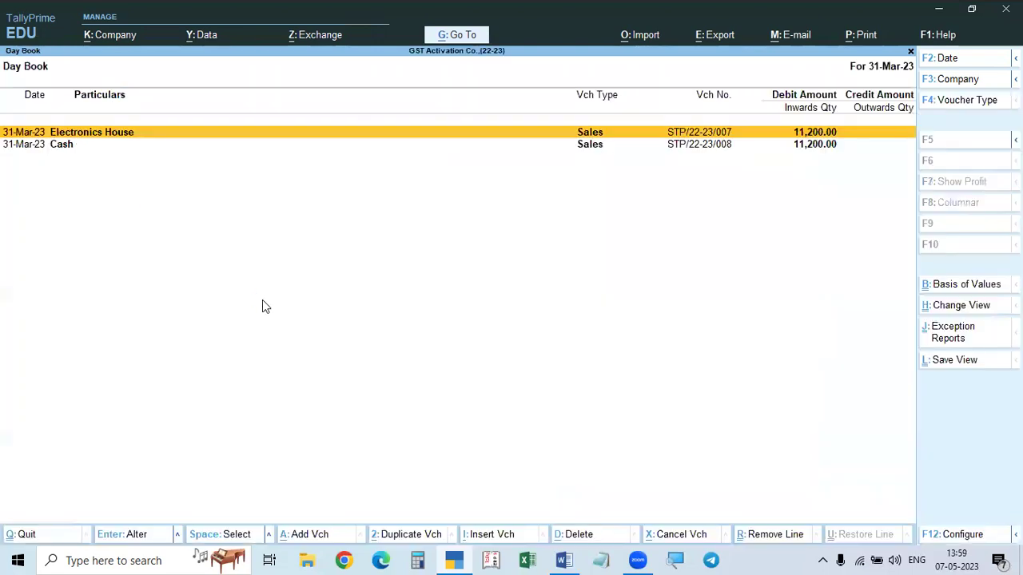
# Display the Day Book for the full period 1-Apr-22 to 31-Mar-23, closing the report after review.
pyautogui.hotkey('alt', 'F2')
pyautogui.press('BackSpace')
pyautogui.press('Return')
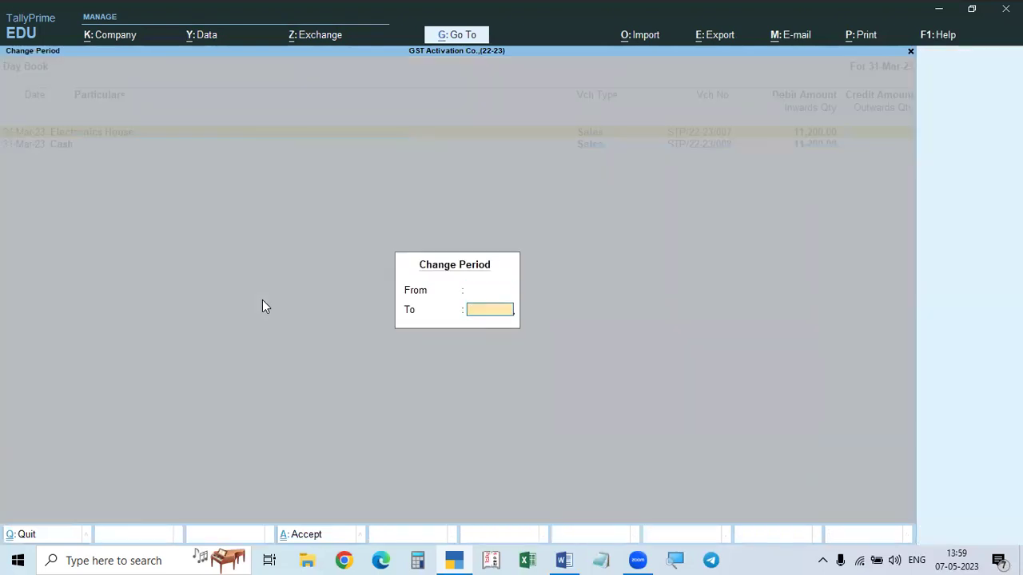
pyautogui.press('Return')
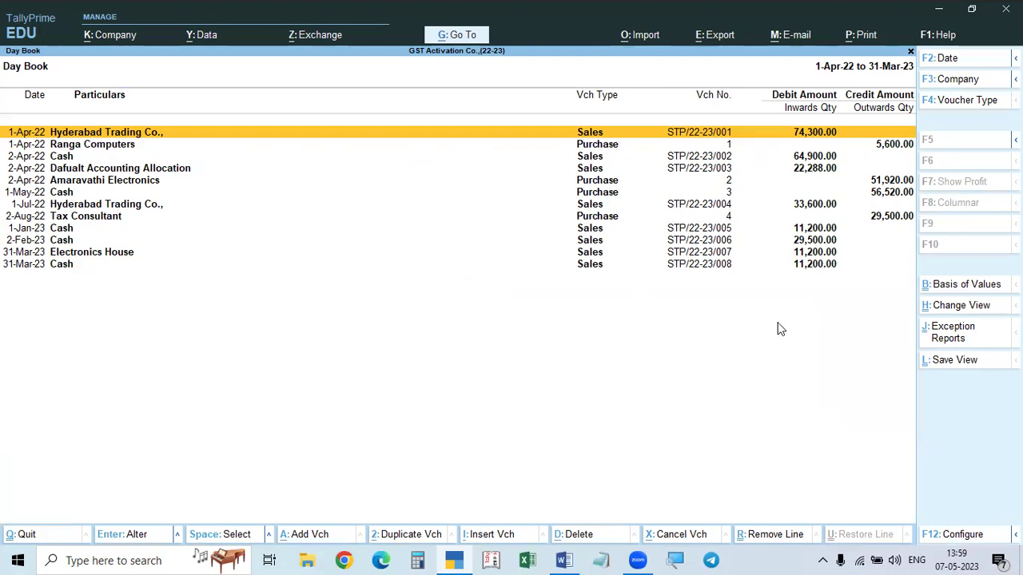
pyautogui.press('Escape')
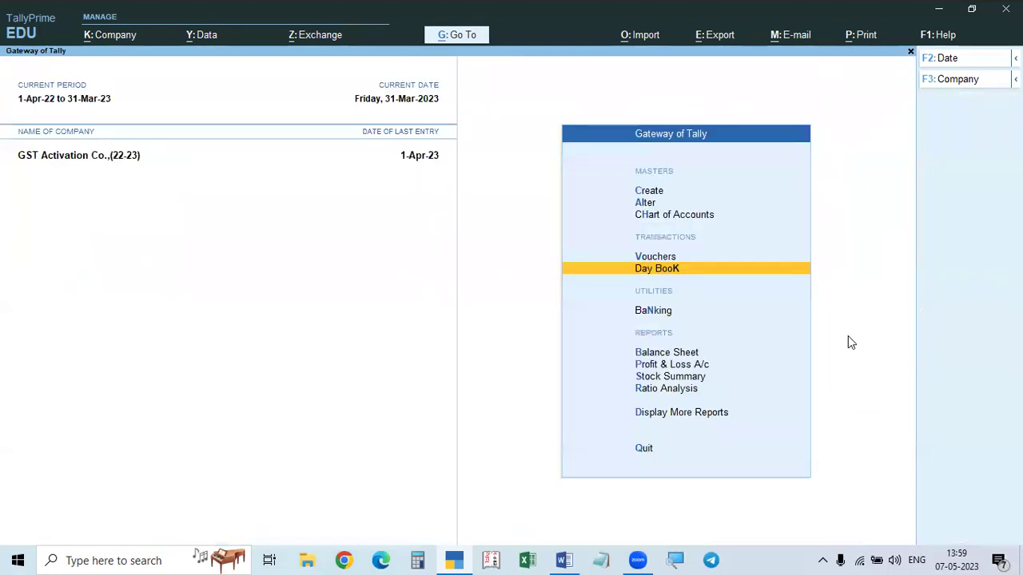
# Check the Balance Sheet and the Profit & Loss A/c of GST Activation Co.,(22-23), closing each report.
pyautogui.press('Down')
pyautogui.press('Down')
pyautogui.press('Down')
pyautogui.press('Up')
pyautogui.press('Return')
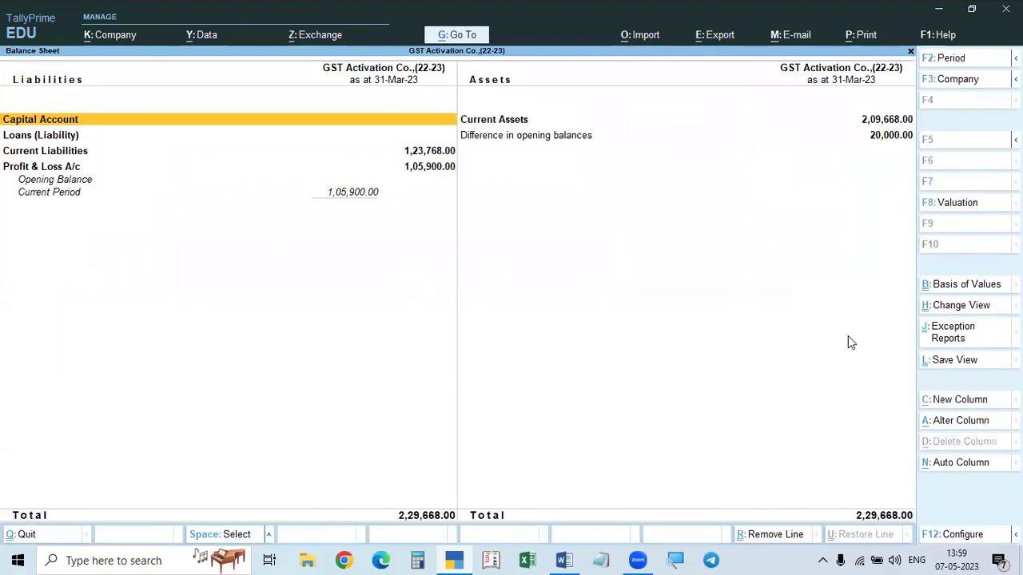
pyautogui.press('Escape')
pyautogui.press('Down')
pyautogui.press('Return')
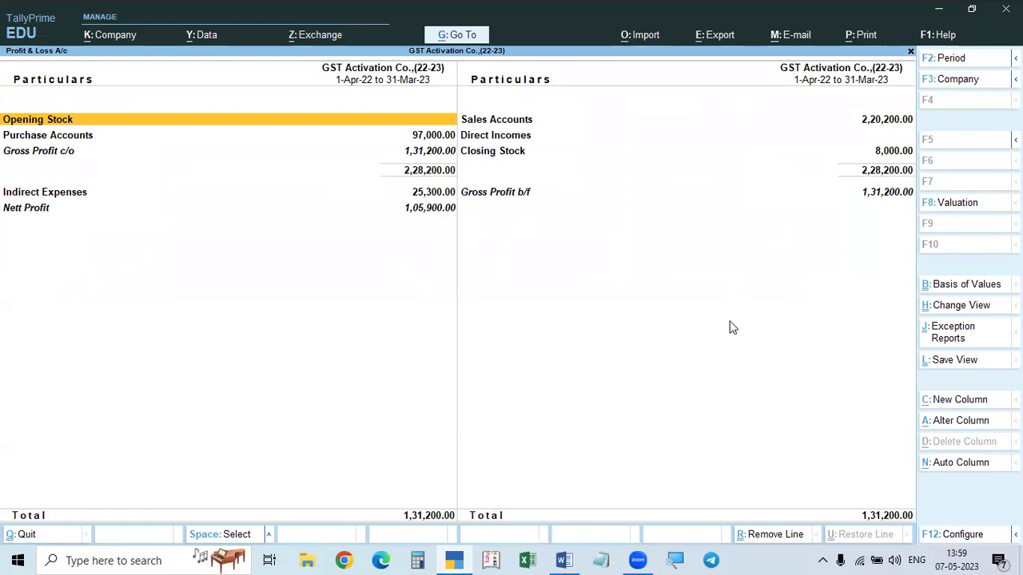
pyautogui.press('Escape')
# Quit TallyPrime completely, returning to the desktop.
pyautogui.press('Escape')
pyautogui.press('Escape')
pyautogui.press('Escape')
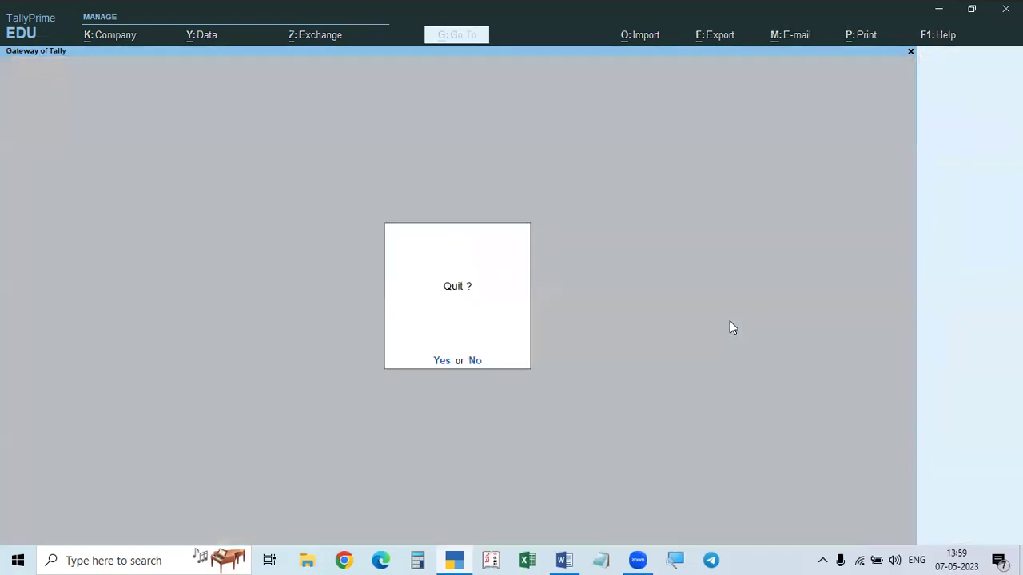
pyautogui.press('Escape')
pyautogui.press('Escape')
pyautogui.press('Escape')
pyautogui.press('Escape')
pyautogui.press('Return')
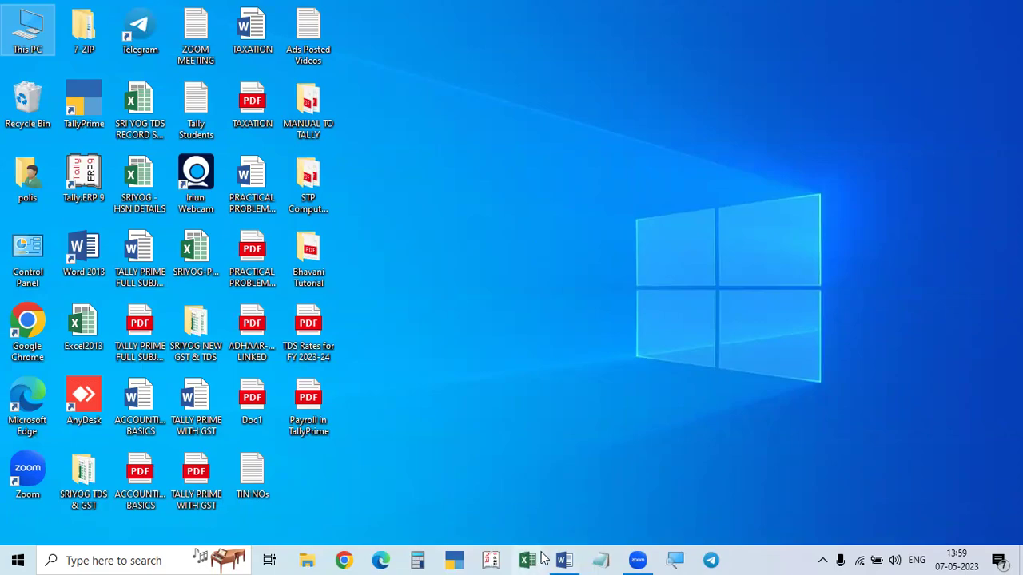
# Switch to Word and review the numbered topics in TALLY PRIME FULL SUBJECT back to topic 01 on changing the financial year.
pyautogui.click(564, 560)
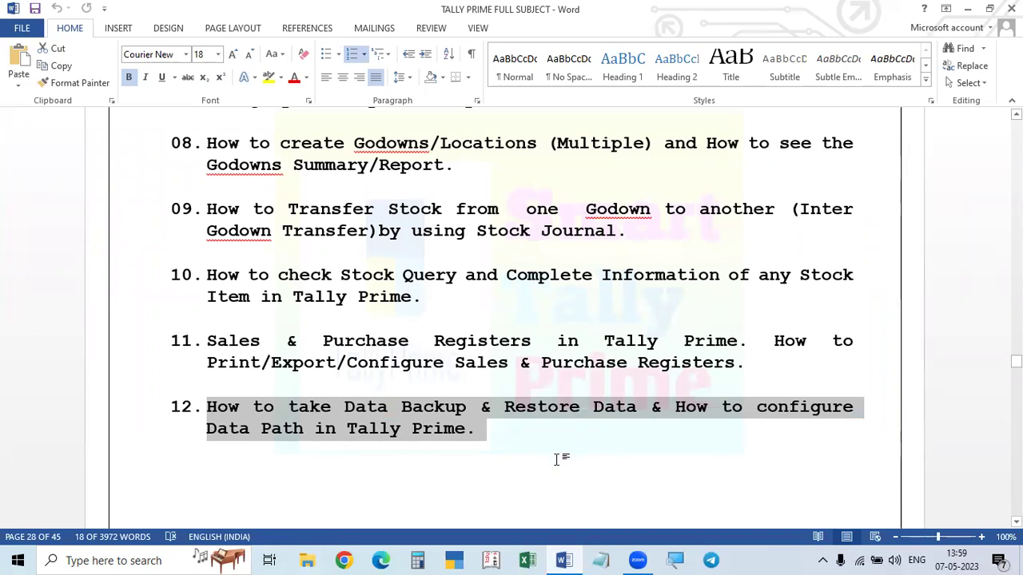
pyautogui.scroll(10, 557, 459)
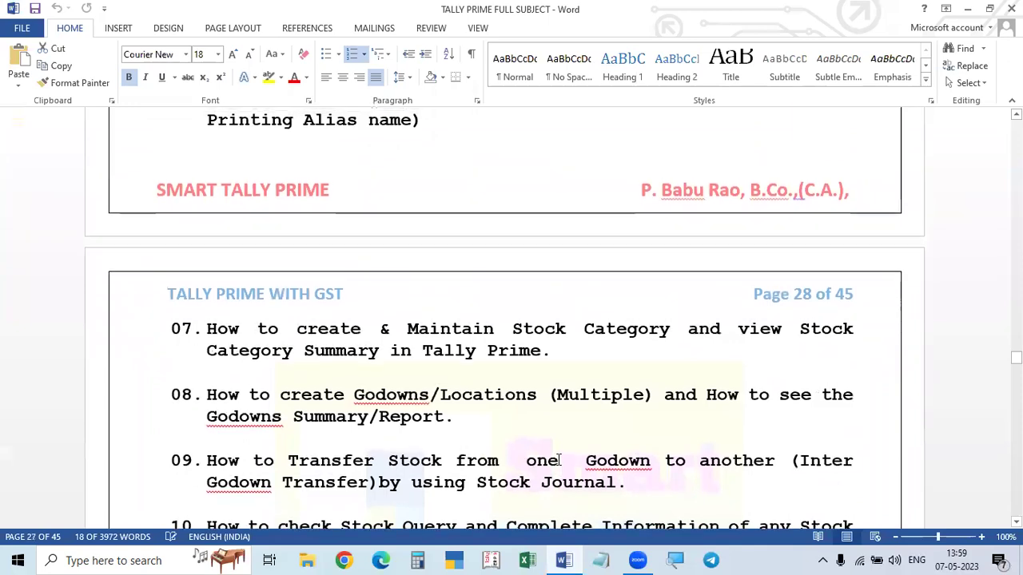
pyautogui.scroll(3, 559, 462)
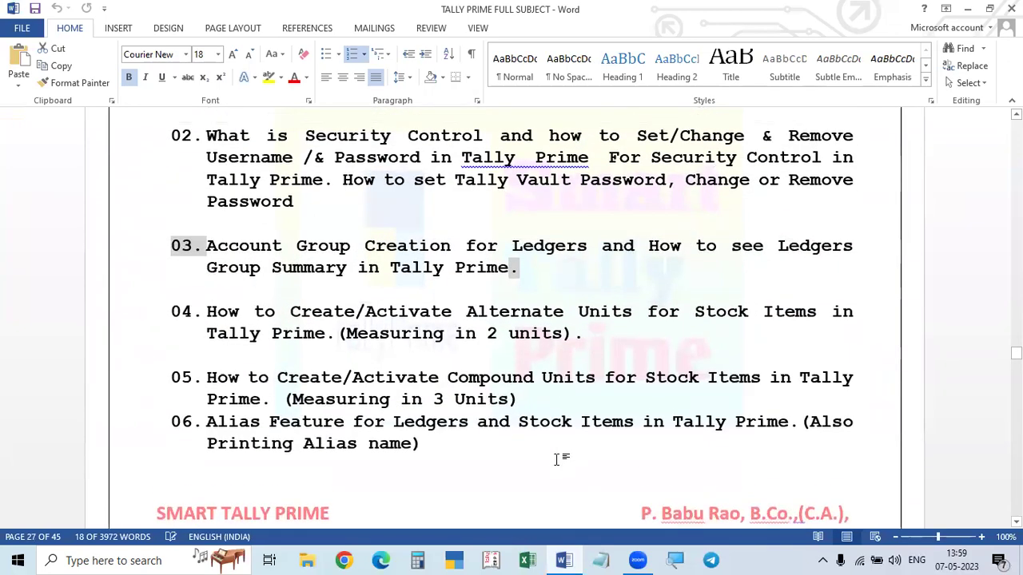
pyautogui.scroll(5, 558, 460)
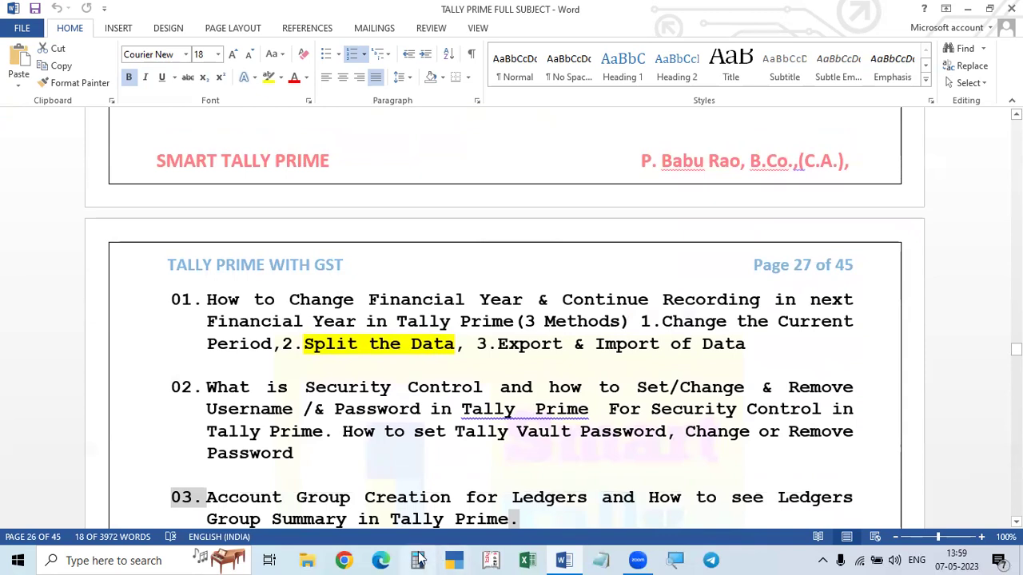
# Start TallyPrime in Educational Mode and open the company GST Activation Co.,(22-23).
pyautogui.click(455, 558)
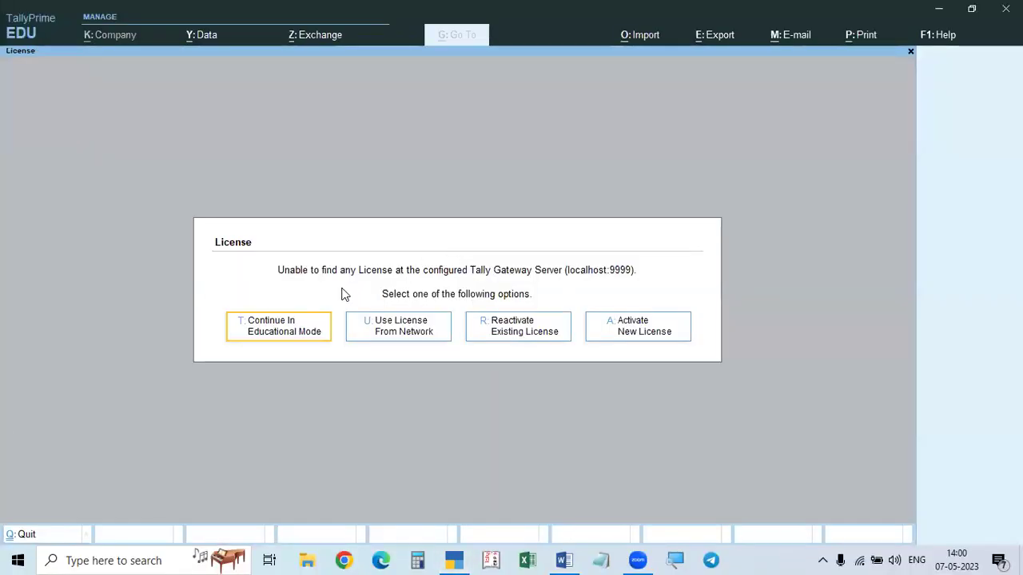
pyautogui.click(280, 327)
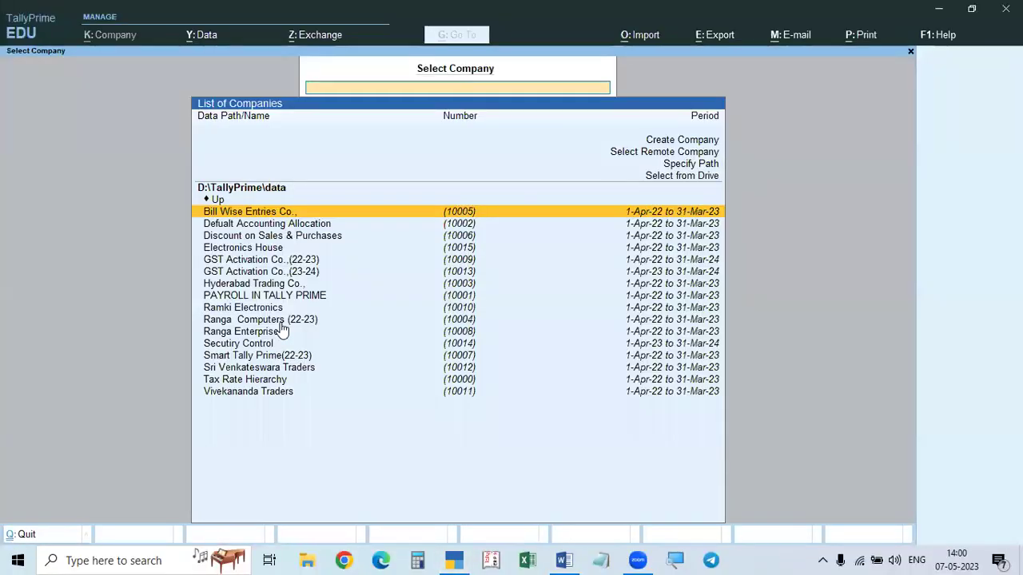
pyautogui.press('Down')
pyautogui.press('Down')
pyautogui.press('Down')
pyautogui.press('Down')
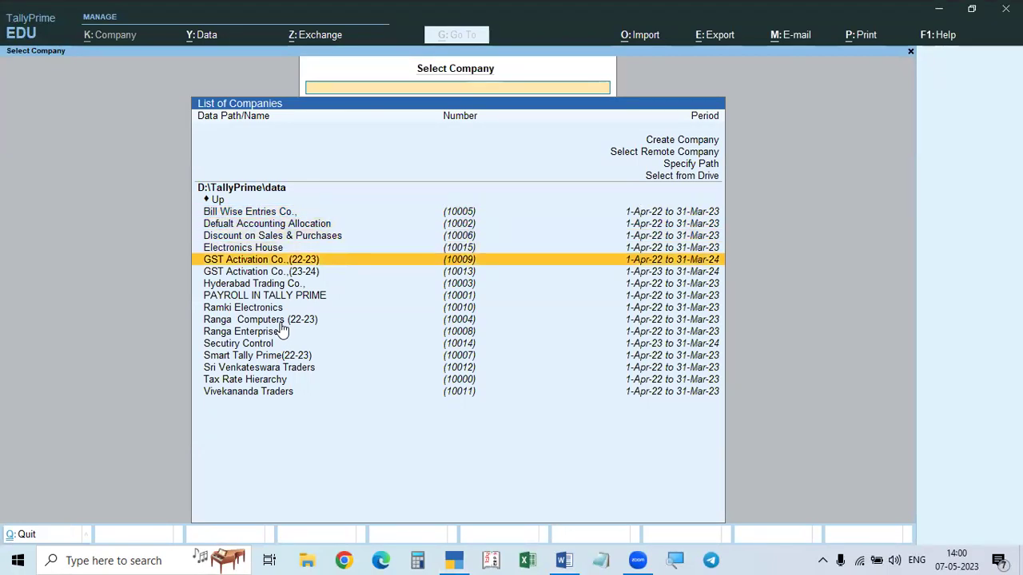
pyautogui.press('Return')
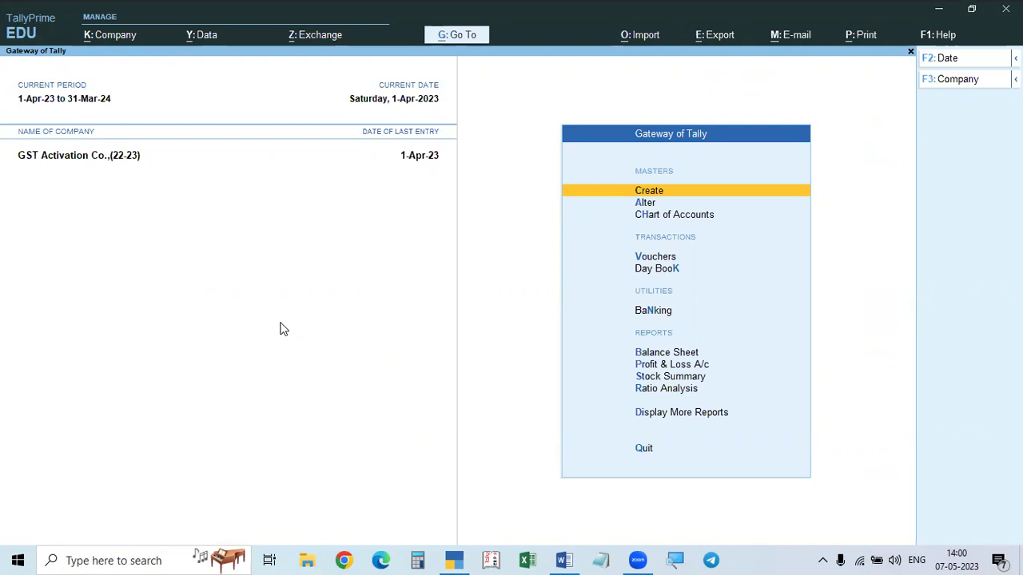
# Inspect the financial year start date in the company's alteration form, leaving the form without saving changes.
pyautogui.press('Escape')
pyautogui.press('Escape')
pyautogui.click(106, 36)
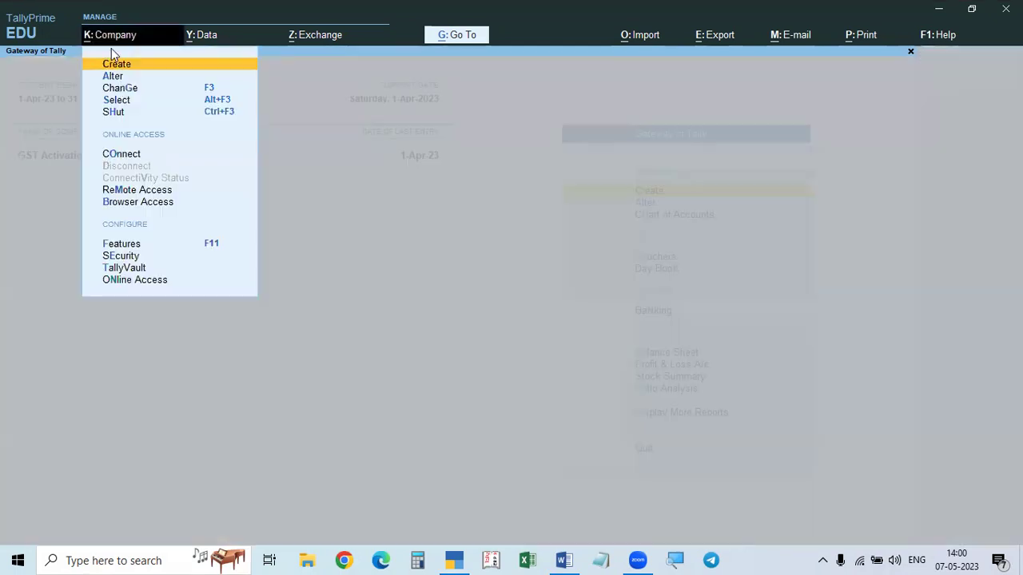
pyautogui.click(122, 76)
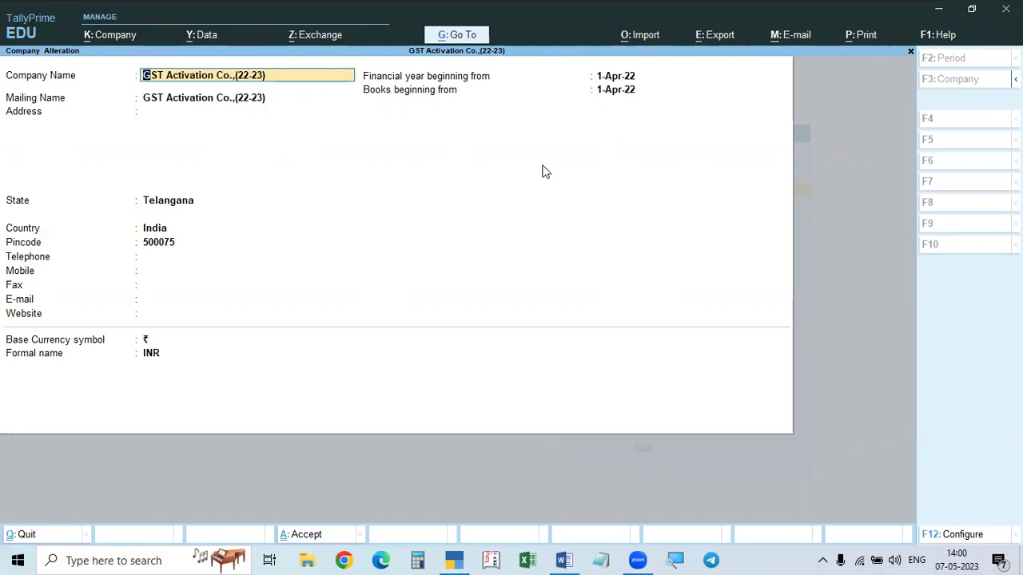
pyautogui.click(615, 76)
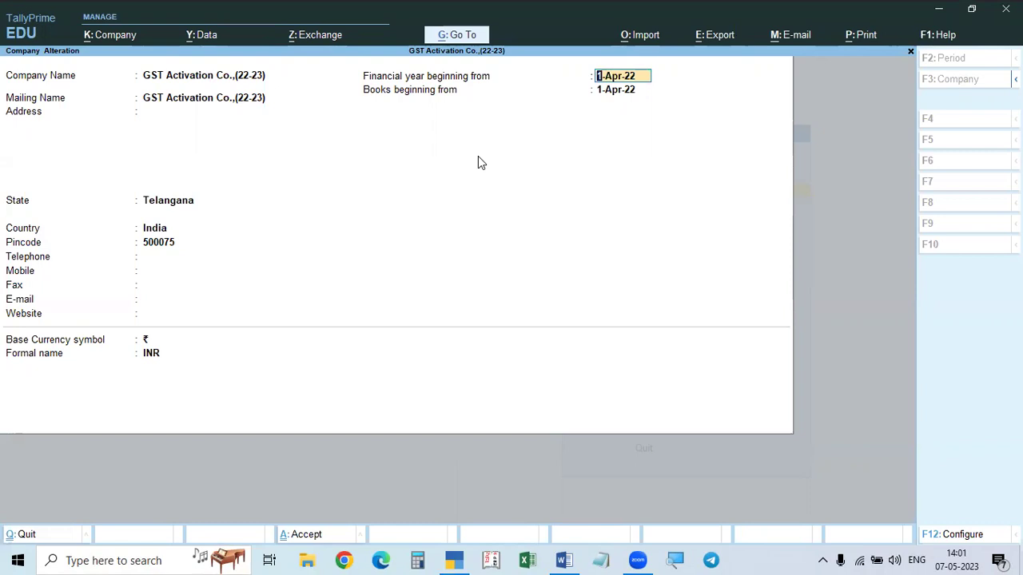
pyautogui.press('Escape')
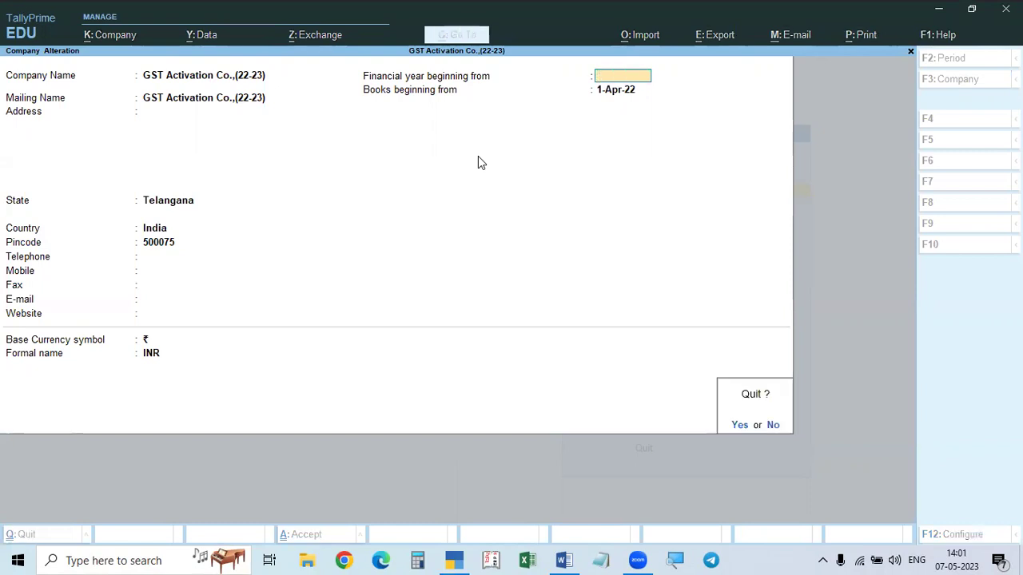
pyautogui.press('y')
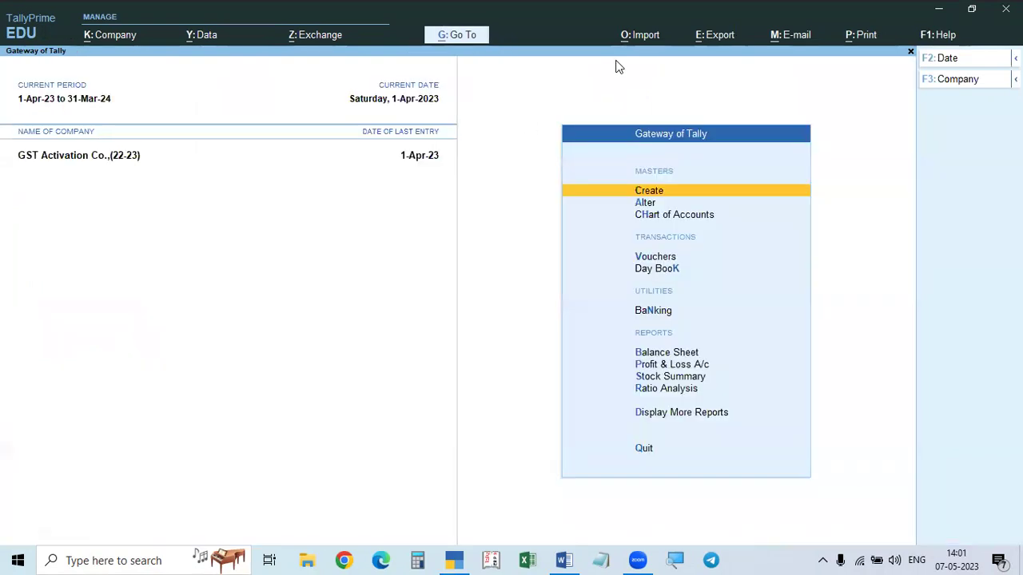